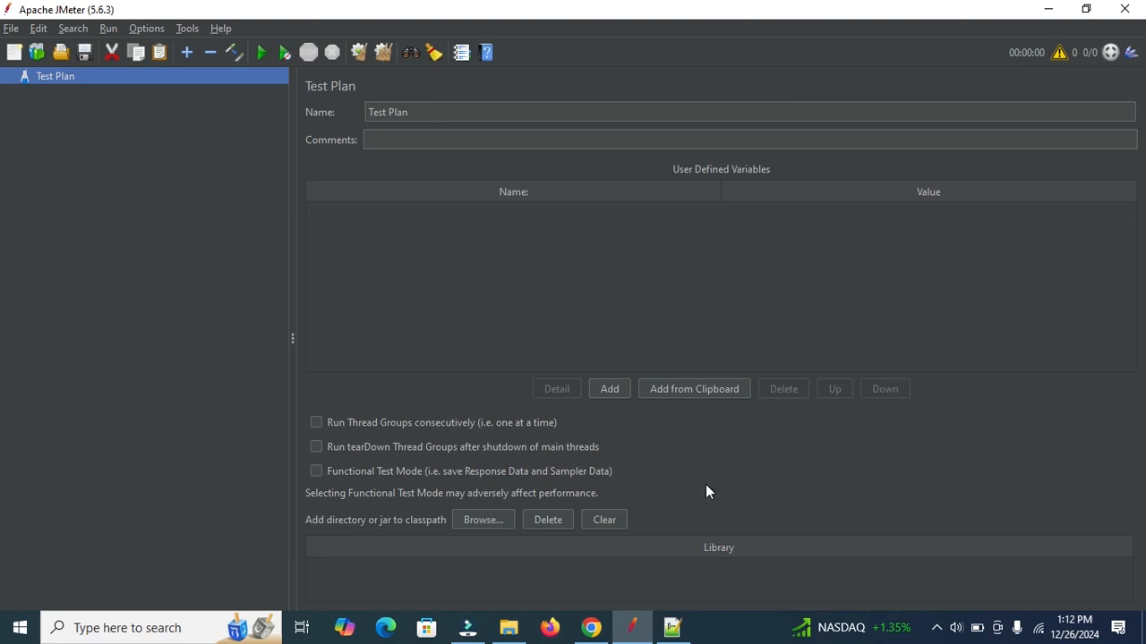
# Switch to Notepad++ and write the heading "Get" with the line "Get methods is used for retrive data from server" in SQL.txt
pyautogui.click(672, 628)
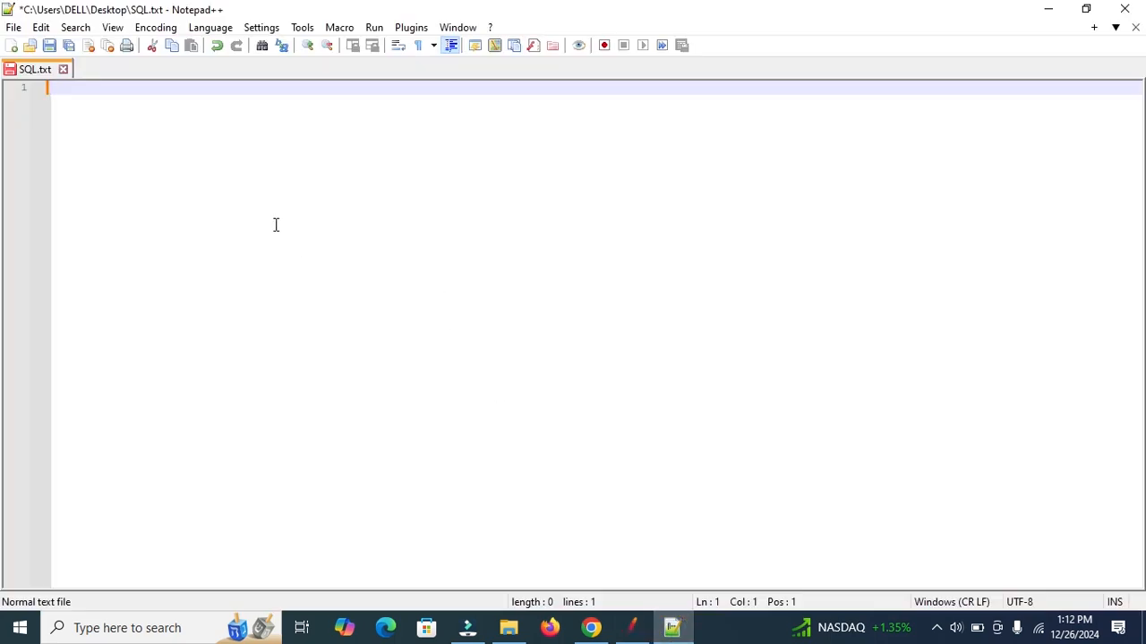
pyautogui.write('Get')
pyautogui.press('Return')
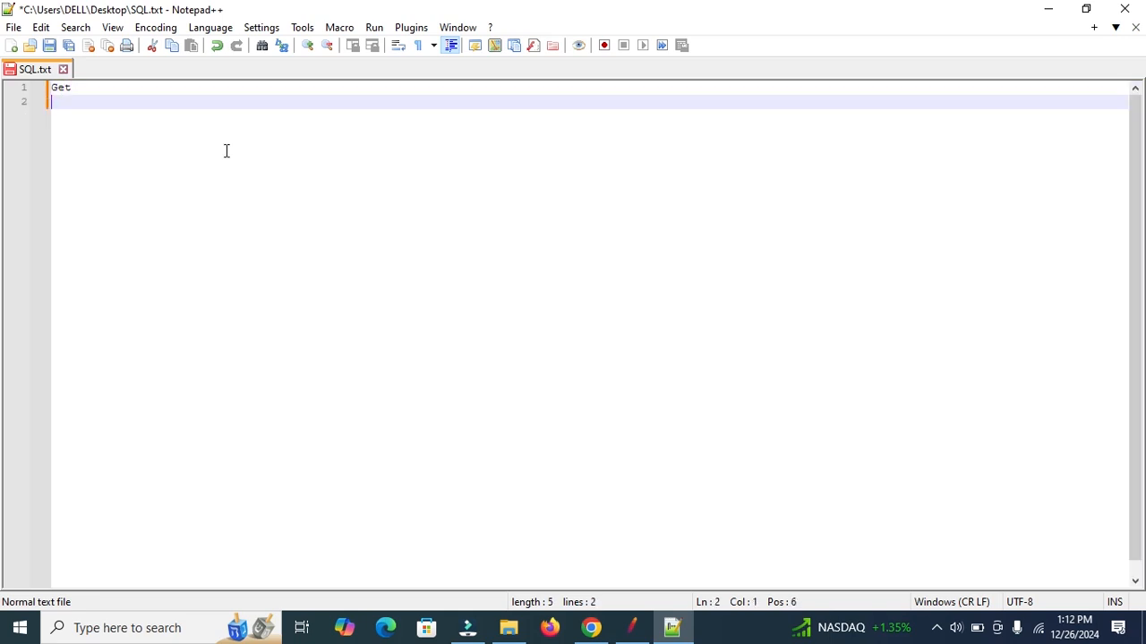
pyautogui.write('Get methods ')
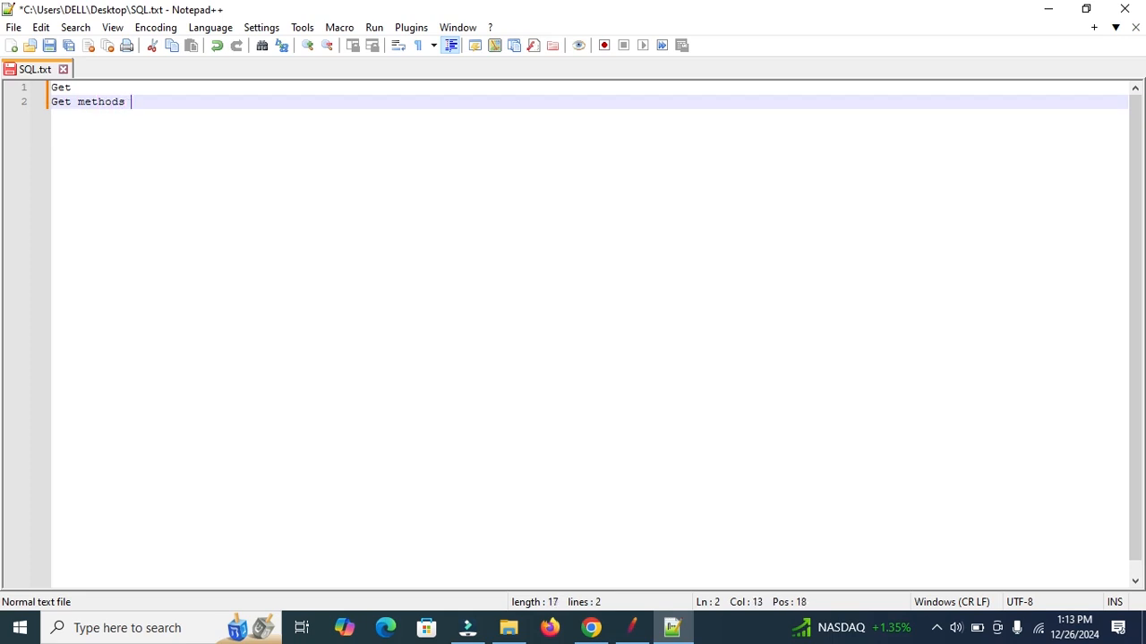
pyautogui.write('is used for')
pyautogui.press('BackSpace')
pyautogui.press('BackSpace')
pyautogui.write('r retrive ')
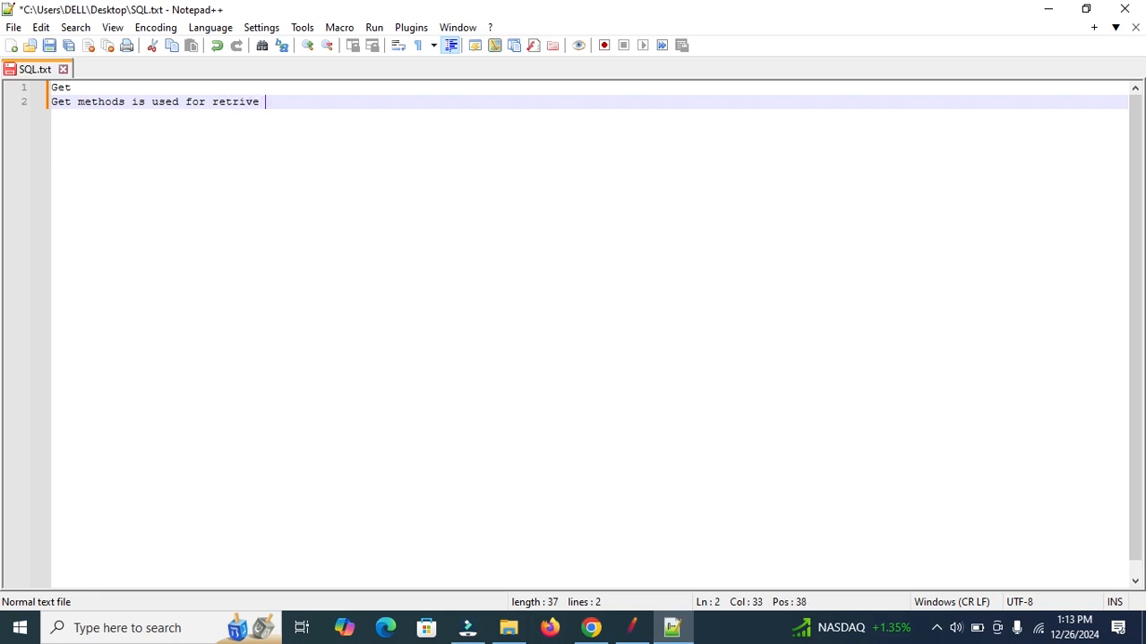
pyautogui.write('data from server')
pyautogui.press('Return')
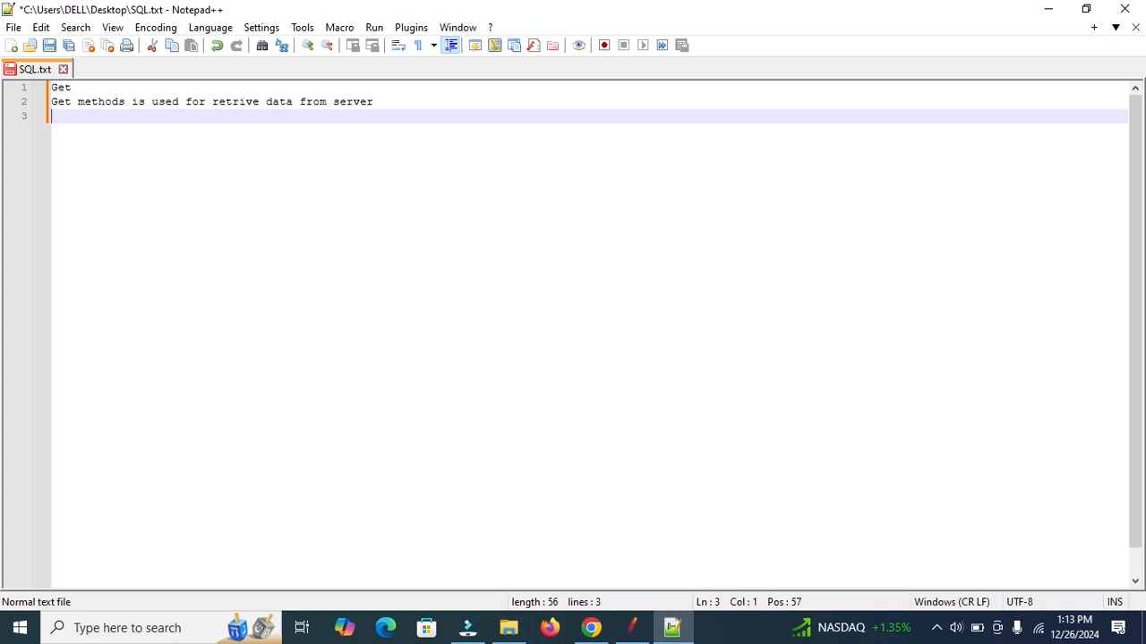
pyautogui.press('Return')
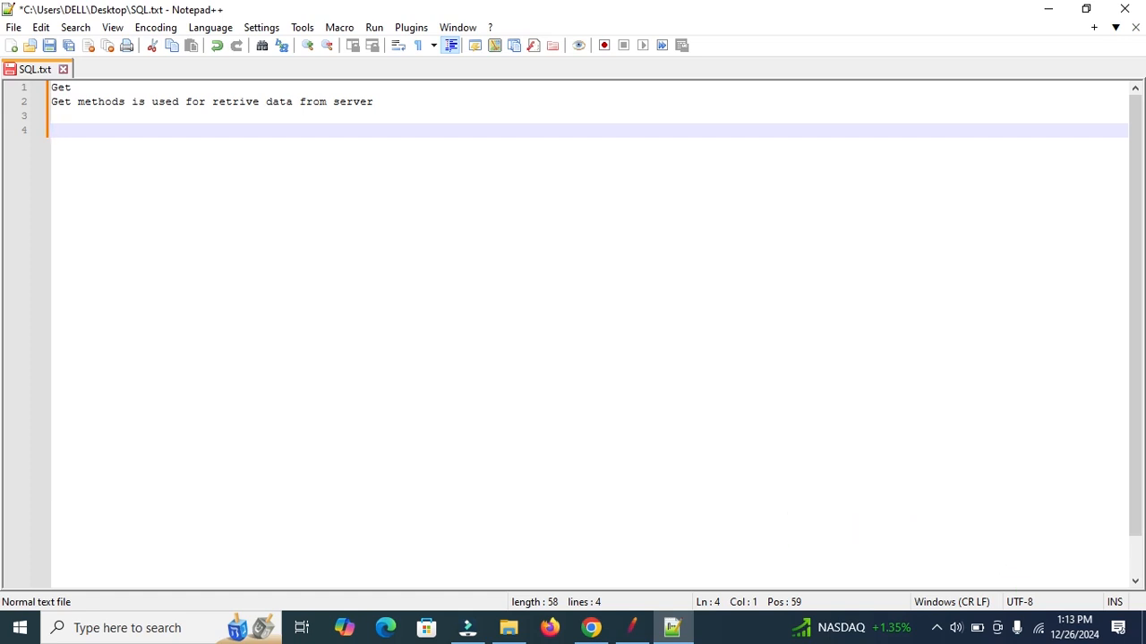
# Write the heading "Post" and, after a blank line, "post methods is used to send data to the erver"
pyautogui.write('Post')
pyautogui.press('Return')
pyautogui.press('Return')
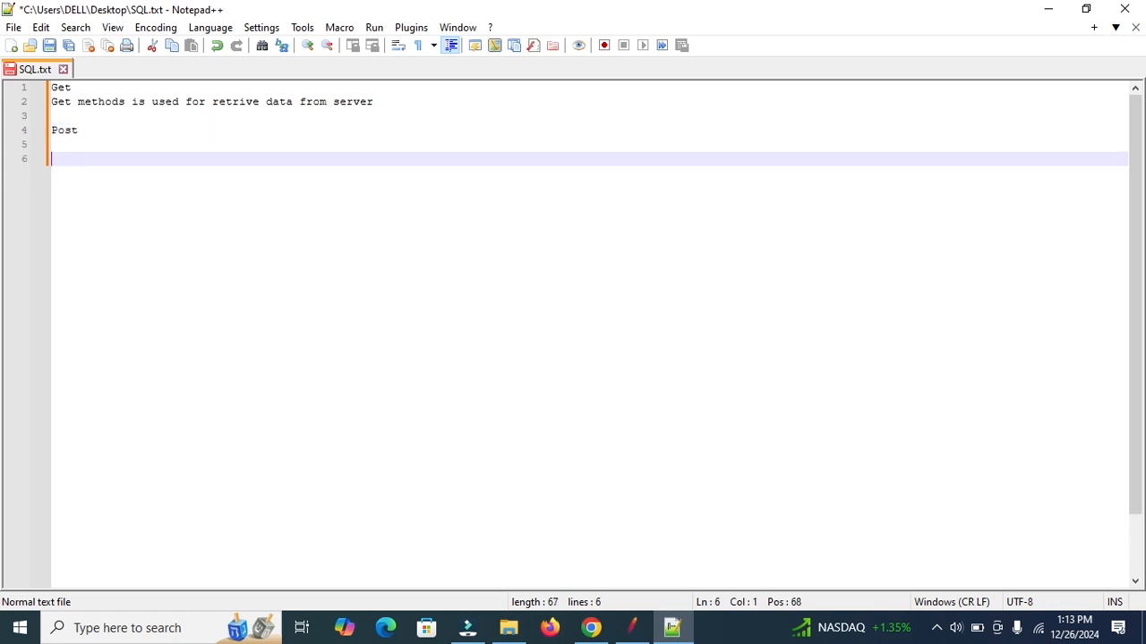
pyautogui.write('post methods is used to send data ')
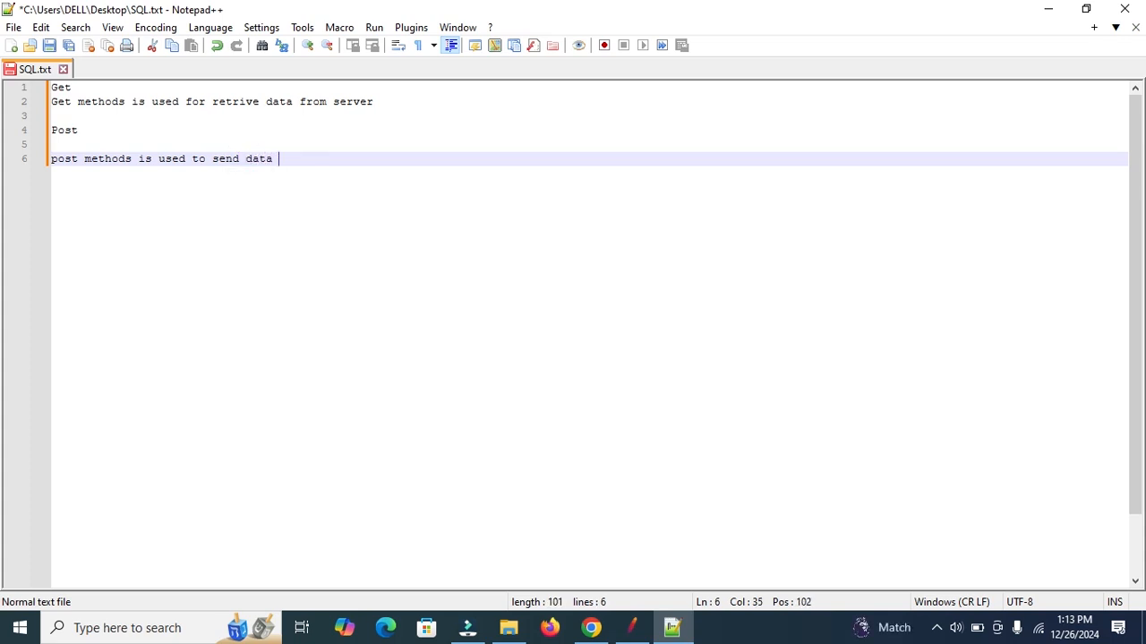
pyautogui.write('to the erver')
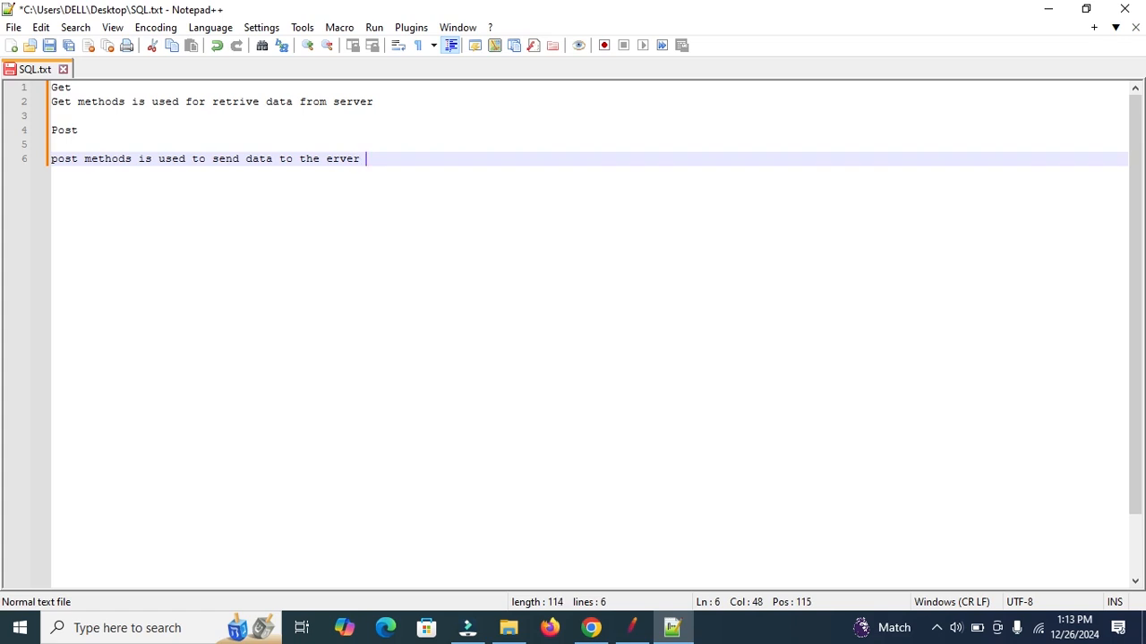
# Leave a blank line below the post description and write "for example : create user"
pyautogui.press('Return')
pyautogui.press('Return')
pyautogui.write('for e')
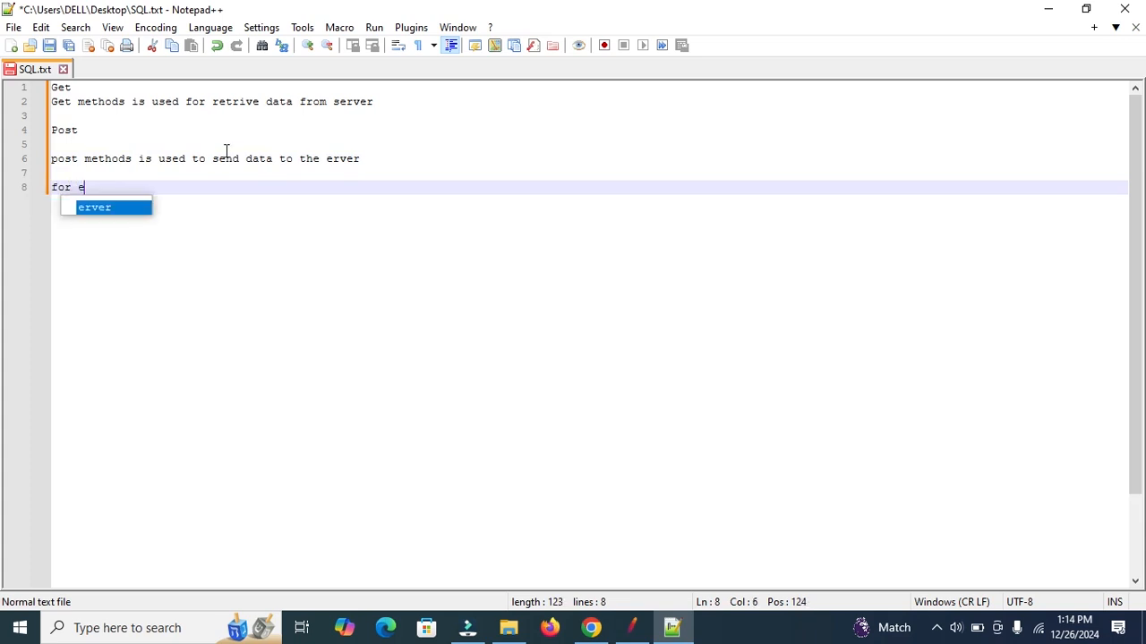
pyautogui.write('xample : create user')
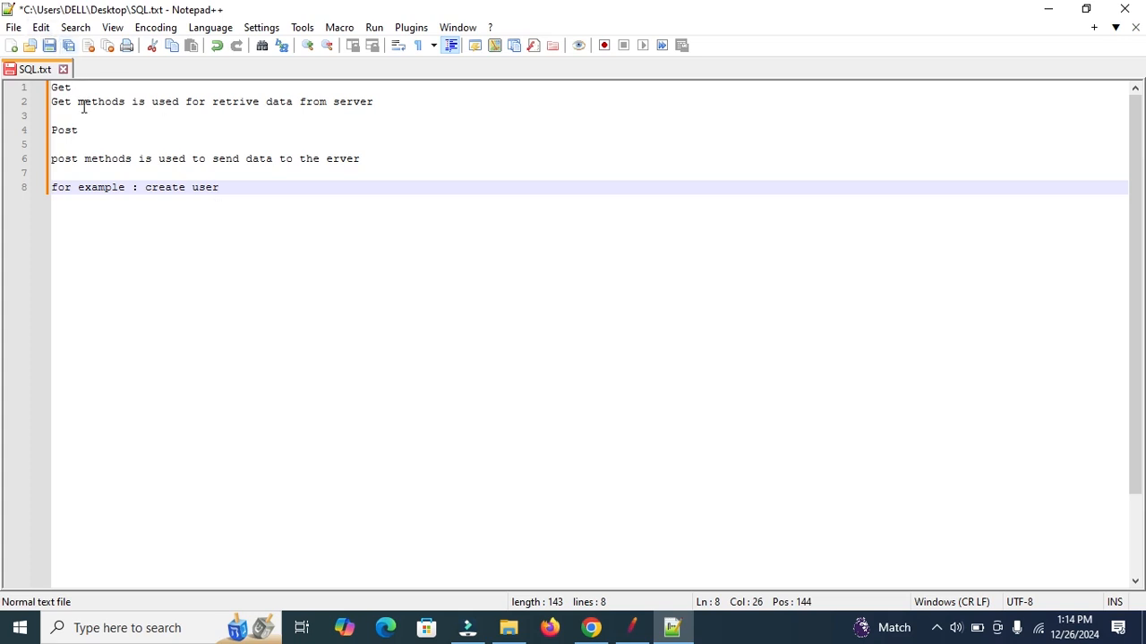
# Below the example, write the heading "put" and the description "put method is used to update an existing resource", separated by blank lines
pyautogui.click(250, 191)
pyautogui.press('Return')
pyautogui.press('Return')
pyautogui.write('put')
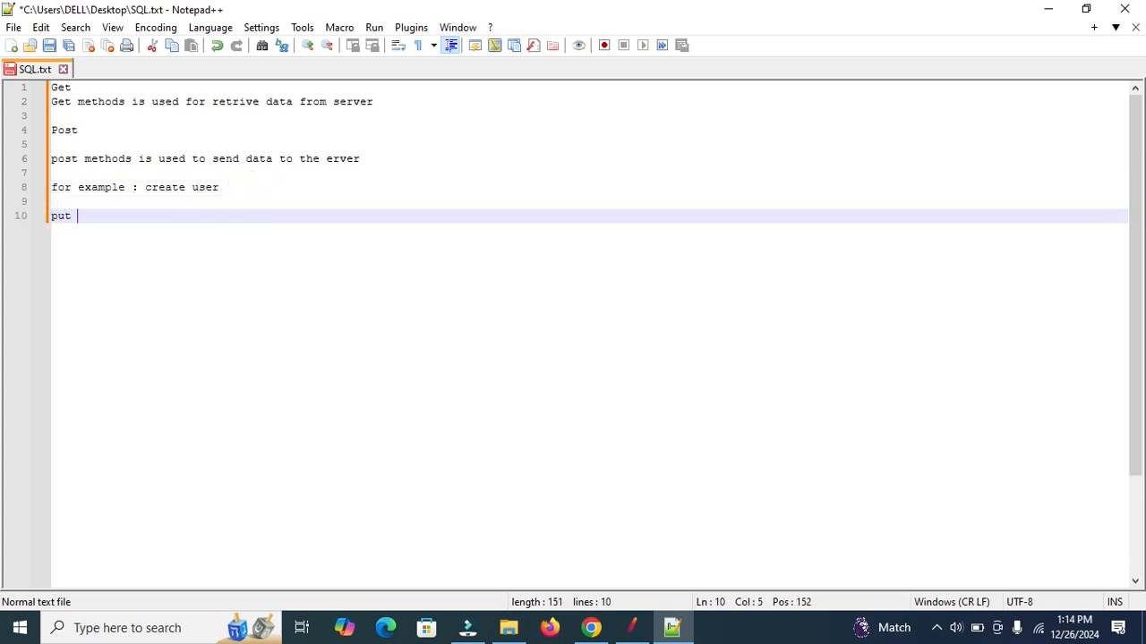
pyautogui.press('Return')
pyautogui.press('Return')
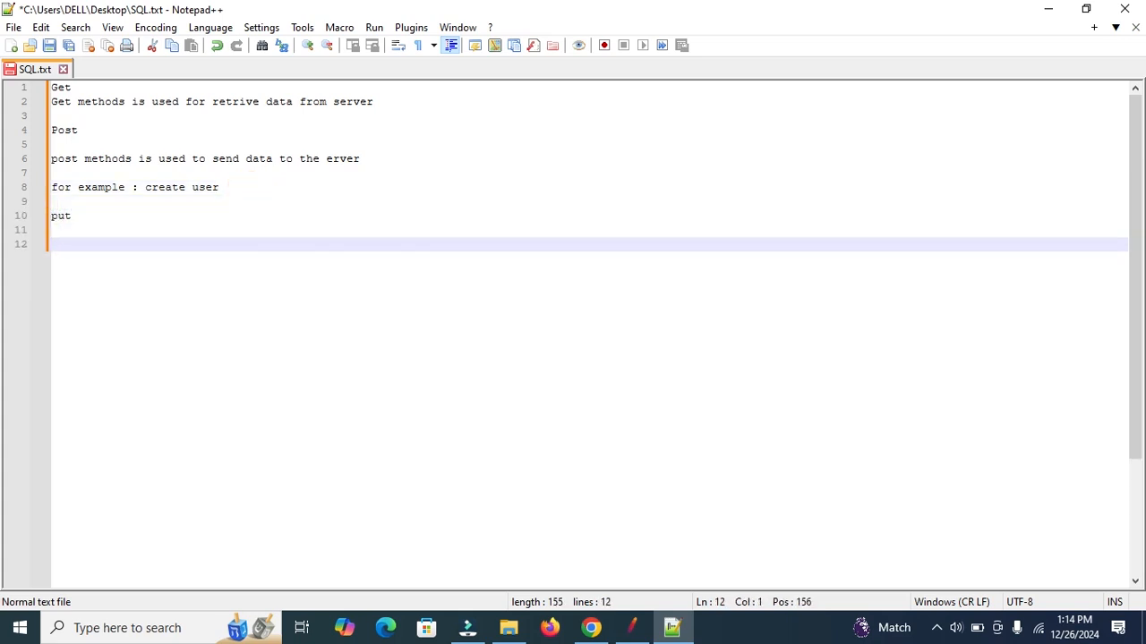
pyautogui.write('put method is used ')
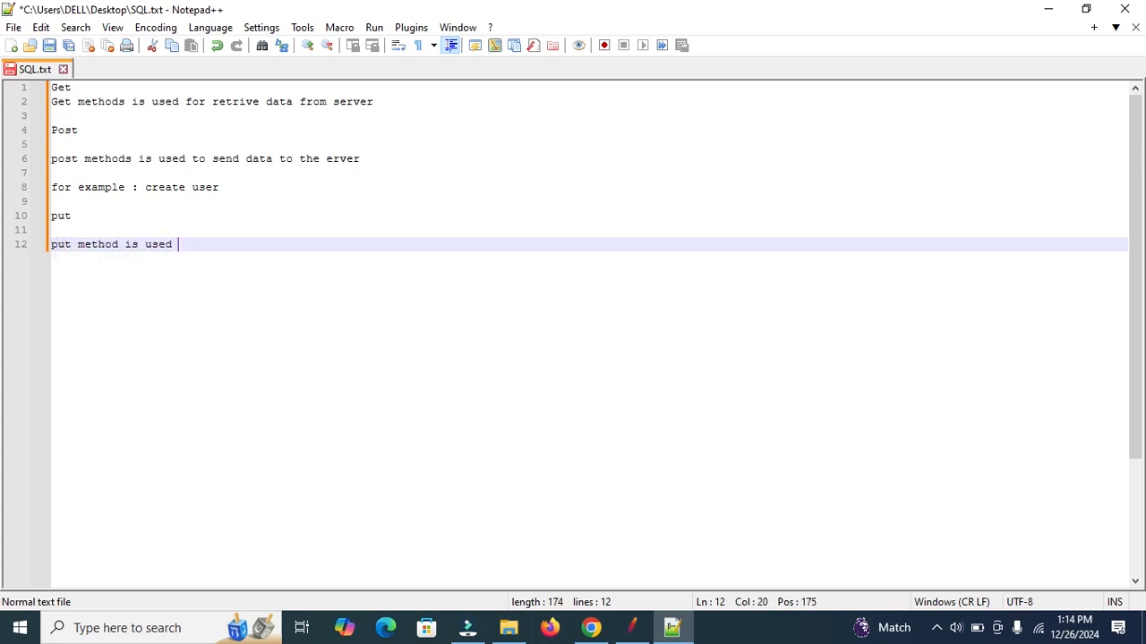
pyautogui.write('to update an exis')
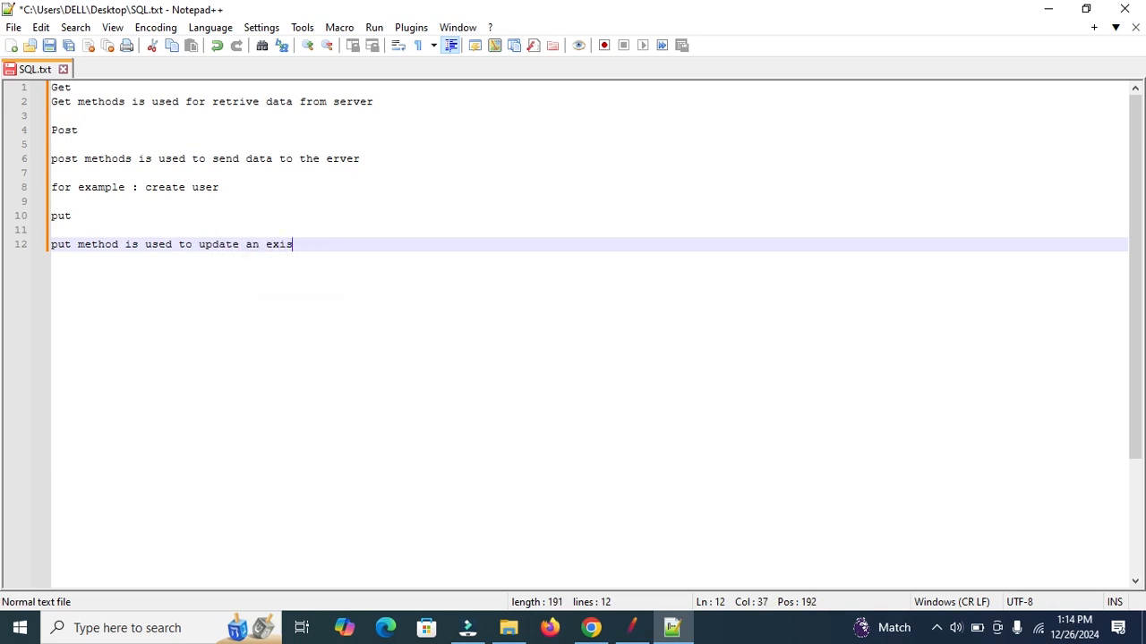
pyautogui.write('ting resp')
pyautogui.press('BackSpace')
pyautogui.write('ource')
pyautogui.press('Return')
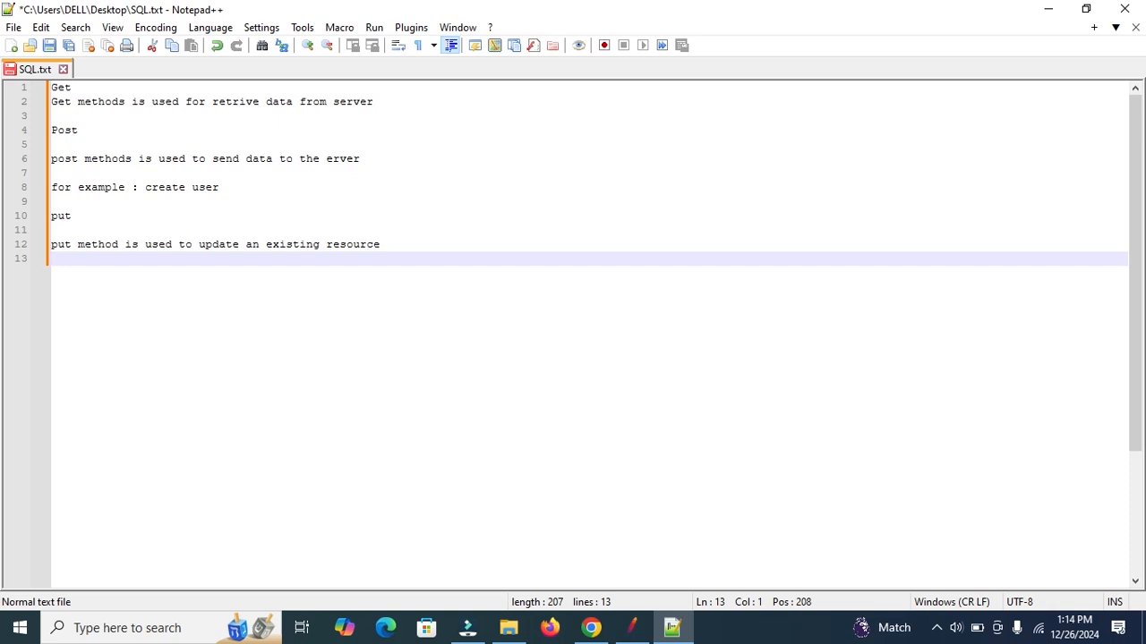
# Write the heading "Delete" two blank lines below the put description, followed by a blank line
pyautogui.press('Return')
pyautogui.press('Return')
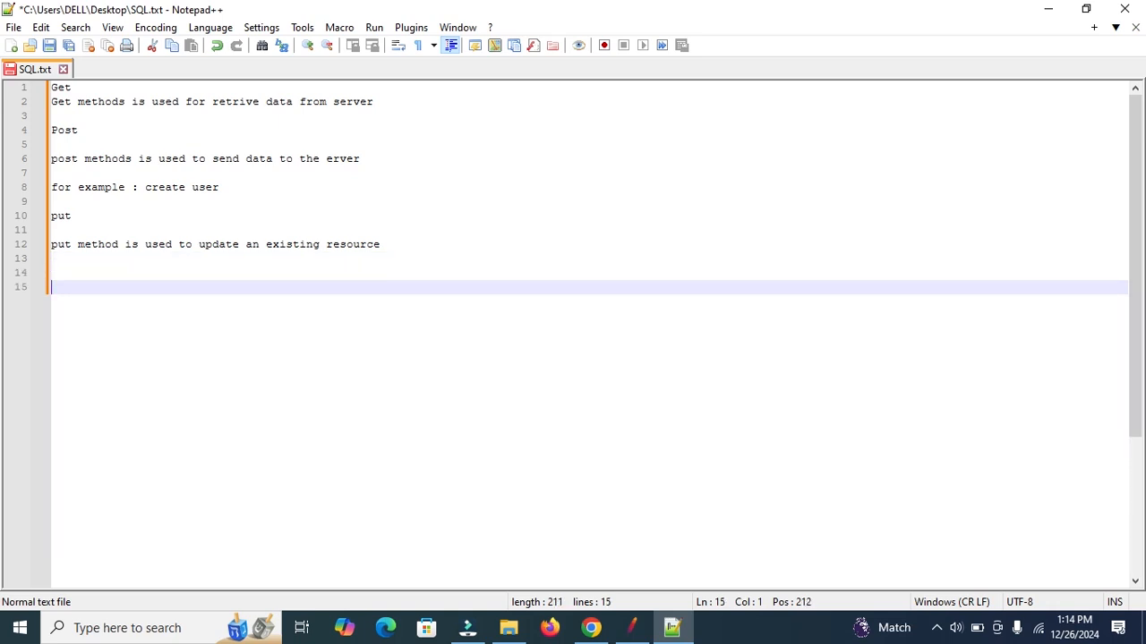
pyautogui.write('Deel')
pyautogui.write('te')
pyautogui.press('BackSpace')
pyautogui.press('BackSpace')
pyautogui.press('BackSpace')
pyautogui.press('BackSpace')
pyautogui.write('lete')
pyautogui.press('Return')
pyautogui.press('Return')
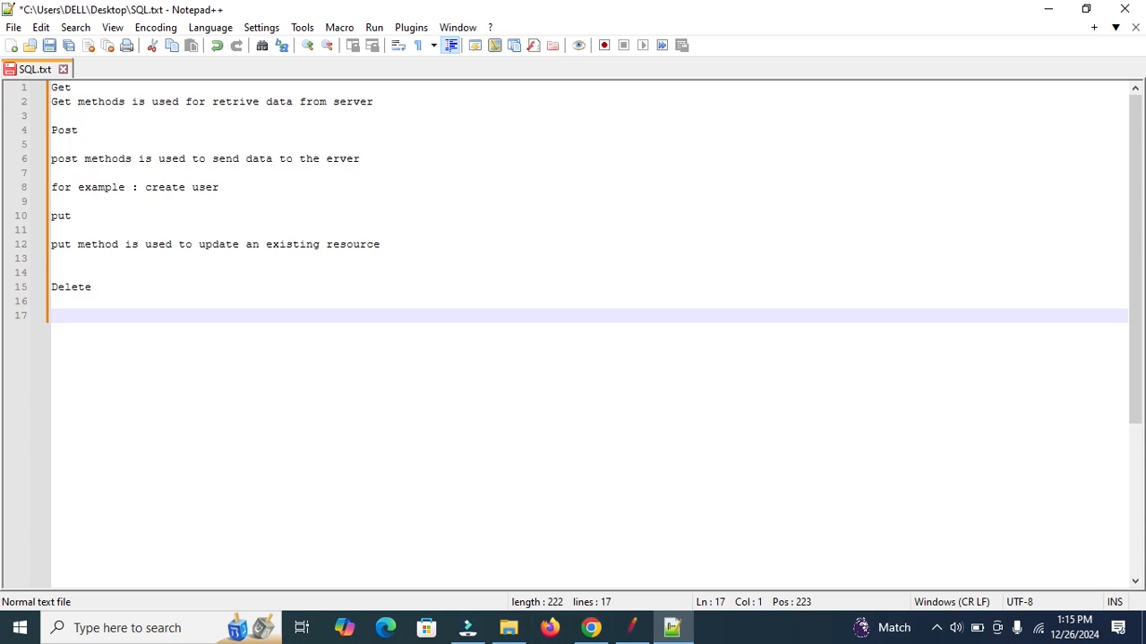
# Write "delete method is used to remove a specific resource from the server" under the Delete heading
pyautogui.write('delete metho')
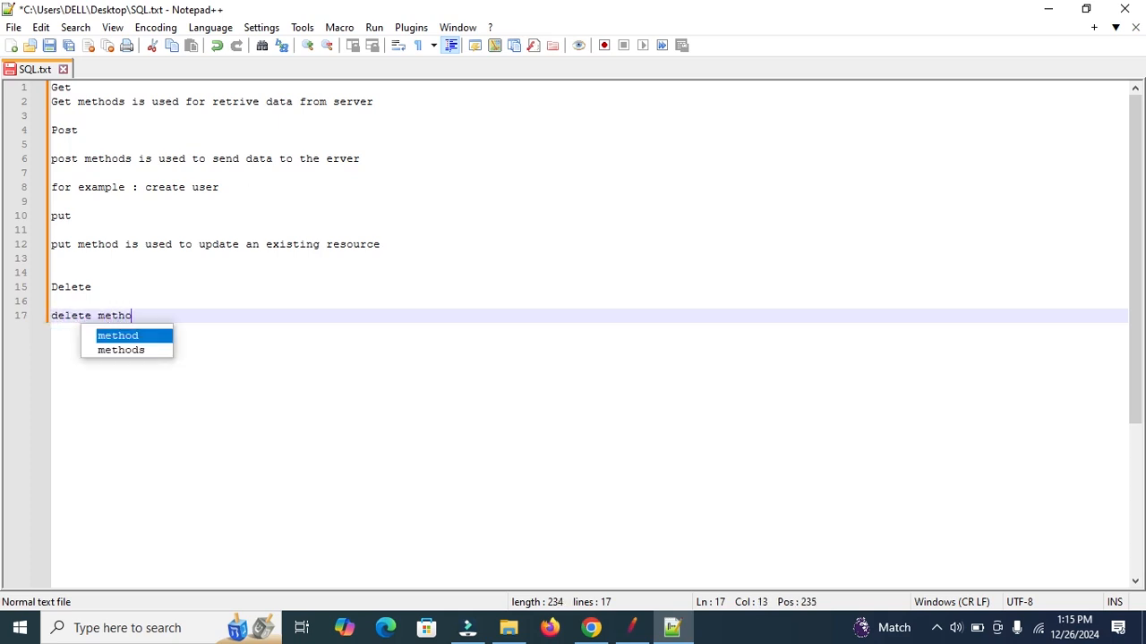
pyautogui.write('d is used ')
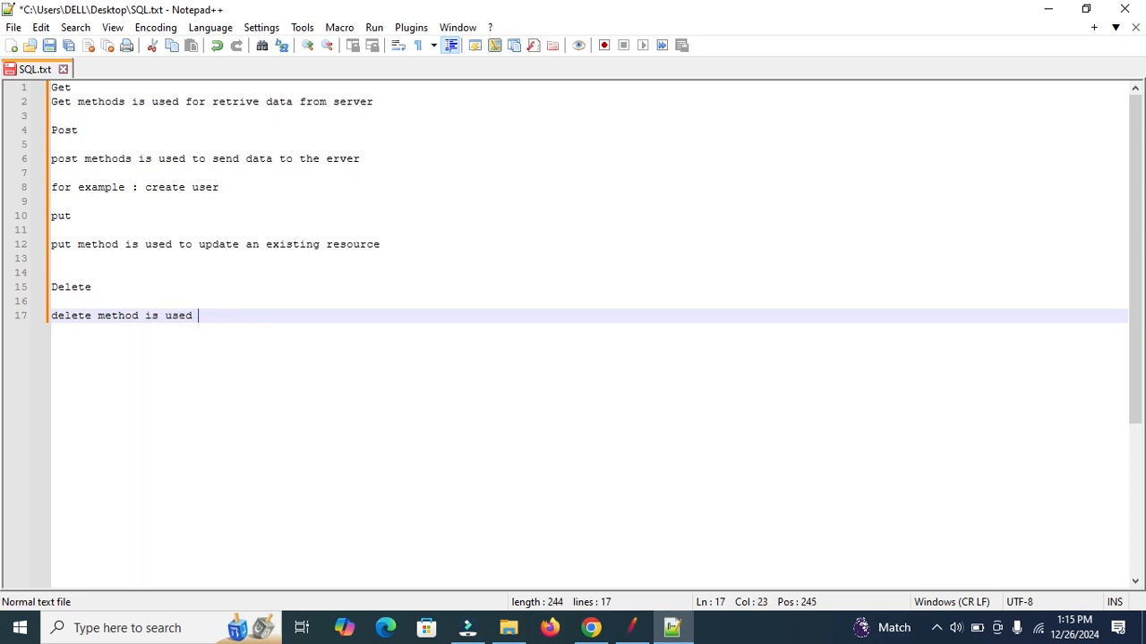
pyautogui.write('to remove a specific ')
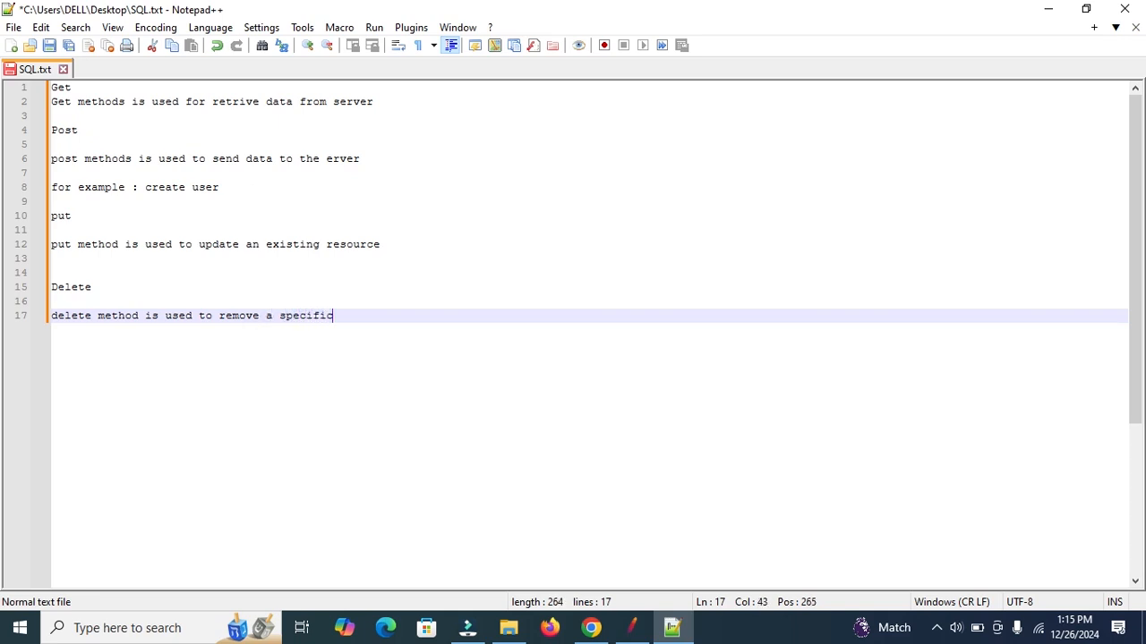
pyautogui.write('reso')
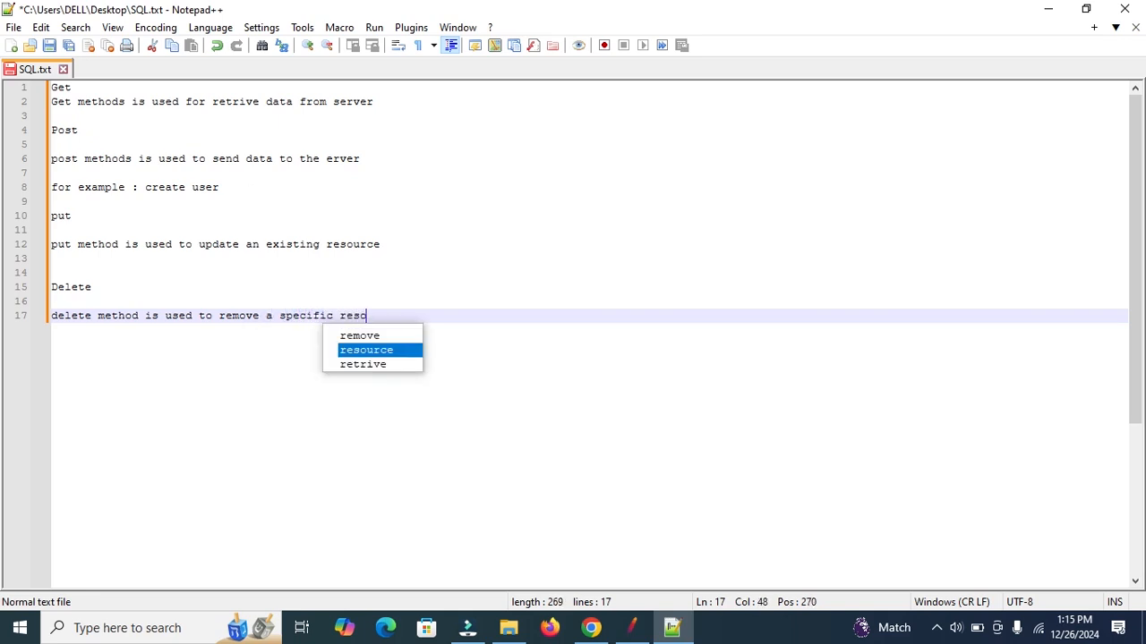
pyautogui.write('urce fr')
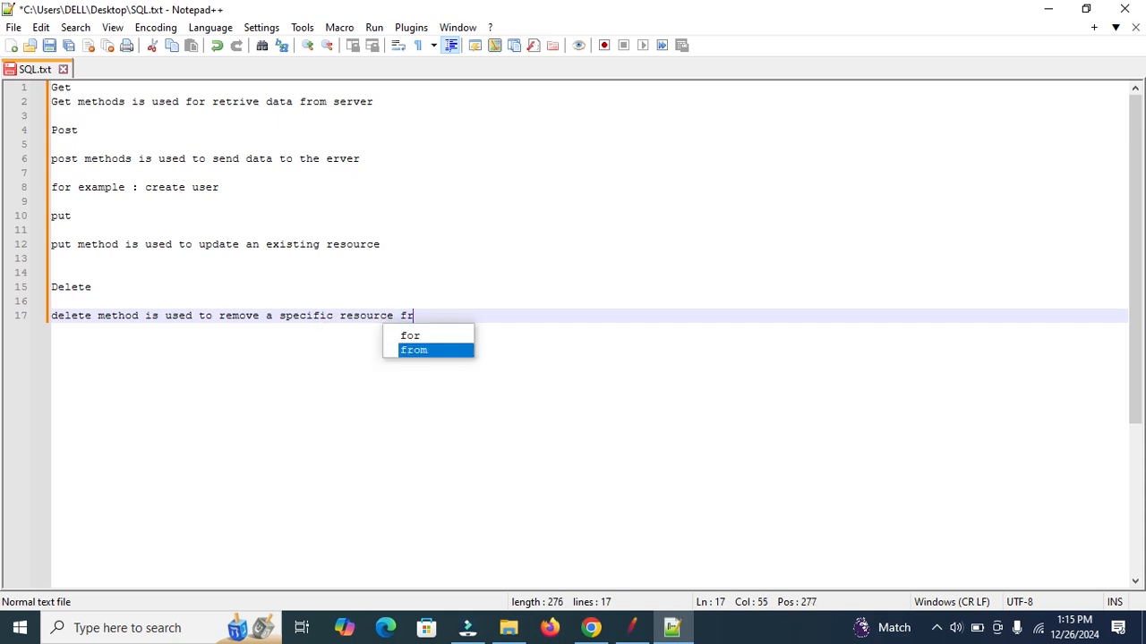
pyautogui.write('om the server')
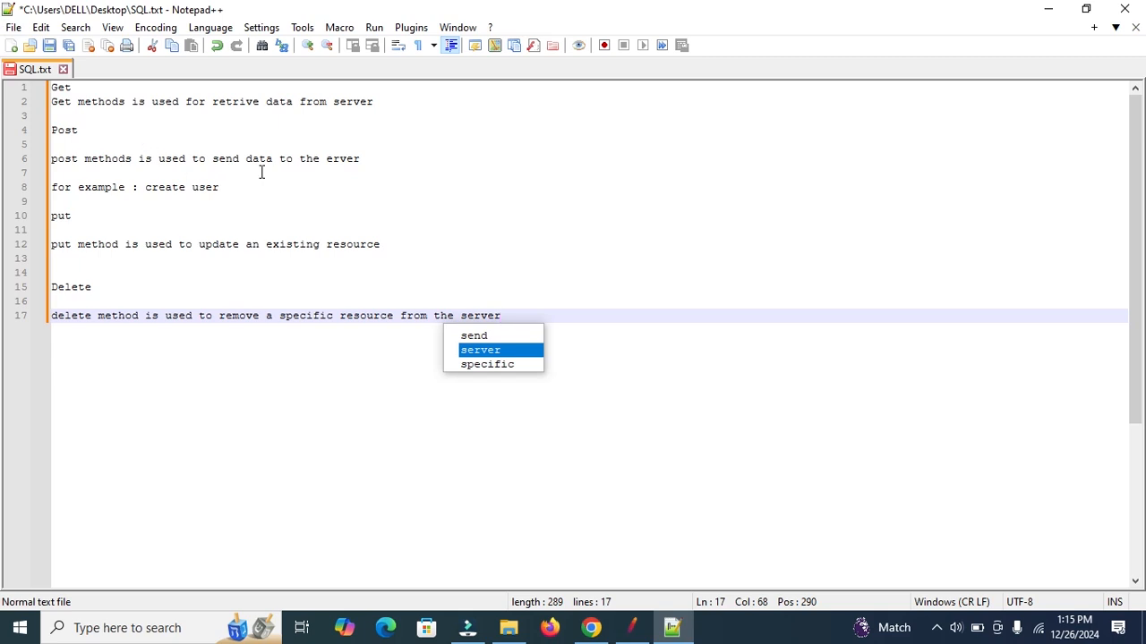
pyautogui.doubleClick(91, 102)
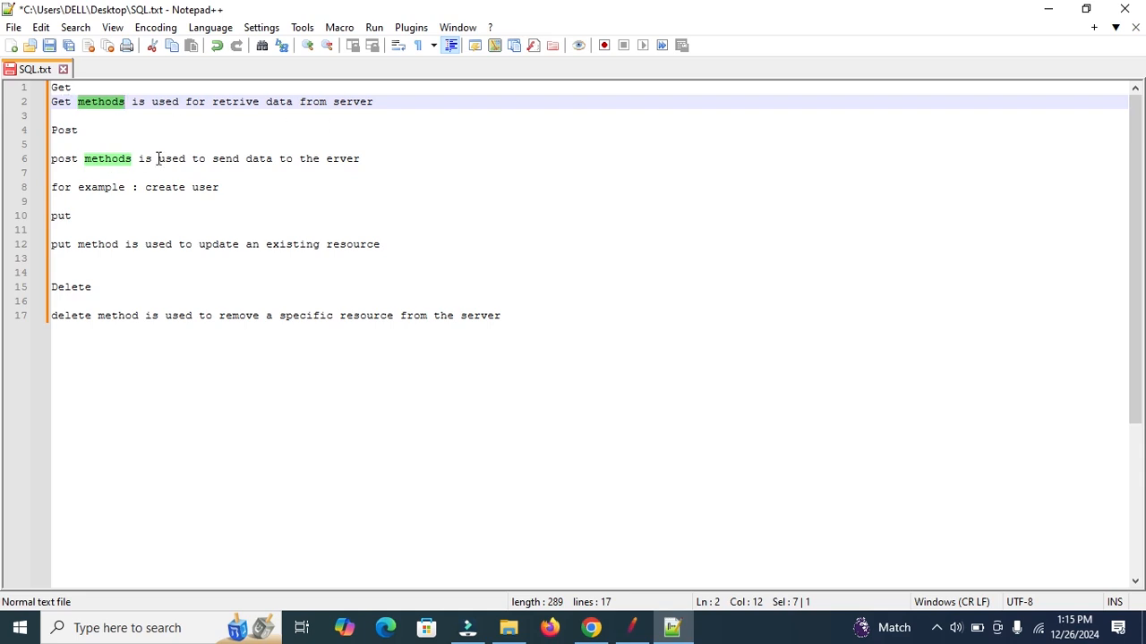
pyautogui.moveTo(82, 130); pyautogui.dragTo(31, 136)
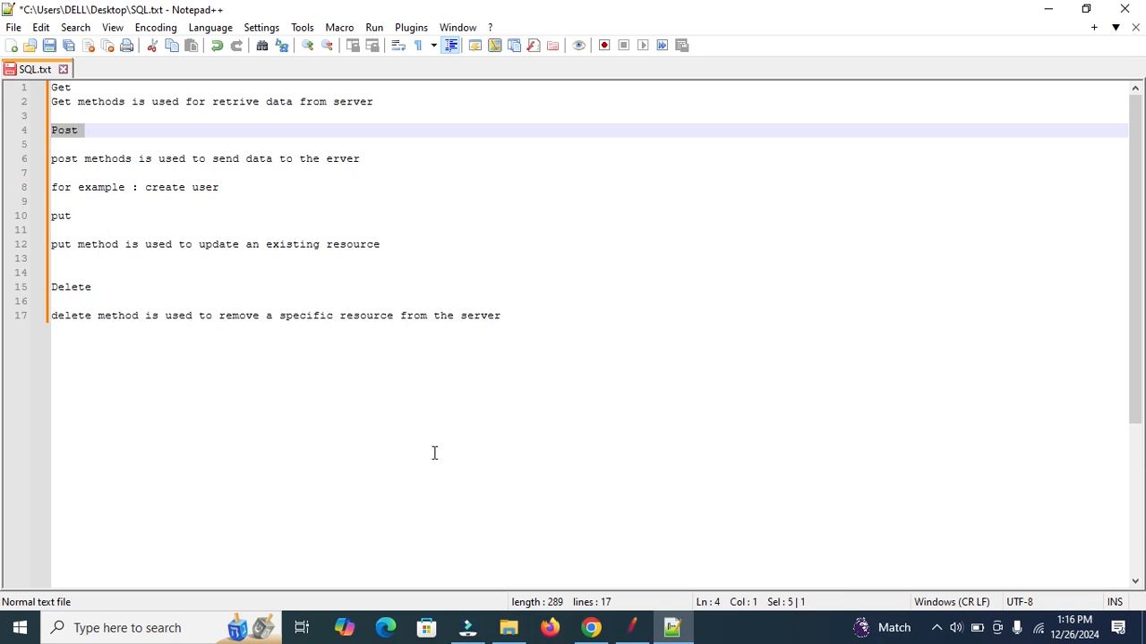
# Switch to Apache JMeter and add a Thread Group to the Test Plan
pyautogui.click(631, 627)
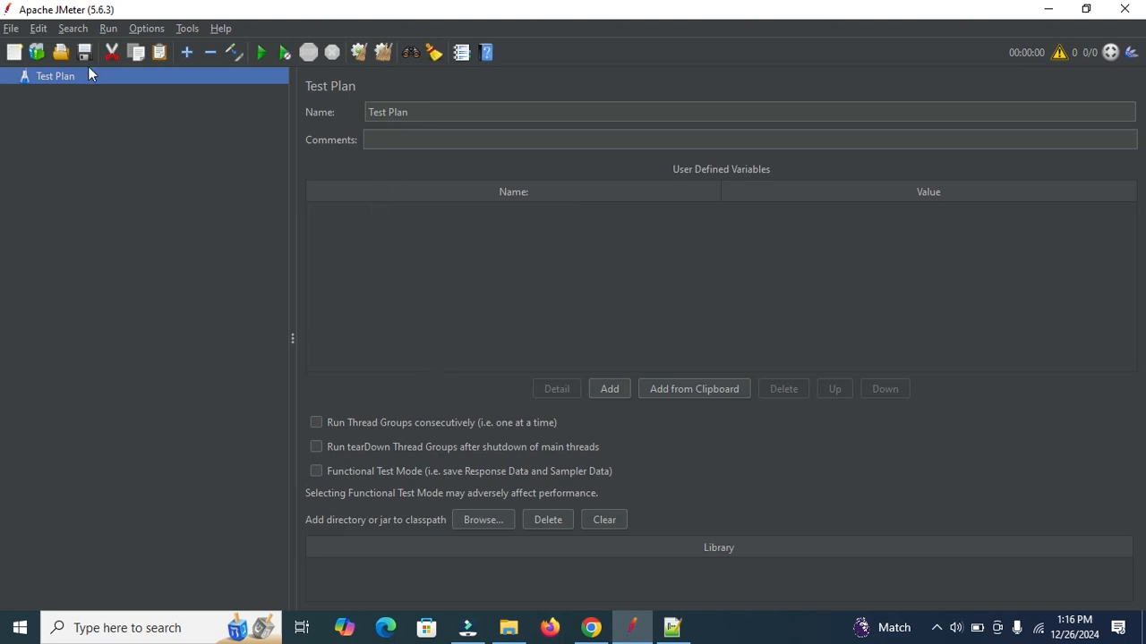
pyautogui.rightClick(64, 76)
pyautogui.moveTo(121, 83)
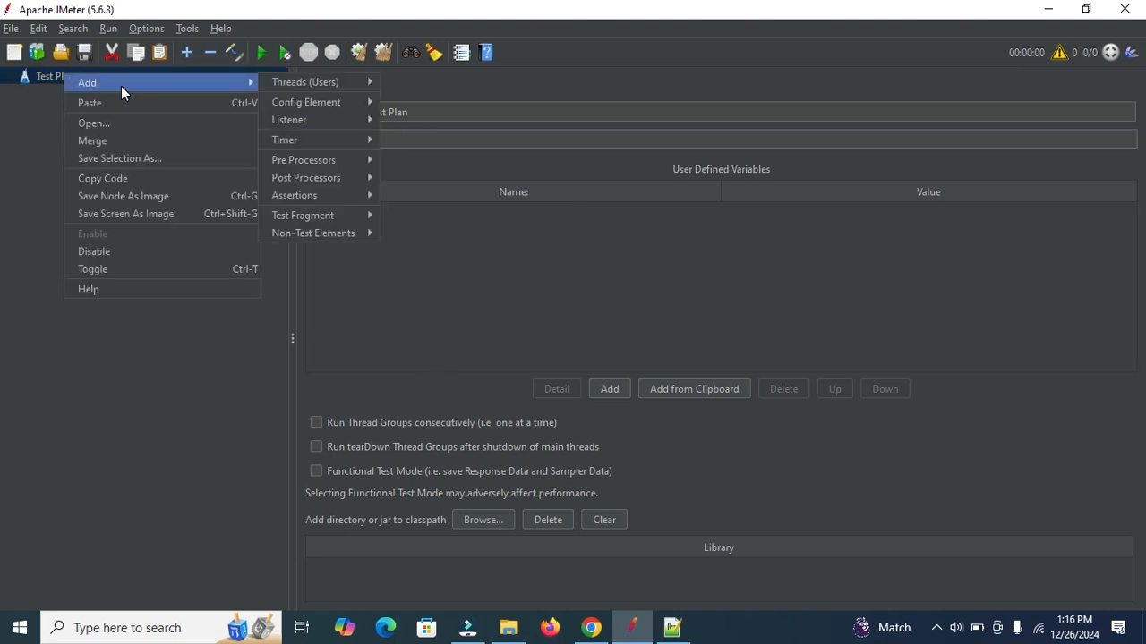
pyautogui.moveTo(304, 79)
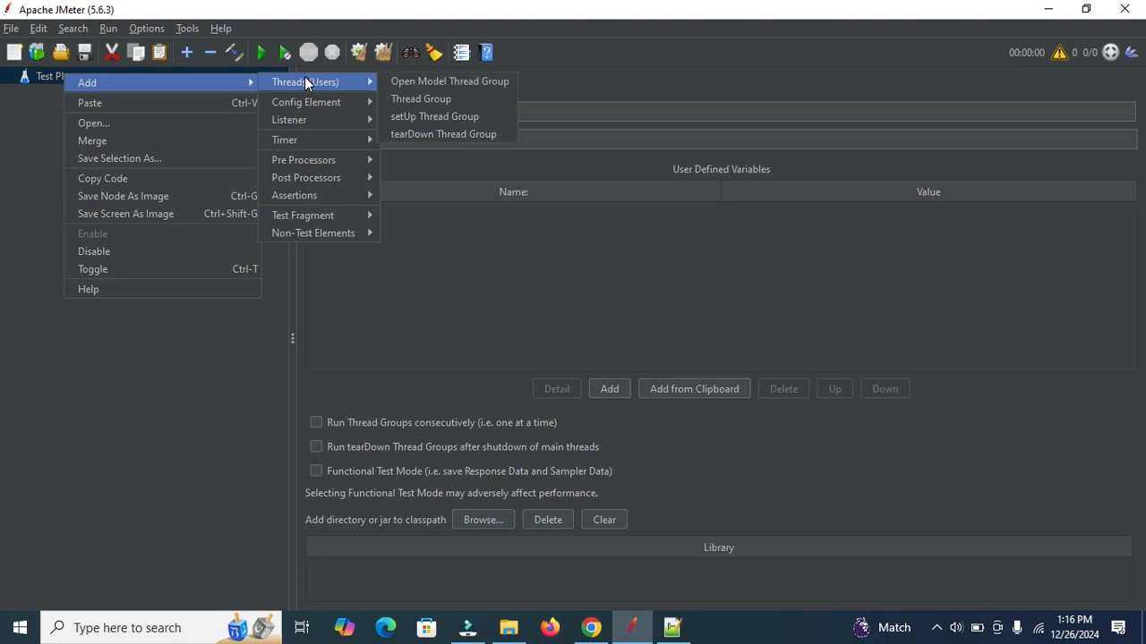
pyautogui.click(445, 100)
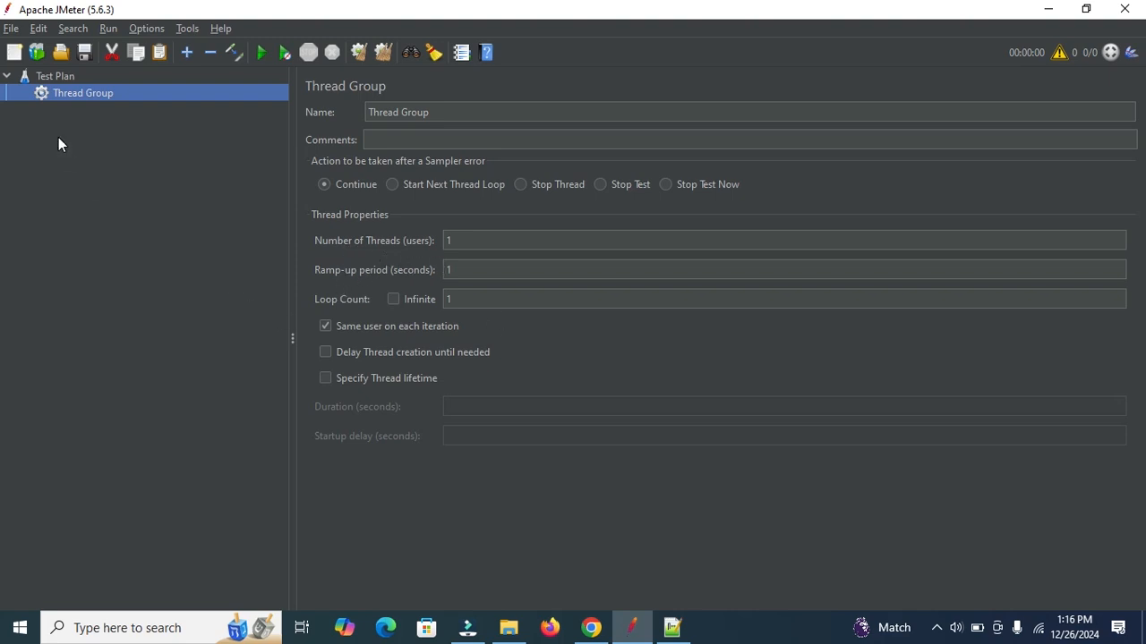
# Add an HTTP Request sampler to the Thread Group and name it Getuserlist
pyautogui.rightClick(88, 93)
pyautogui.moveTo(236, 101)
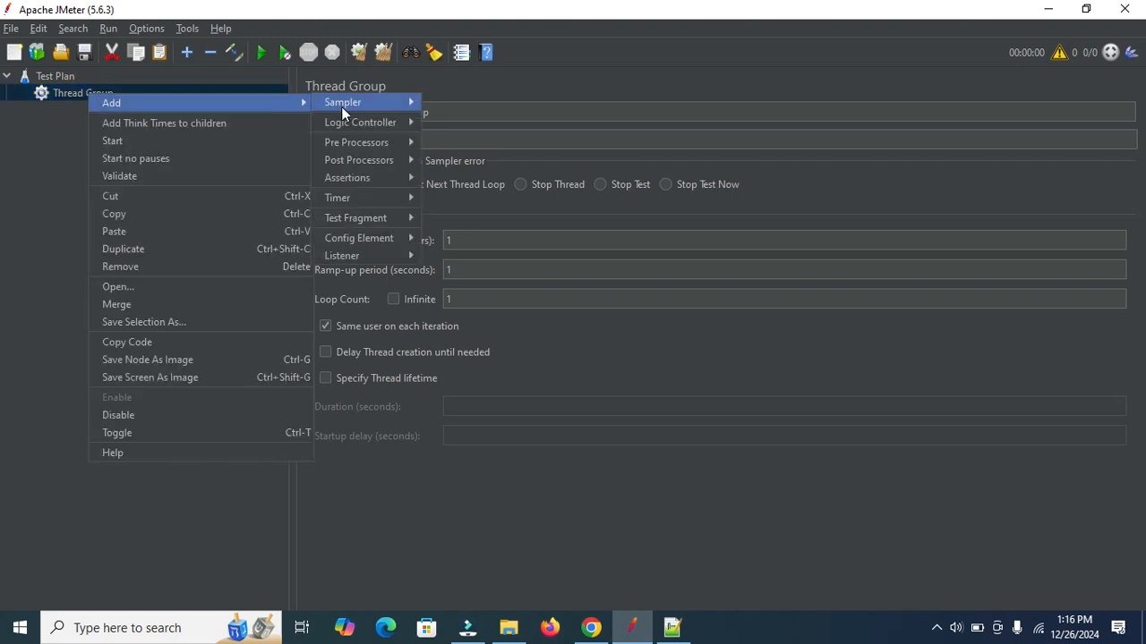
pyautogui.moveTo(341, 105)
pyautogui.click(476, 121)
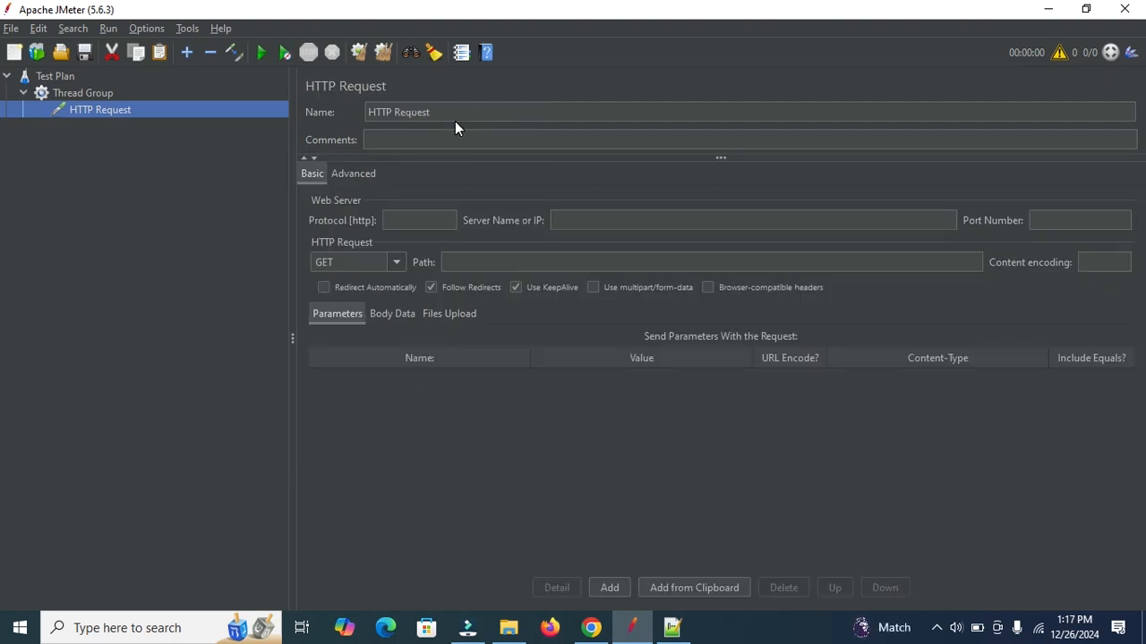
pyautogui.tripleClick(460, 110)
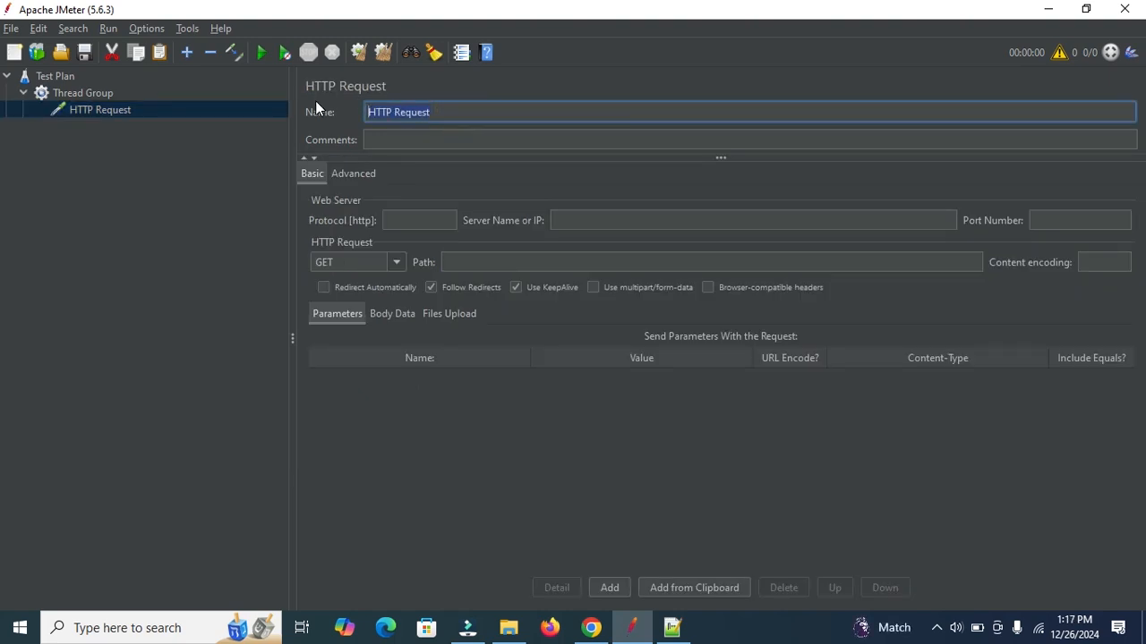
pyautogui.press('BackSpace')
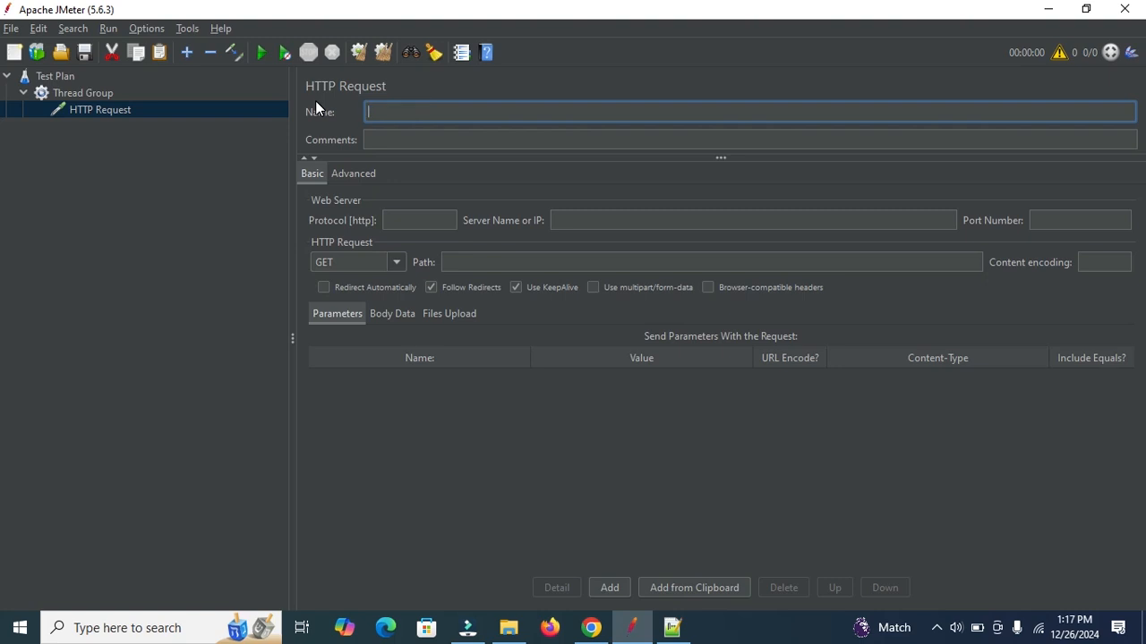
pyautogui.write('Getuserlist')
# Add a View Results Tree listener to the Thread Group, then reopen the Getuserlist request settings
pyautogui.click(95, 92)
pyautogui.rightClick(95, 92)
pyautogui.moveTo(256, 98)
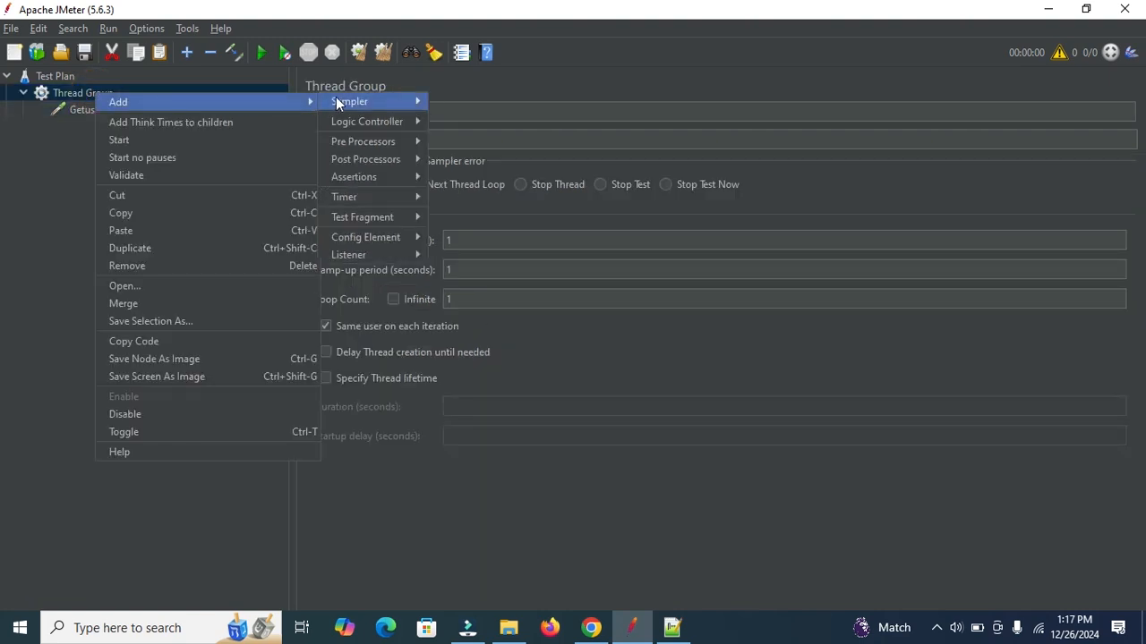
pyautogui.moveTo(388, 257)
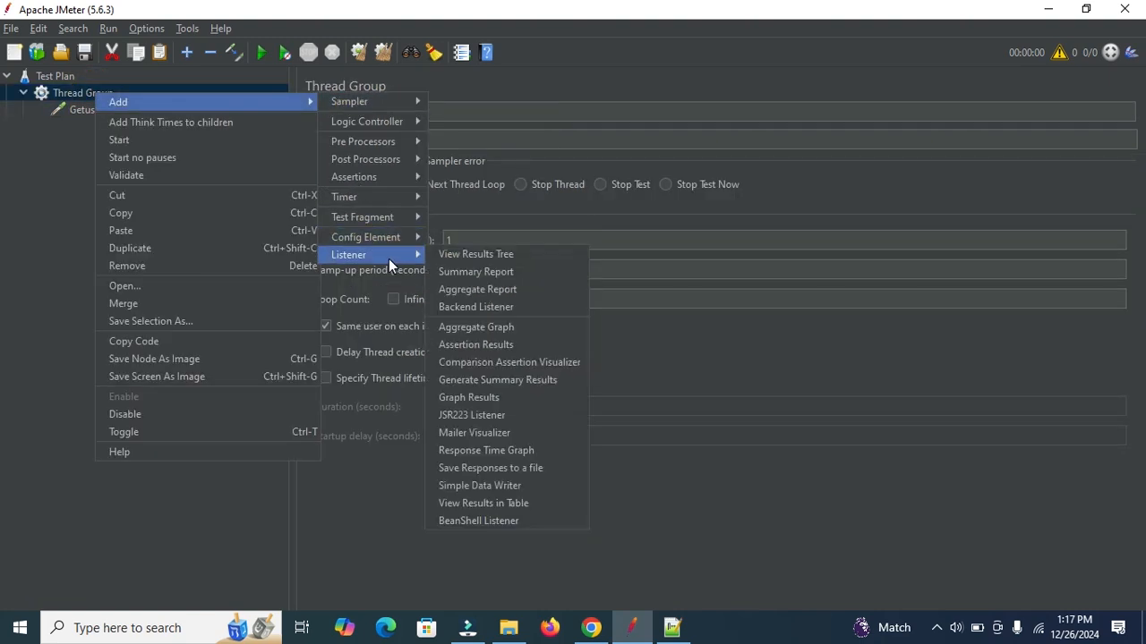
pyautogui.click(494, 258)
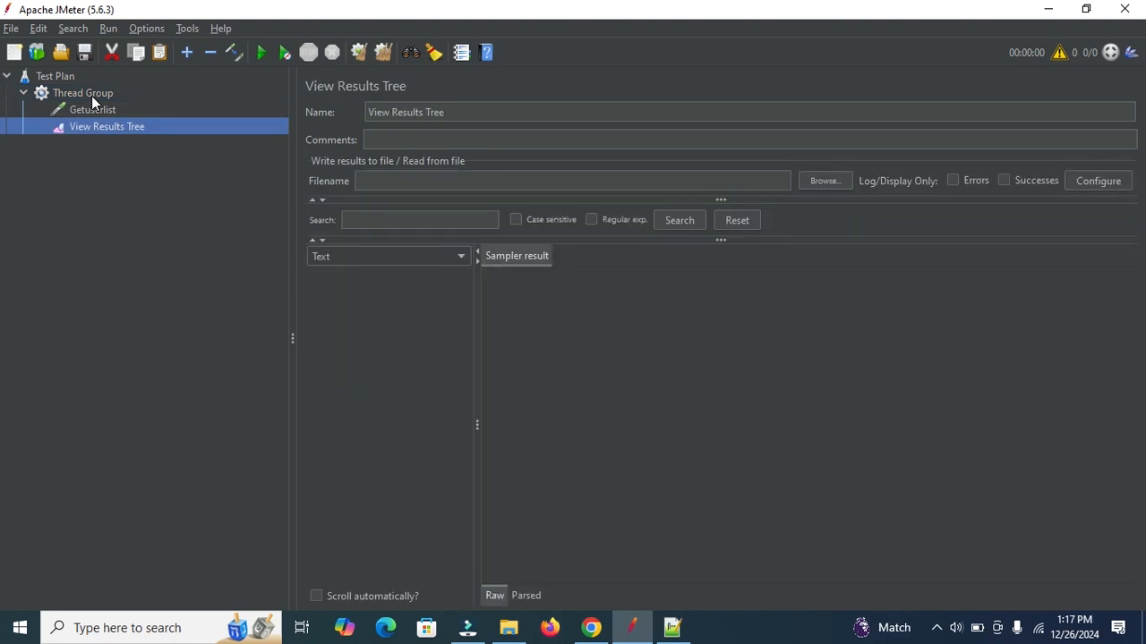
pyautogui.click(91, 96)
pyautogui.click(97, 111)
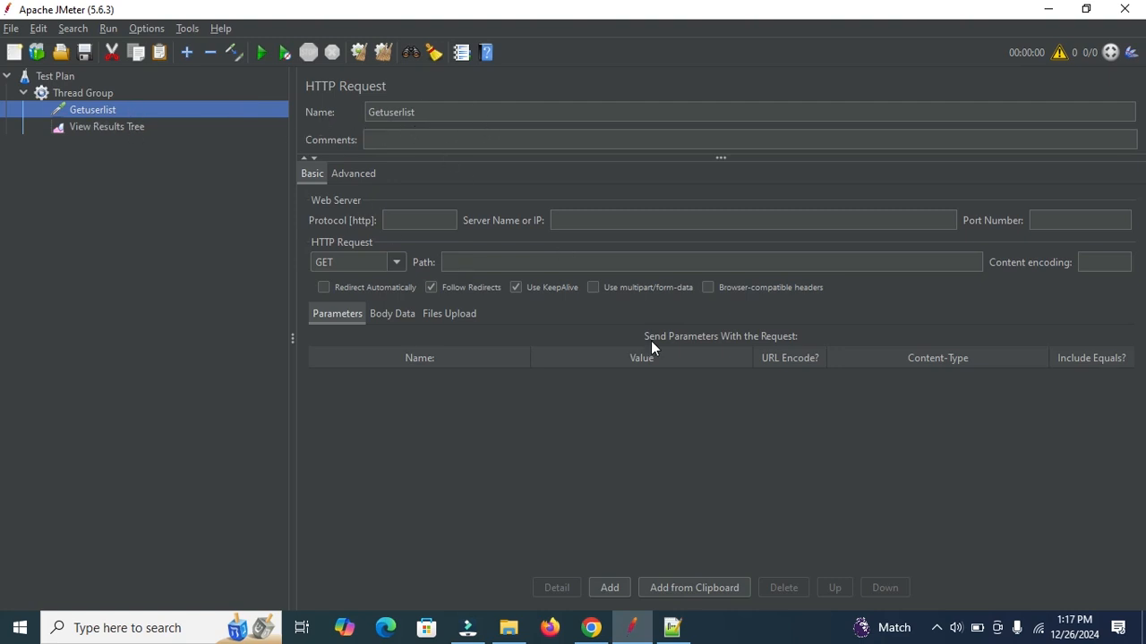
# Switch to Chrome and open the LIST USERS request link from reqres.in in a new tab to view its response data
pyautogui.click(591, 627)
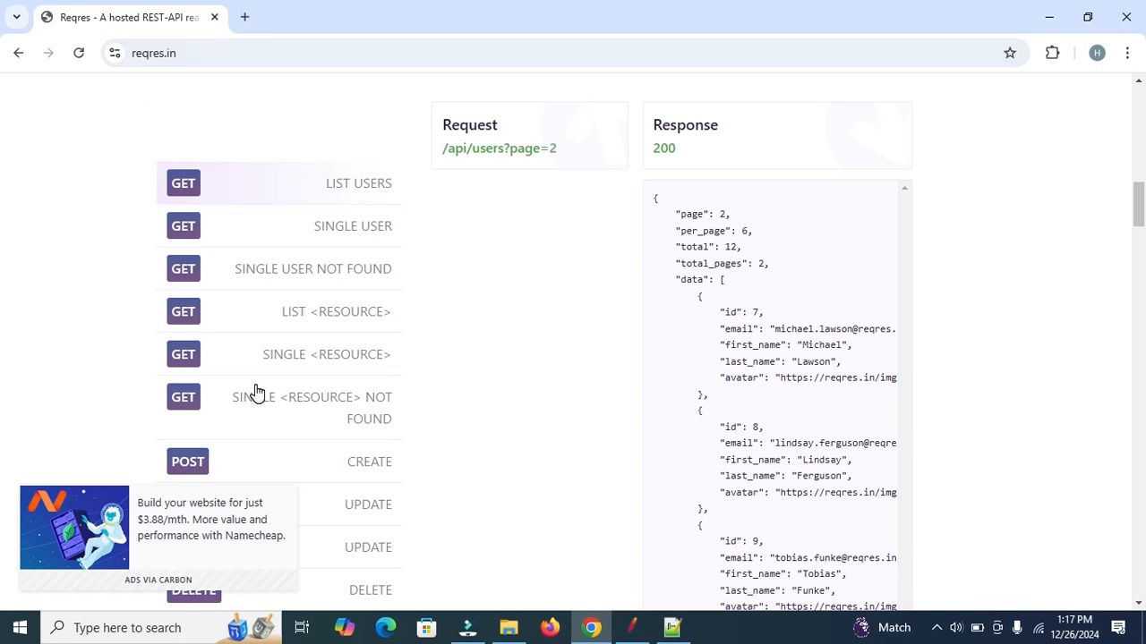
pyautogui.click(186, 191)
pyautogui.moveTo(1144, 203); pyautogui.dragTo(1144, 196)
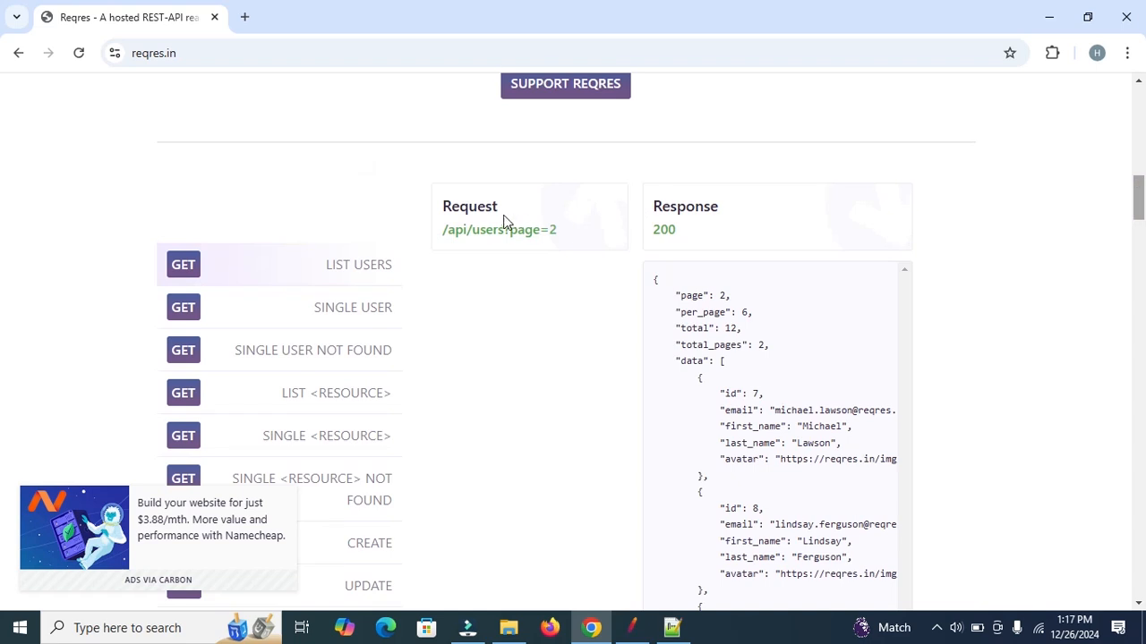
pyautogui.rightClick(475, 234)
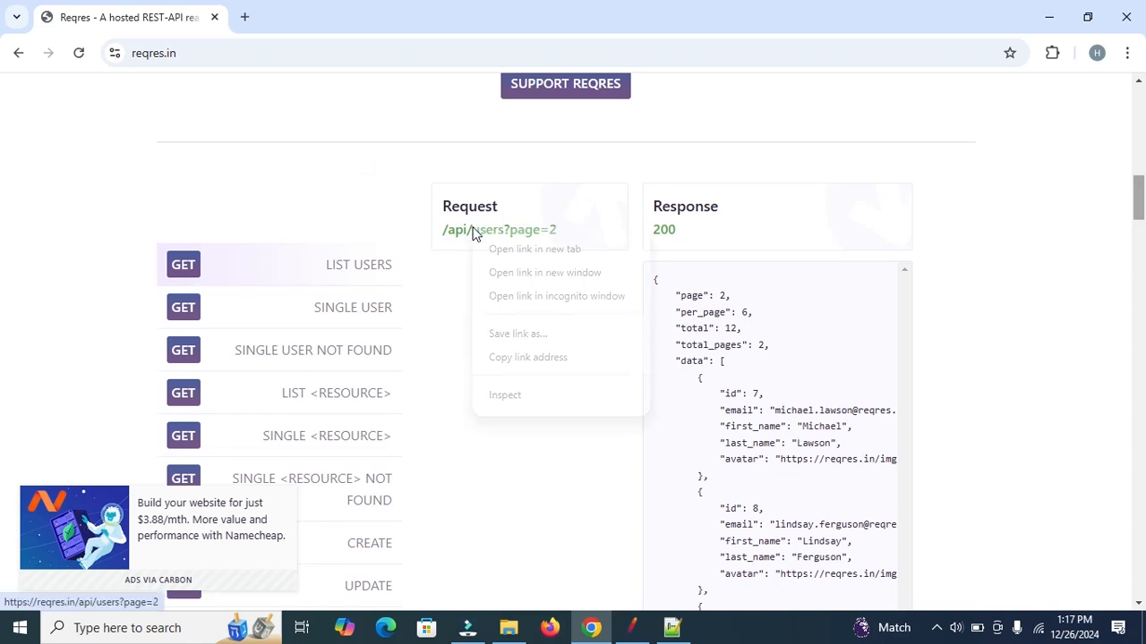
pyautogui.click(519, 250)
pyautogui.click(278, 20)
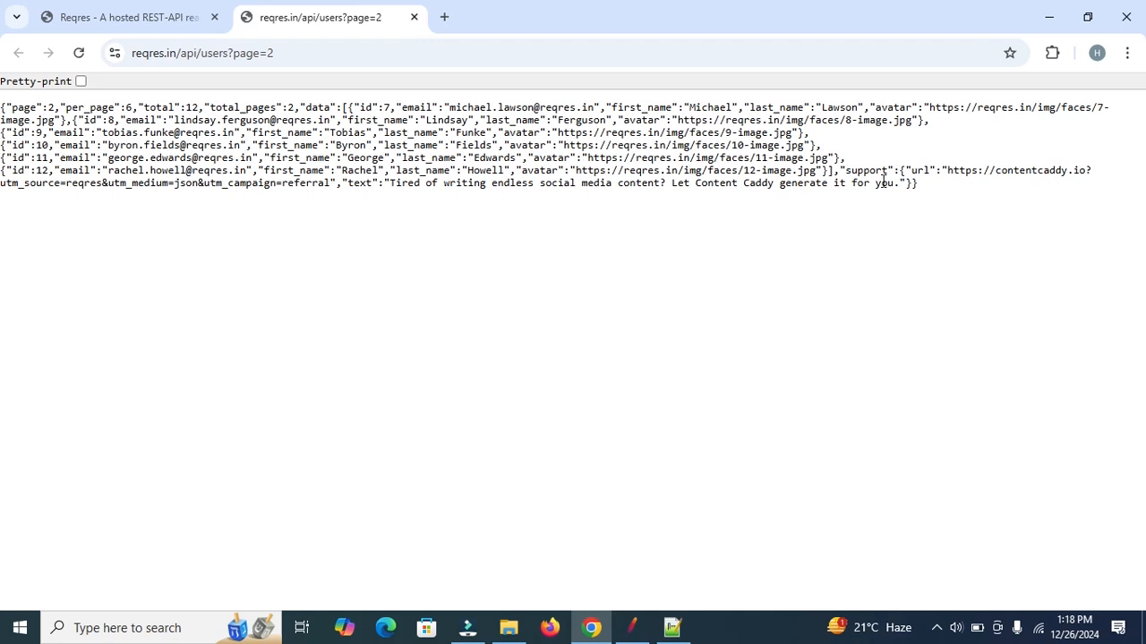
pyautogui.moveTo(931, 188); pyautogui.dragTo(248, 131)
pyautogui.click(462, 154)
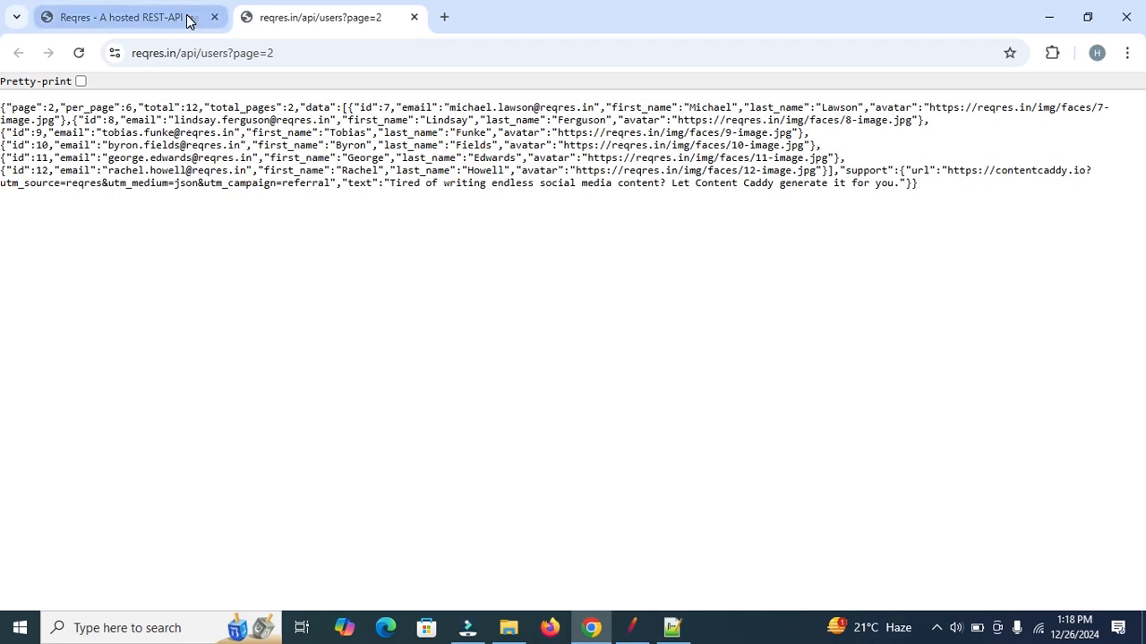
# Copy the address of the users response page and paste it in Notepad++ three lines below the delete description
pyautogui.click(282, 54)
pyautogui.hotkey('ctrl', 'c')
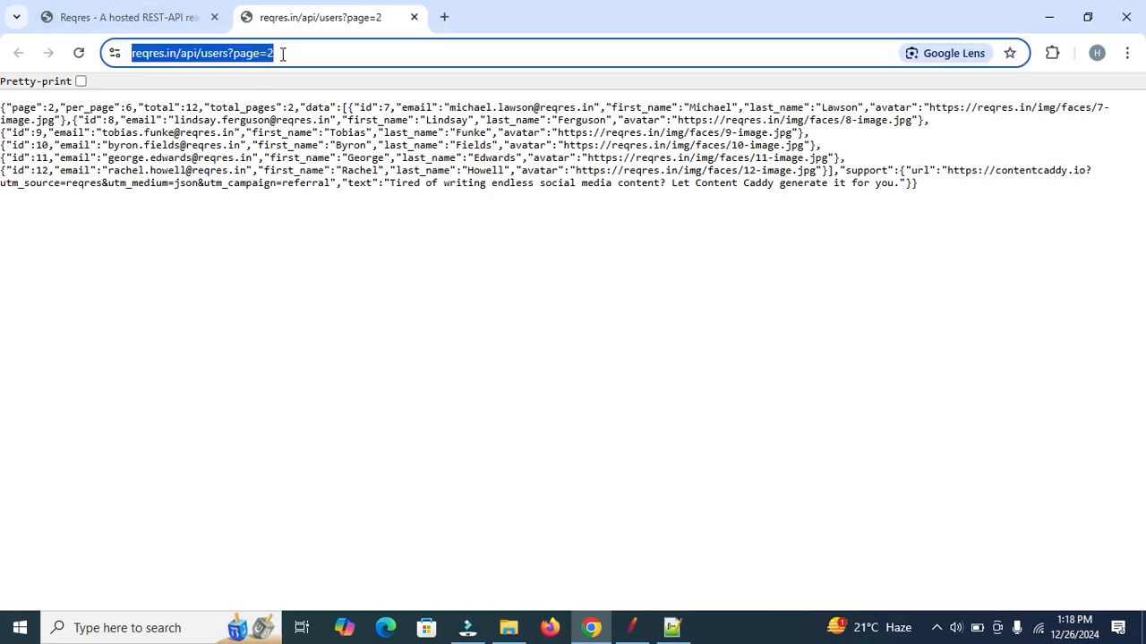
pyautogui.click(671, 628)
pyautogui.click(582, 333)
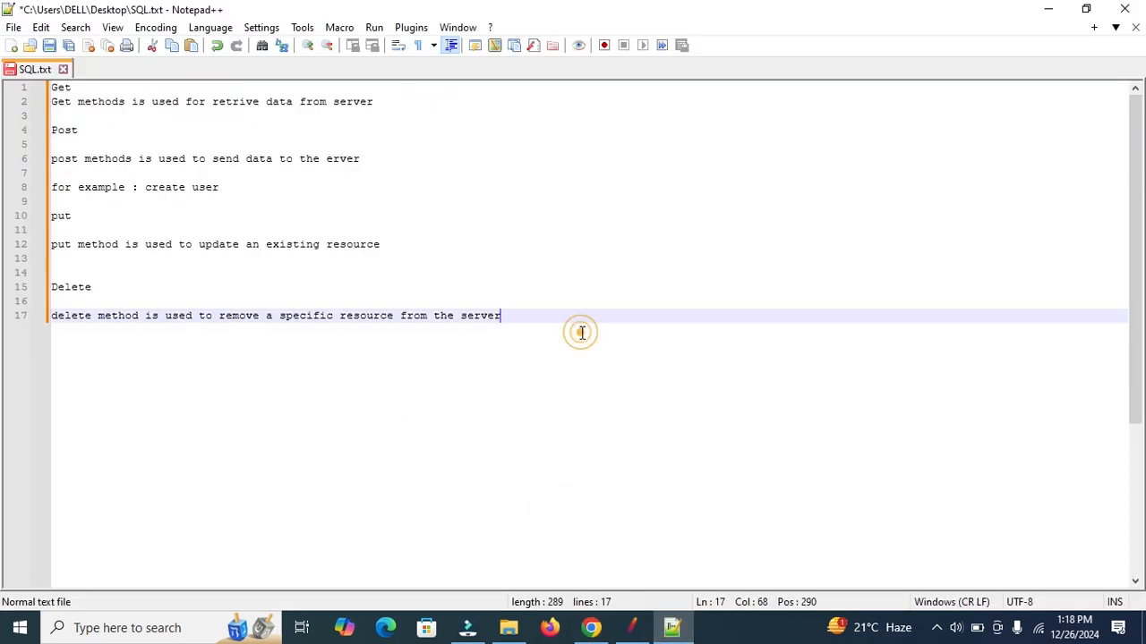
pyautogui.press('Return')
pyautogui.press('Return')
pyautogui.press('Return')
pyautogui.hotkey('ctrl', 'v')
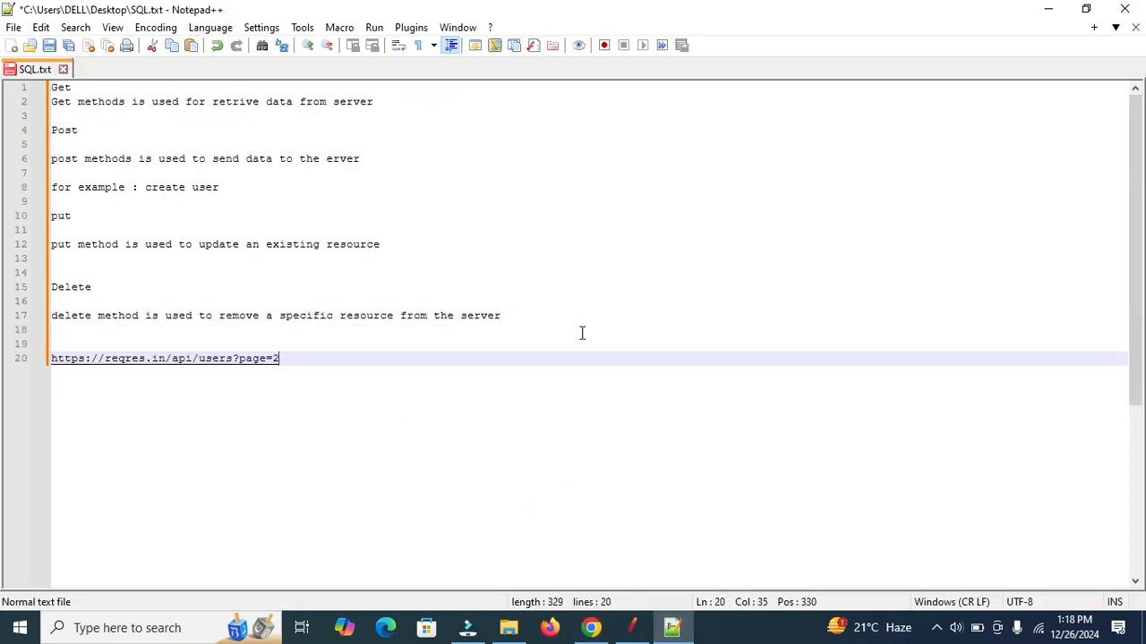
# Split the pasted URL over three lines: "https:", "//reqres.in" and "/api/users?page=2"
pyautogui.click(93, 358)
pyautogui.press('Return')
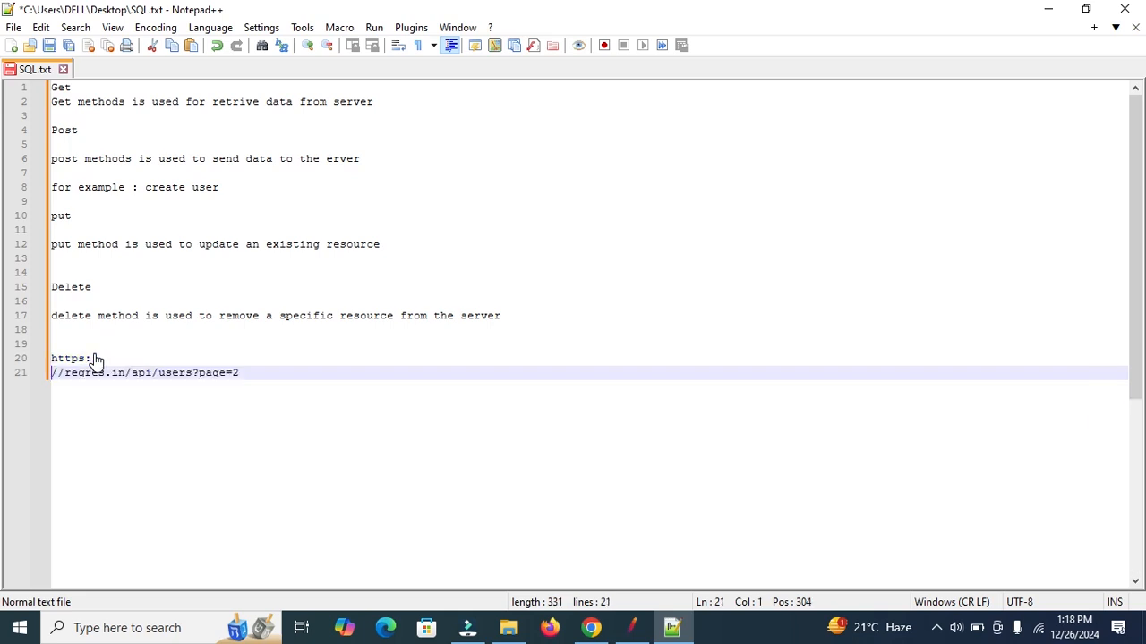
pyautogui.moveTo(93, 358); pyautogui.dragTo(43, 358)
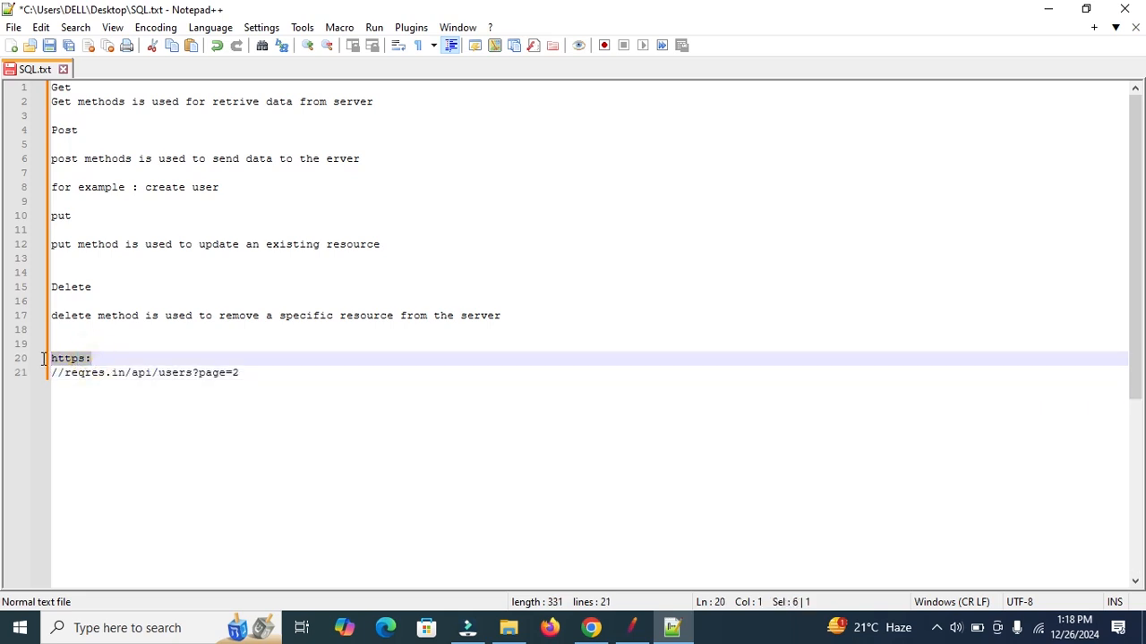
pyautogui.click(128, 370)
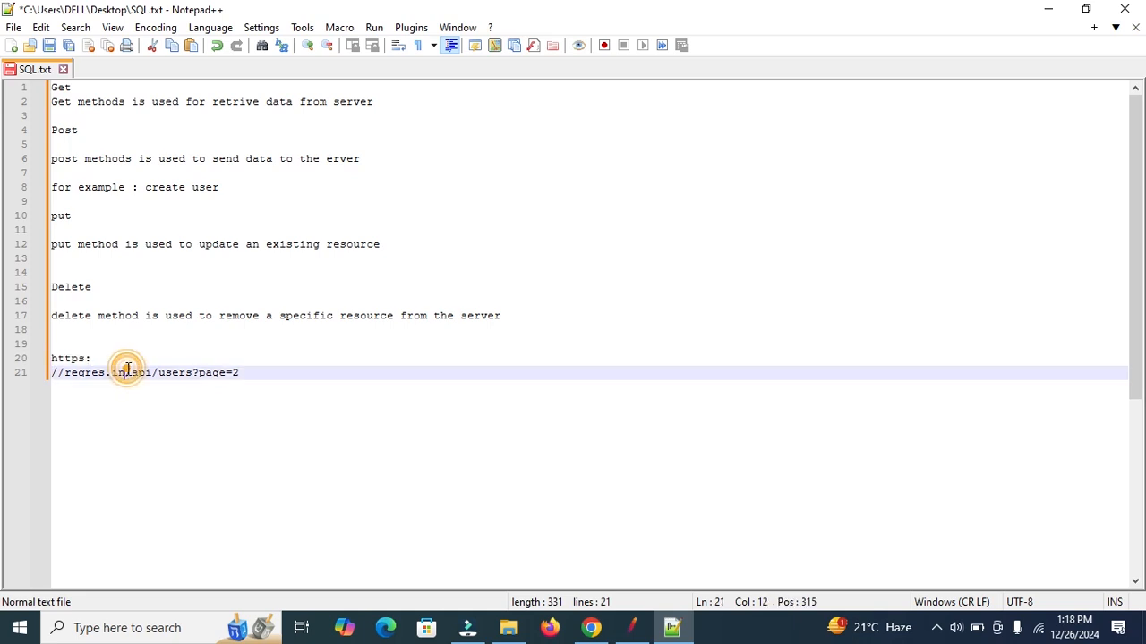
pyautogui.press('Return')
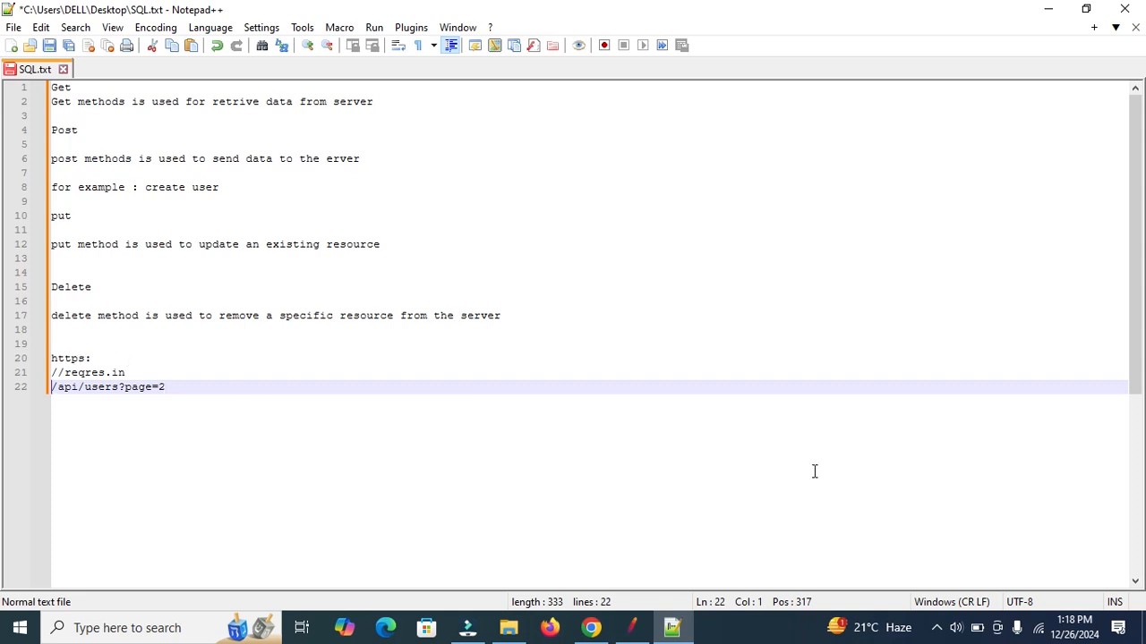
# Switch to JMeter and set the protocol of the Getuserlist request to https
pyautogui.click(639, 624)
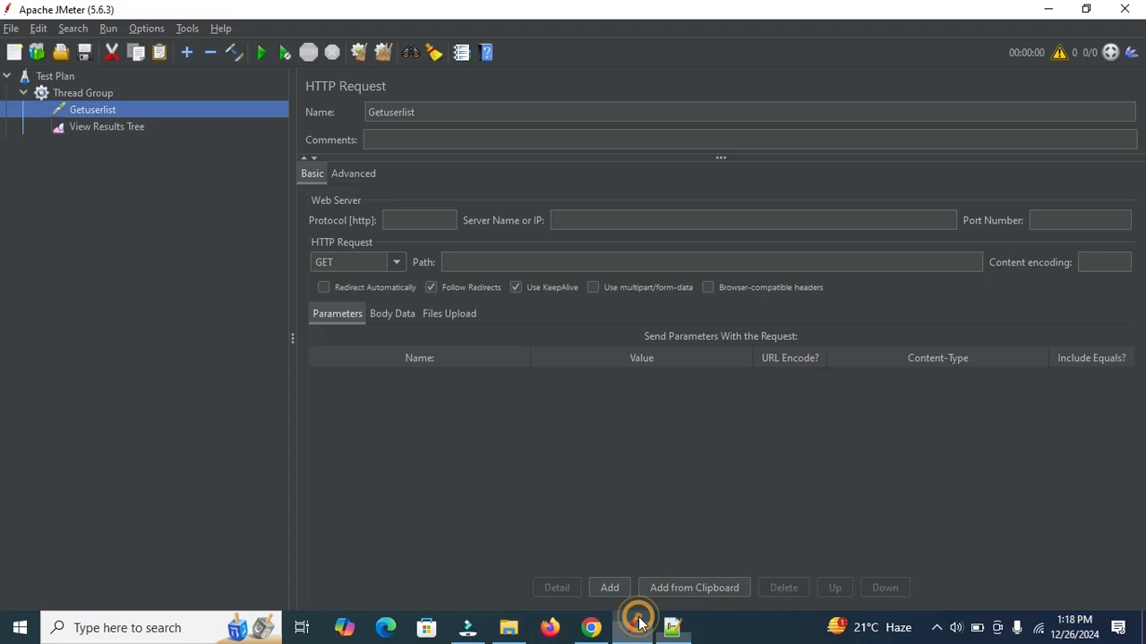
pyautogui.click(421, 220)
pyautogui.write('http')
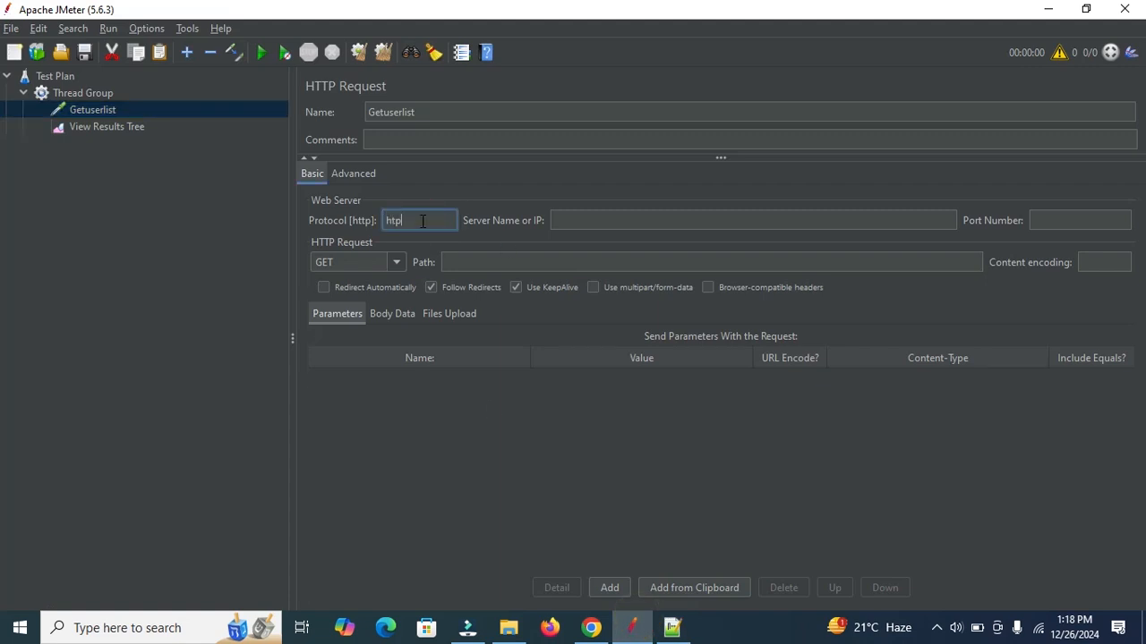
pyautogui.press('BackSpace')
pyautogui.press('BackSpace')
pyautogui.write('tps')
# Switch to Chrome and check the protocol and server name in the full request URL
pyautogui.click(591, 627)
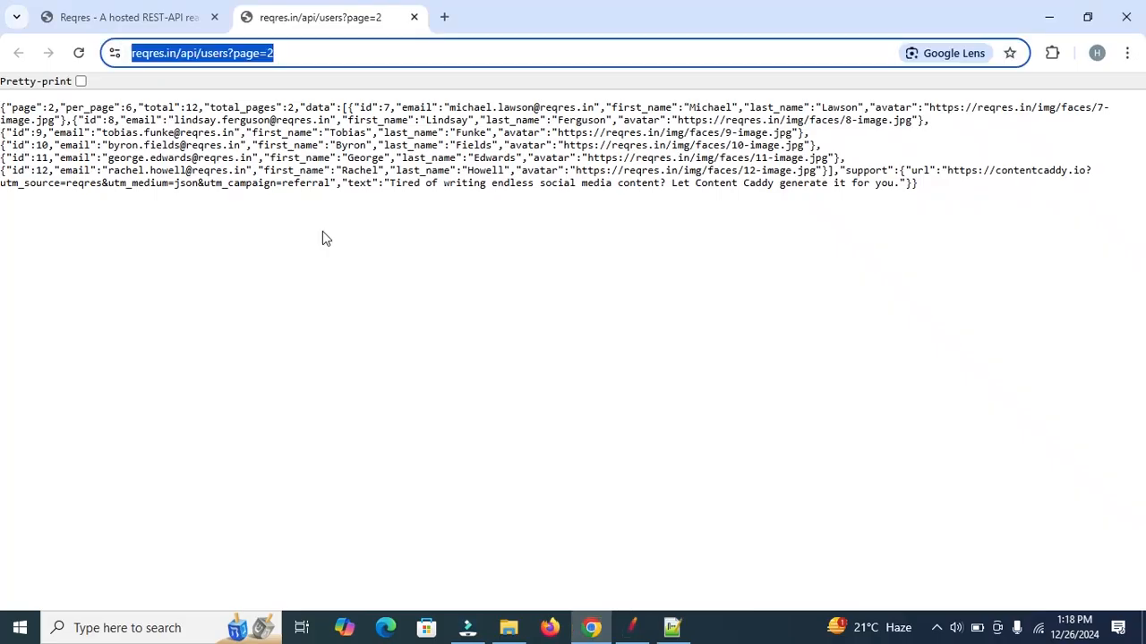
pyautogui.click(136, 57)
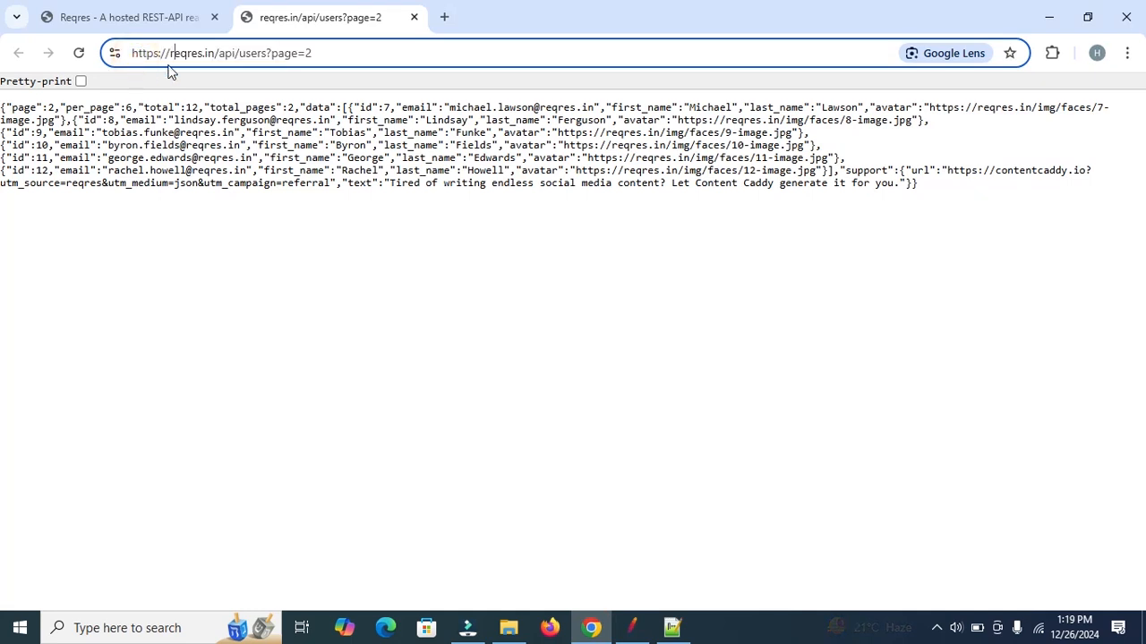
pyautogui.click(1048, 16)
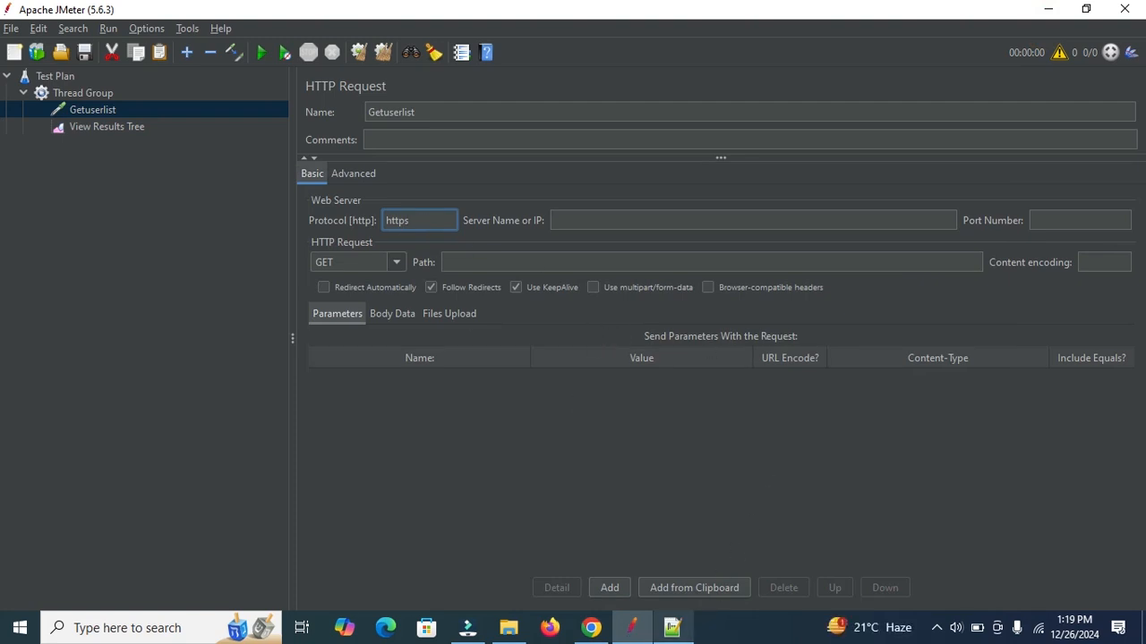
# Copy "reqres.in" from the Notepad++ notes and paste it as the server name of the Getuserlist request in JMeter
pyautogui.click(673, 627)
pyautogui.click(130, 371)
pyautogui.moveTo(127, 371); pyautogui.dragTo(65, 372)
pyautogui.hotkey('ctrl', 'c')
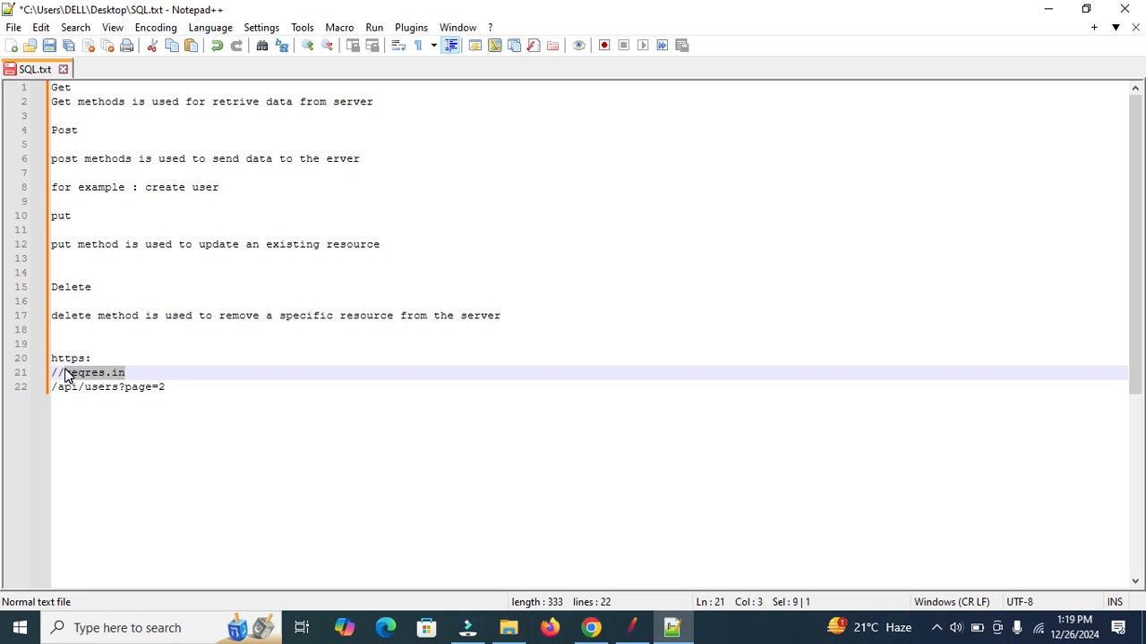
pyautogui.click(632, 626)
pyautogui.click(606, 224)
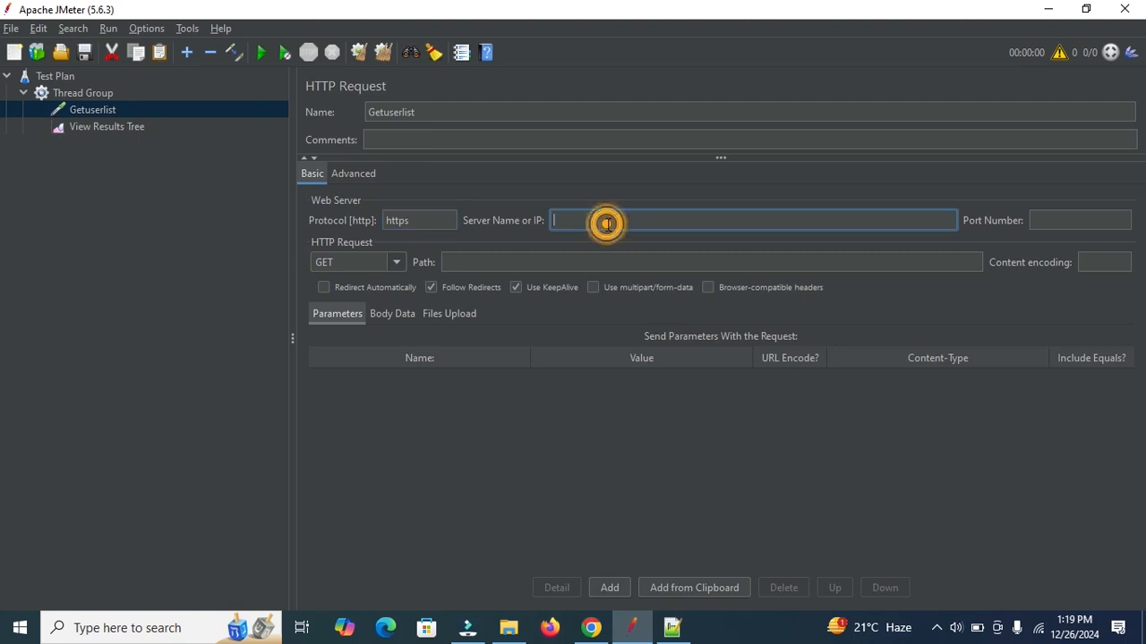
pyautogui.hotkey('ctrl', 'v')
pyautogui.moveTo(624, 221); pyautogui.dragTo(543, 218)
# Copy the users path from the Notepad++ notes into the Getuserlist request in JMeter, trimming it to /api/users
pyautogui.click(672, 627)
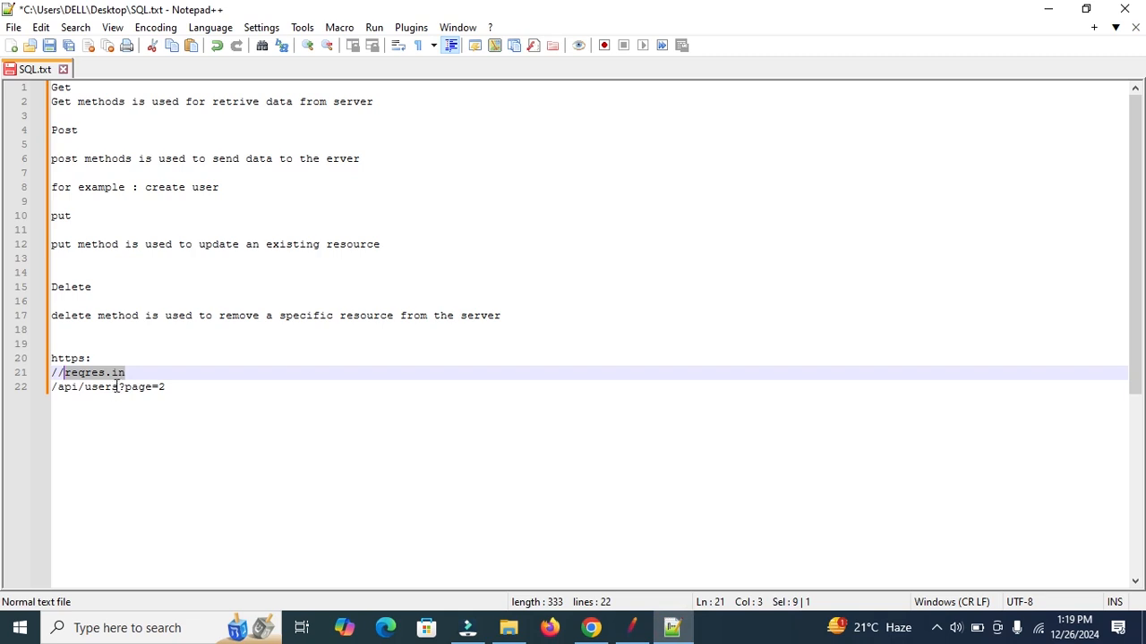
pyautogui.moveTo(123, 387); pyautogui.dragTo(37, 393)
pyautogui.hotkey('ctrl', 'c')
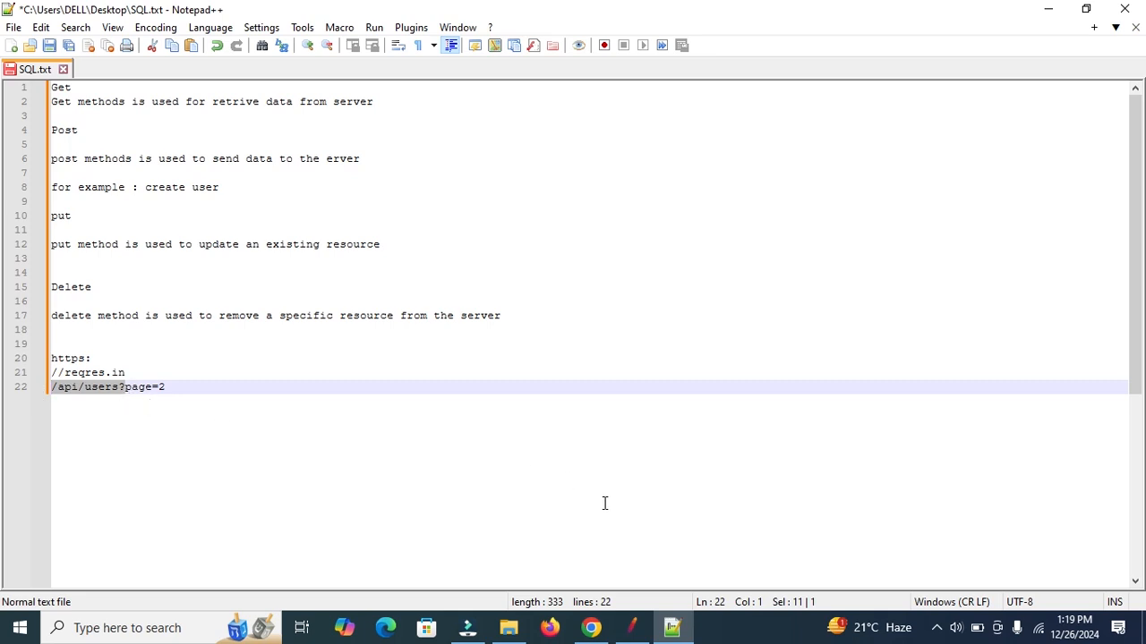
pyautogui.click(632, 627)
pyautogui.click(497, 263)
pyautogui.hotkey('ctrl', 'v')
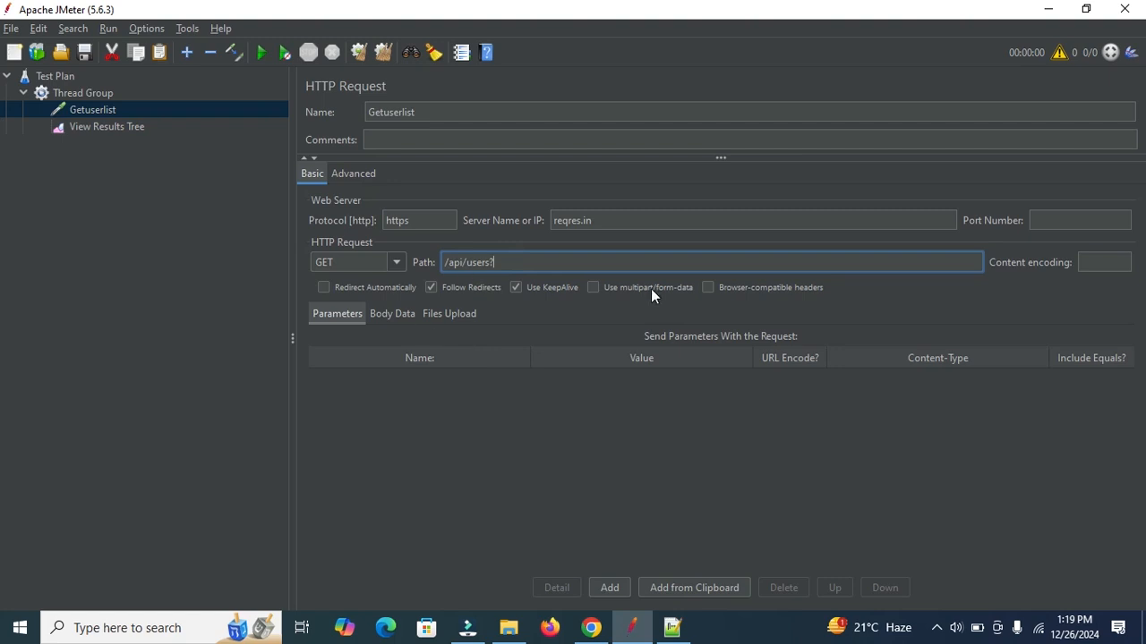
pyautogui.click(558, 263)
pyautogui.press('BackSpace')
# Add a request parameter named page with the value 2 to Getuserlist
pyautogui.click(611, 588)
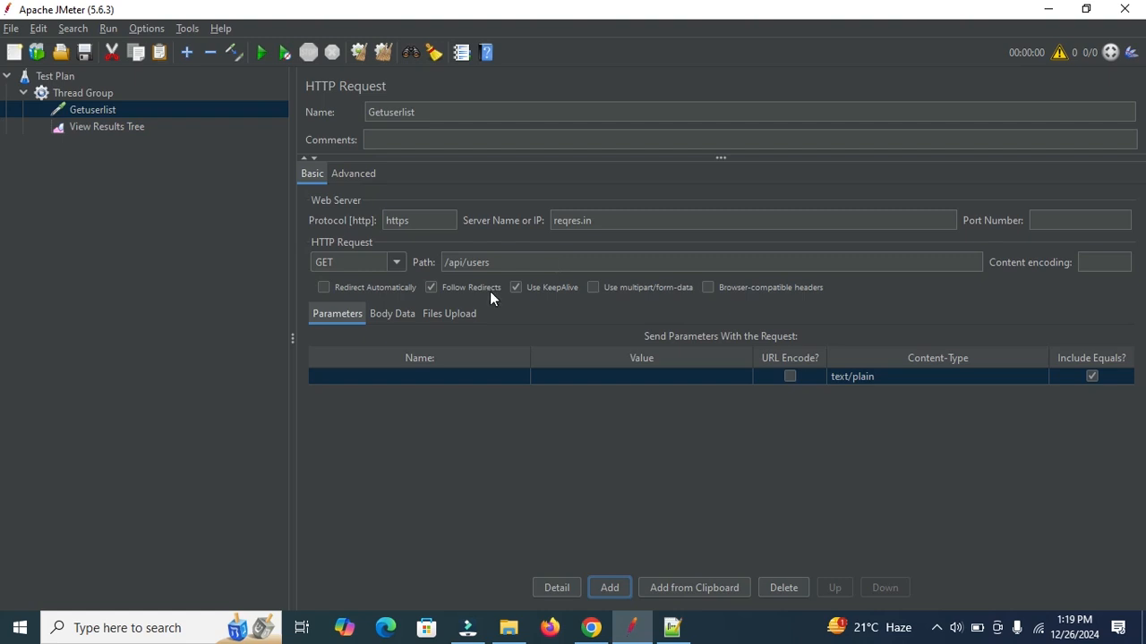
pyautogui.doubleClick(386, 378)
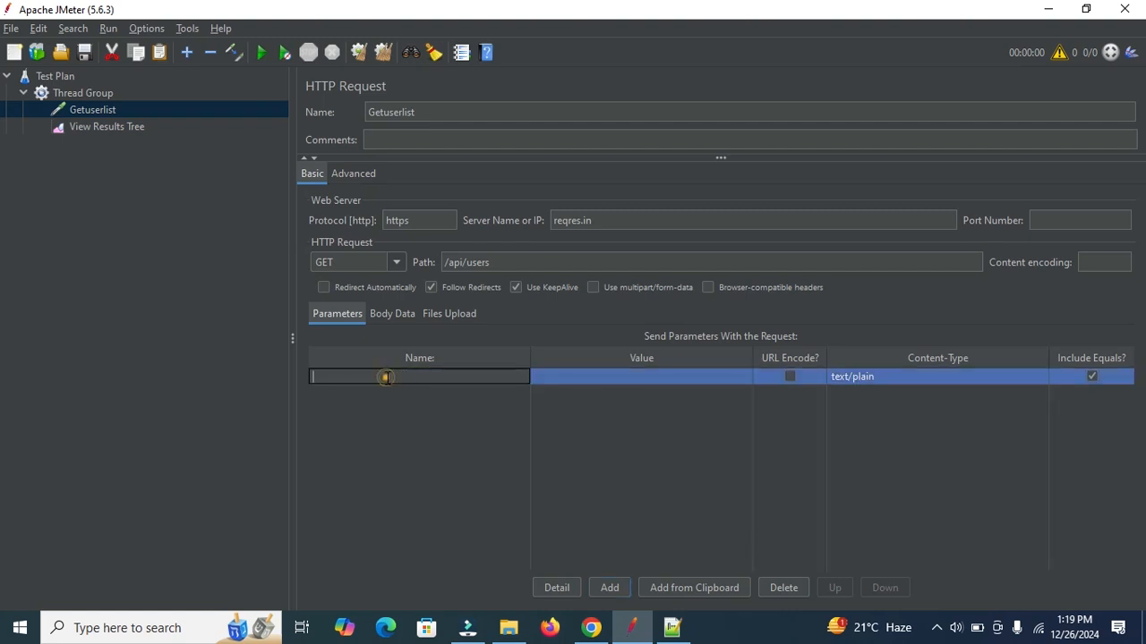
pyautogui.write('page')
pyautogui.press('Tab')
pyautogui.write('2')
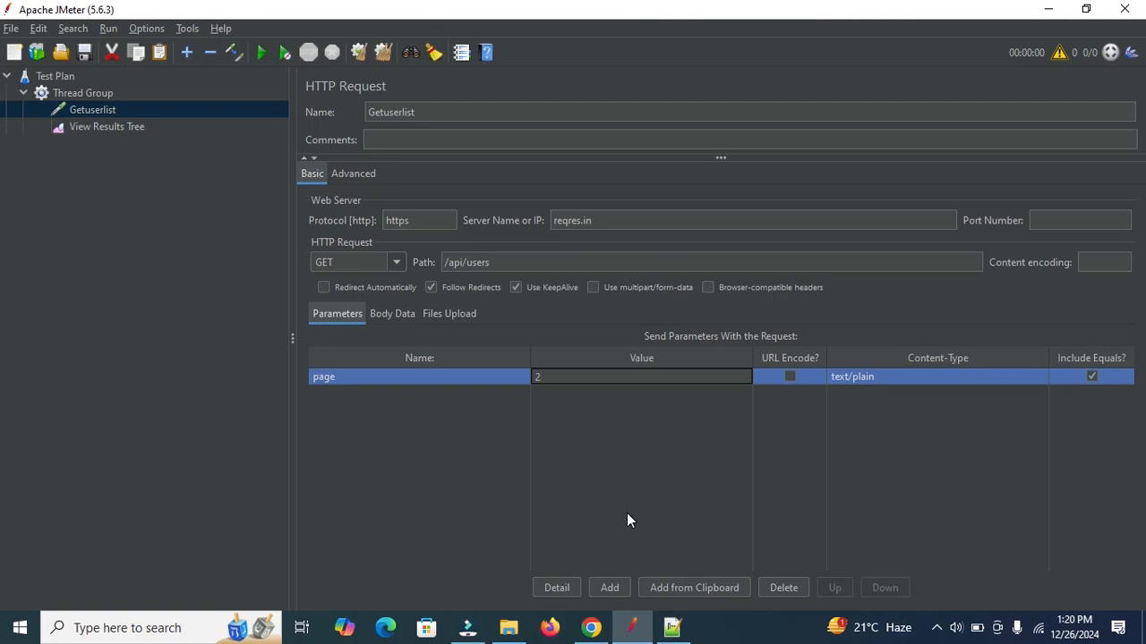
# Review the expected response code and body for LIST USERS on reqres.in in Chrome, then return to JMeter
pyautogui.click(591, 628)
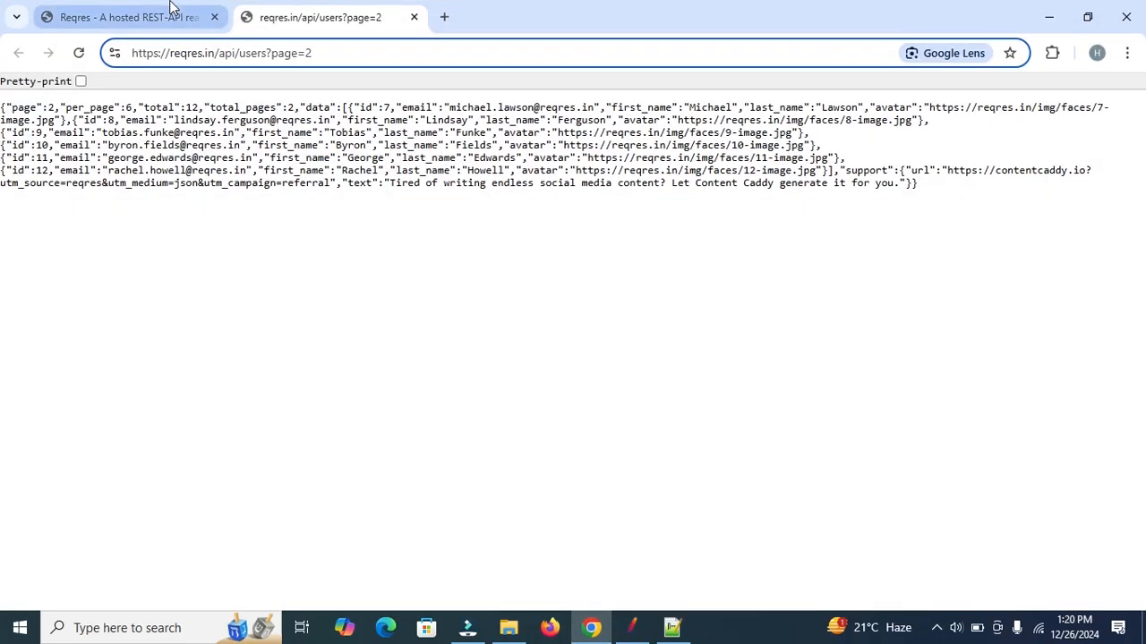
pyautogui.click(158, 17)
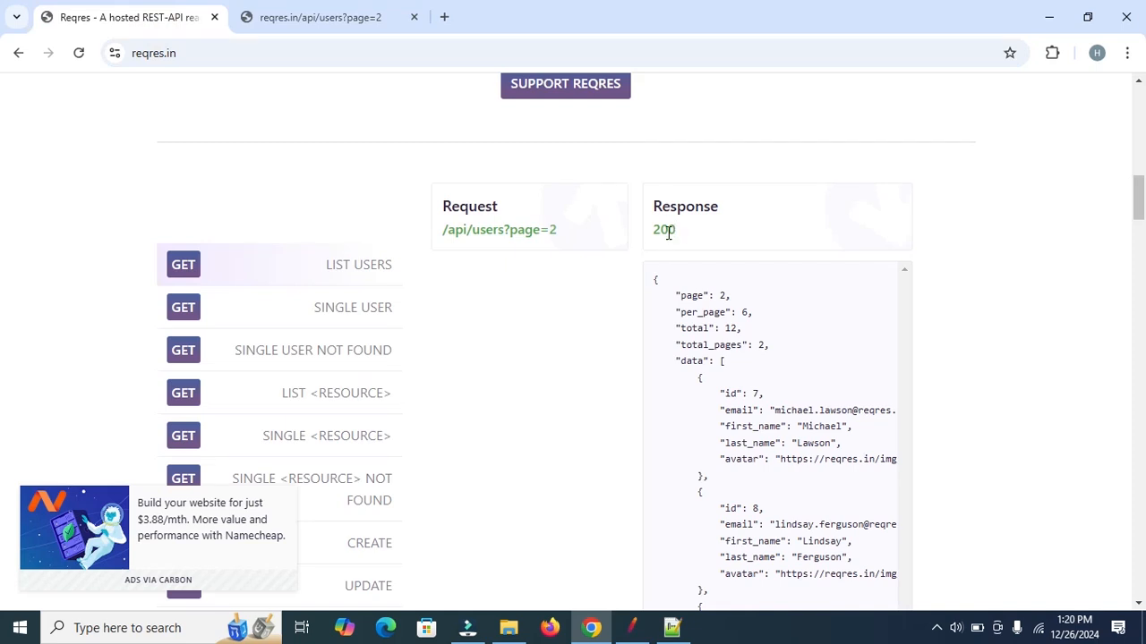
pyautogui.moveTo(681, 235); pyautogui.dragTo(650, 237)
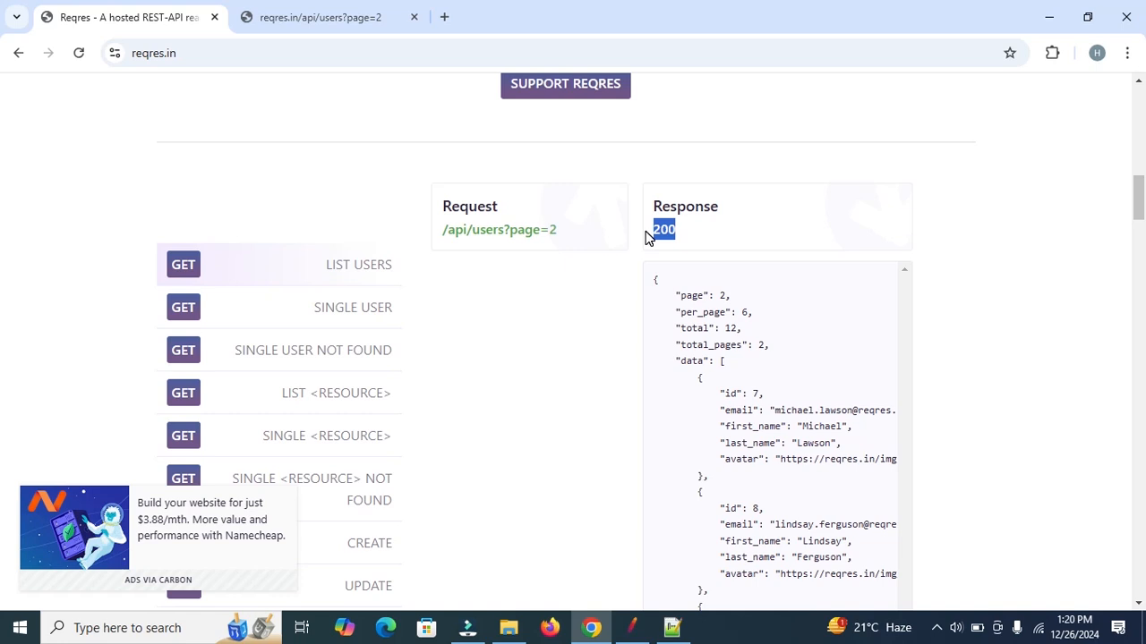
pyautogui.moveTo(652, 279); pyautogui.dragTo(806, 560)
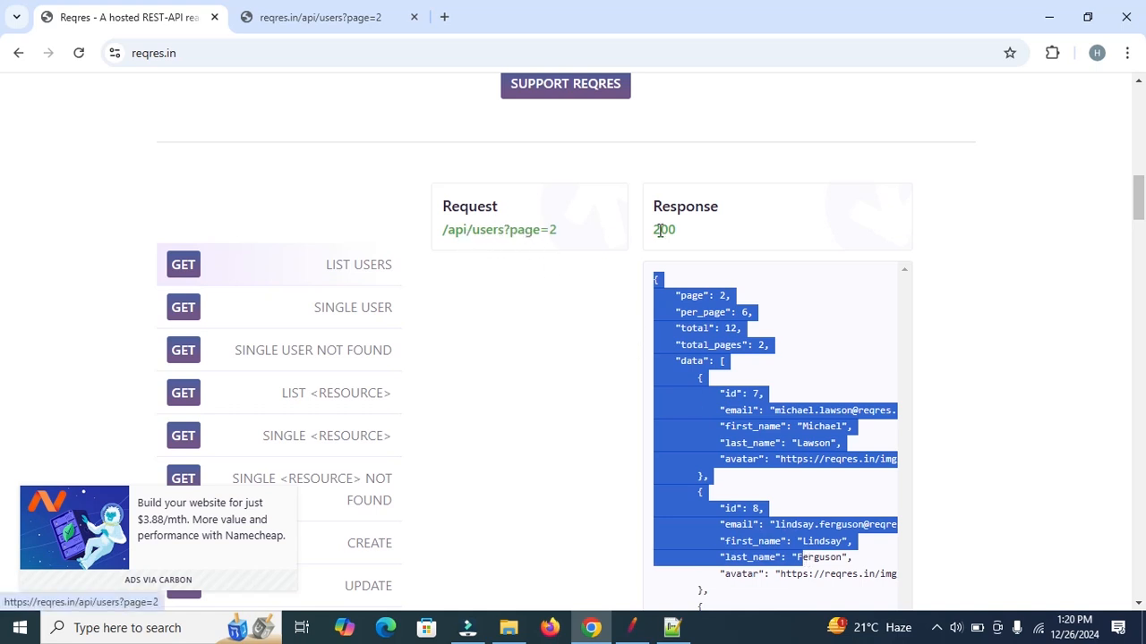
pyautogui.click(755, 305)
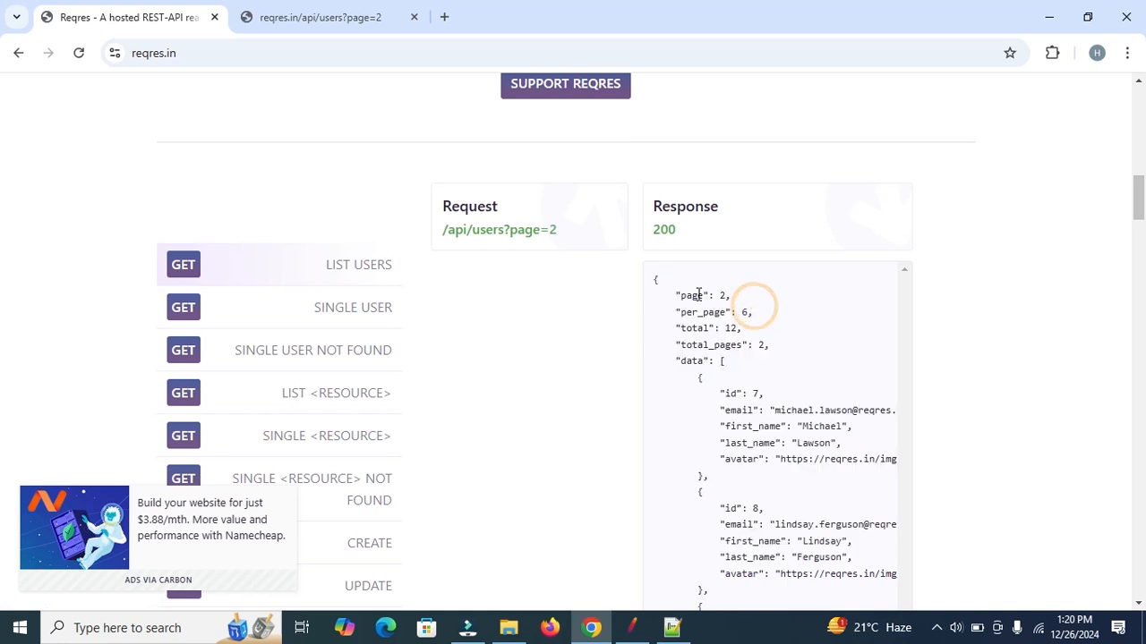
pyautogui.moveTo(653, 278); pyautogui.dragTo(795, 560)
pyautogui.click(632, 627)
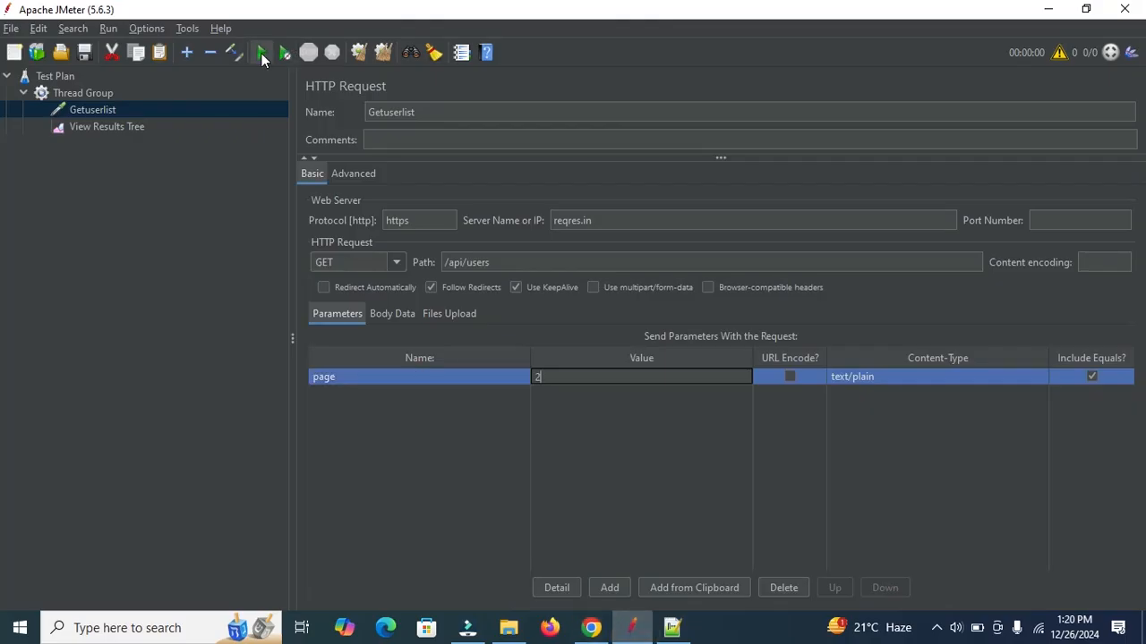
# Save the test plan as HTTP in the bin folder and run it
pyautogui.click(261, 53)
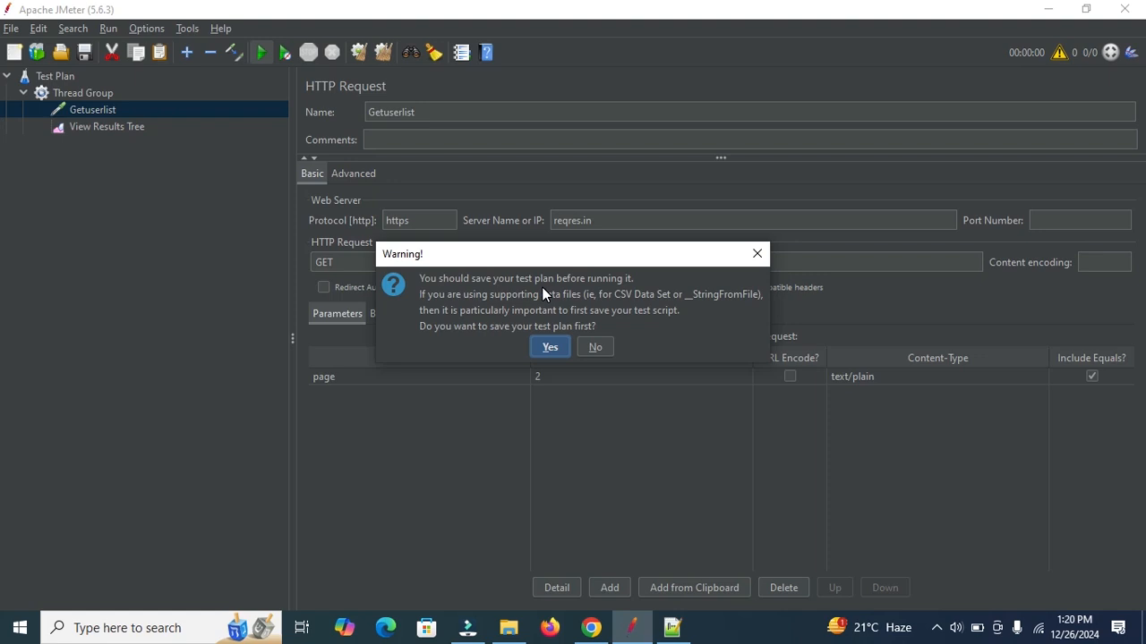
pyautogui.click(549, 347)
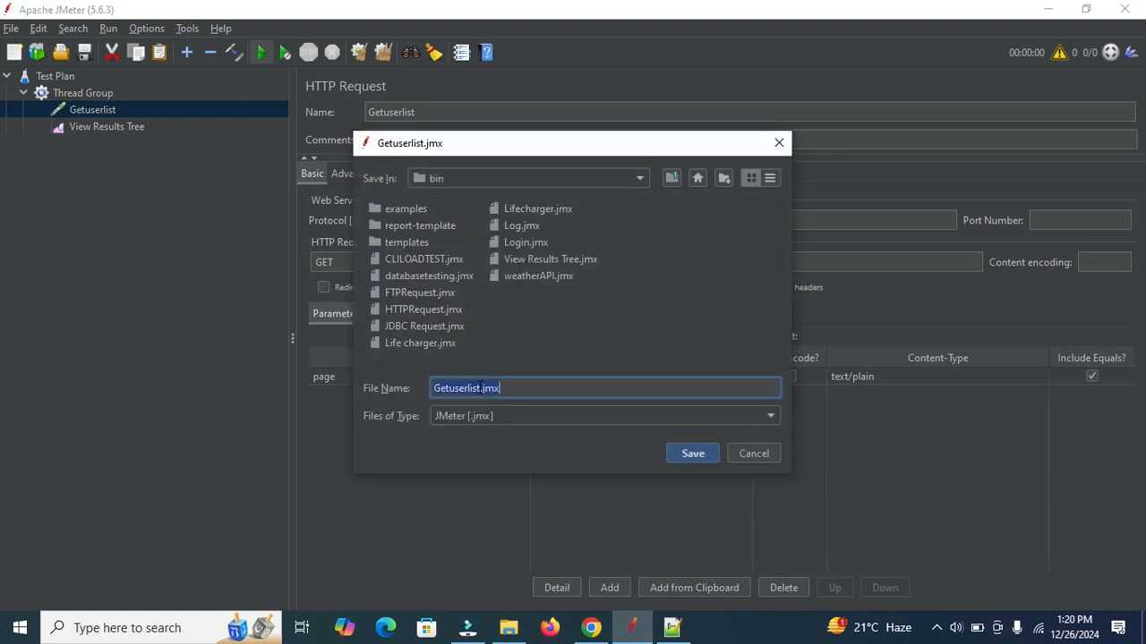
pyautogui.click(481, 387)
pyautogui.press('BackSpace')
pyautogui.press('BackSpace')
pyautogui.press('BackSpace')
pyautogui.press('BackSpace')
pyautogui.press('BackSpace')
pyautogui.press('BackSpace')
pyautogui.press('BackSpace')
pyautogui.press('BackSpace')
pyautogui.press('BackSpace')
pyautogui.press('BackSpace')
pyautogui.press('BackSpace')
pyautogui.write('HTTP')
pyautogui.click(691, 453)
pyautogui.hotkey('ctrl', 'r')
# Examine the Getuserlist sampler result, request body and response body in View Results Tree
pyautogui.click(109, 126)
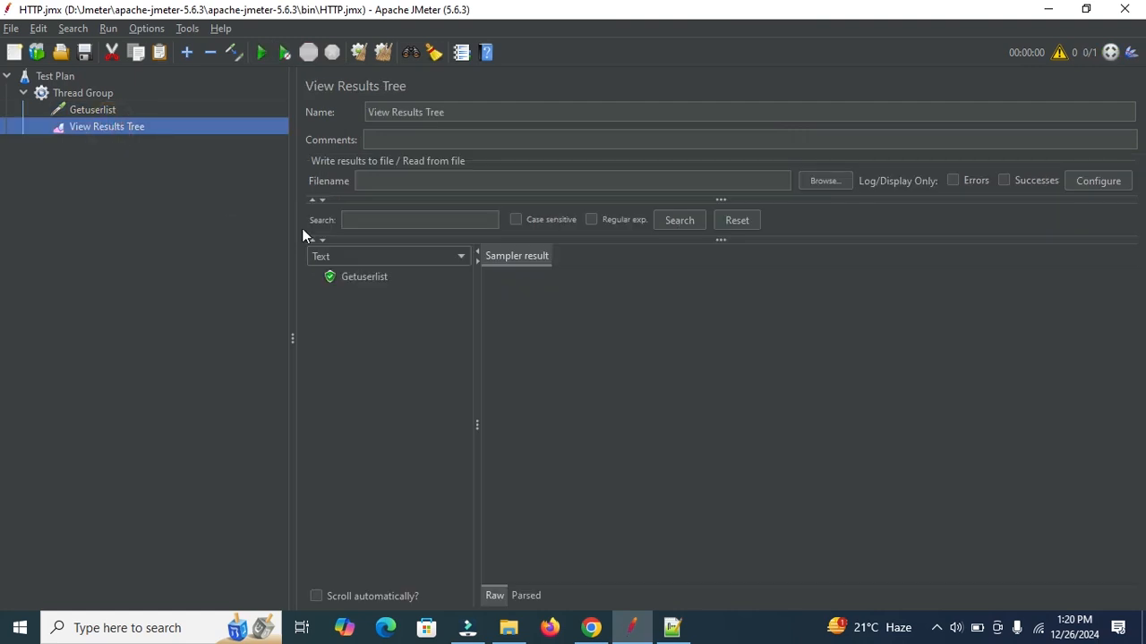
pyautogui.click(372, 277)
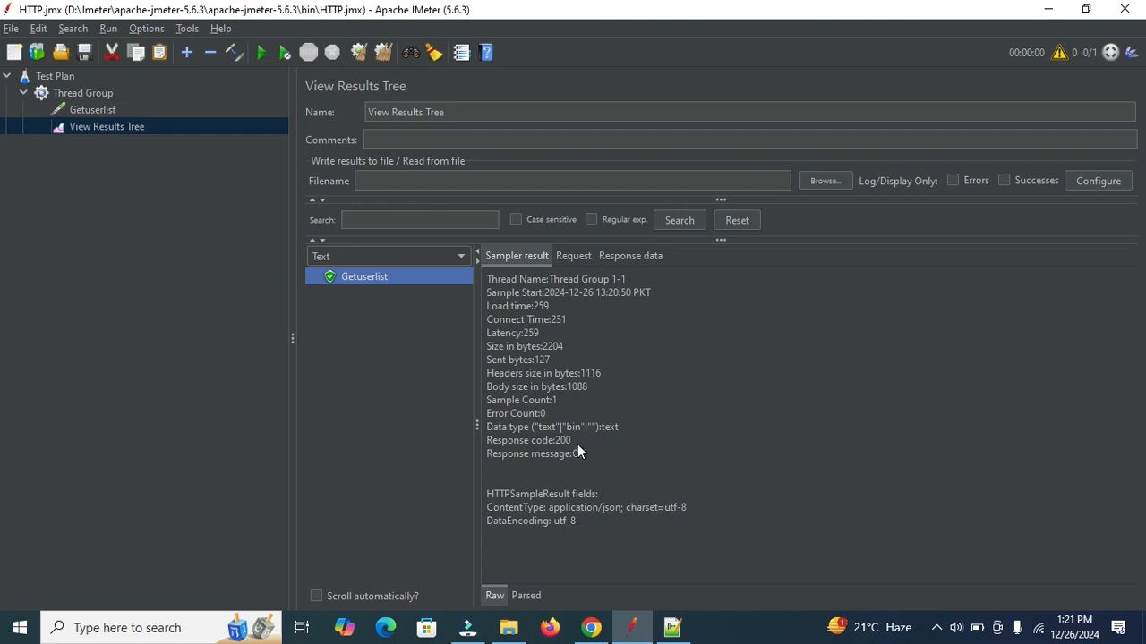
pyautogui.click(576, 258)
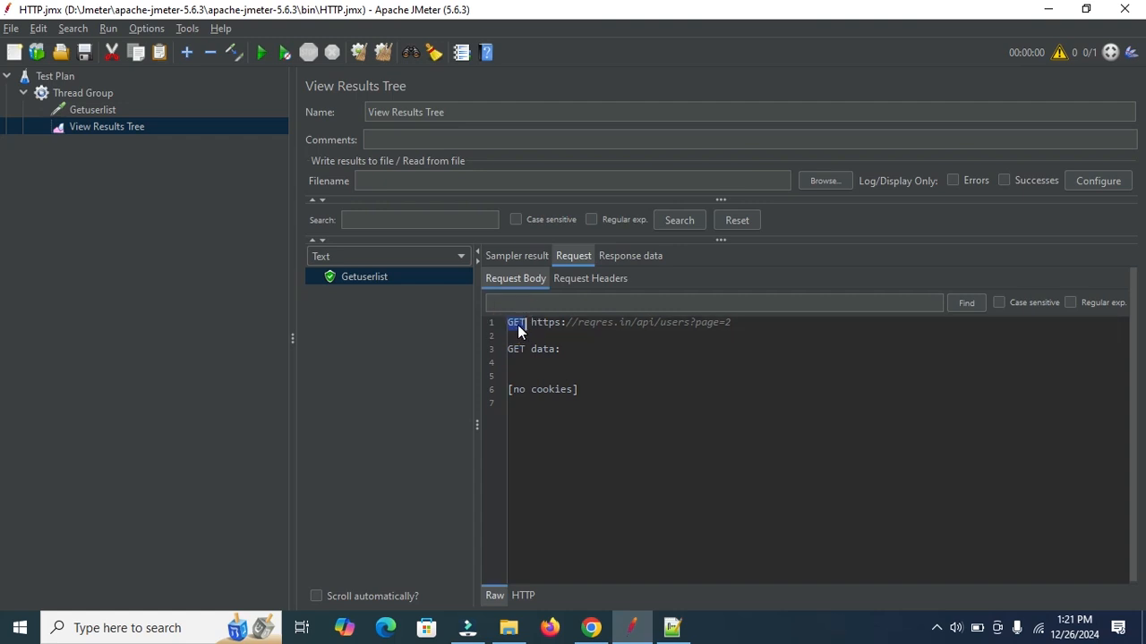
pyautogui.doubleClick(555, 324)
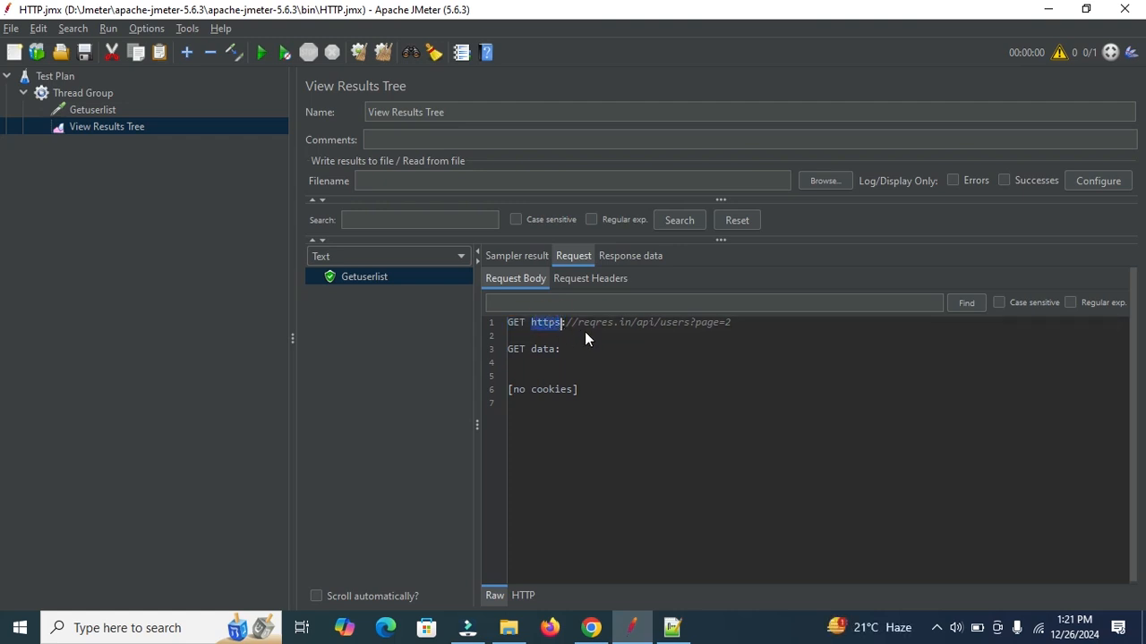
pyautogui.moveTo(580, 324); pyautogui.dragTo(662, 330)
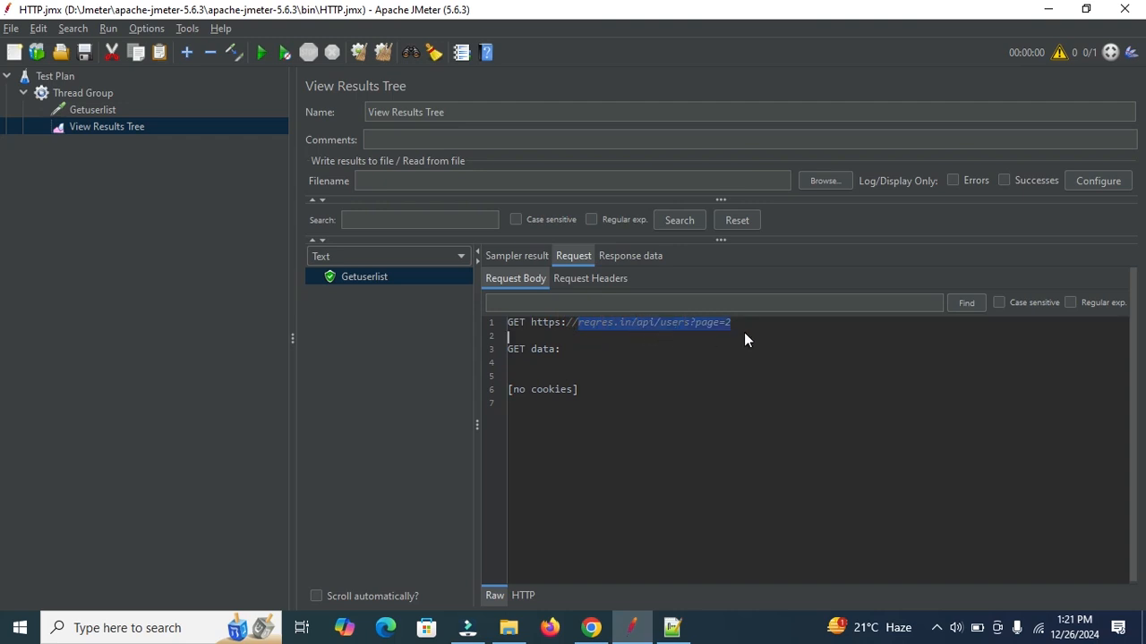
pyautogui.click(643, 254)
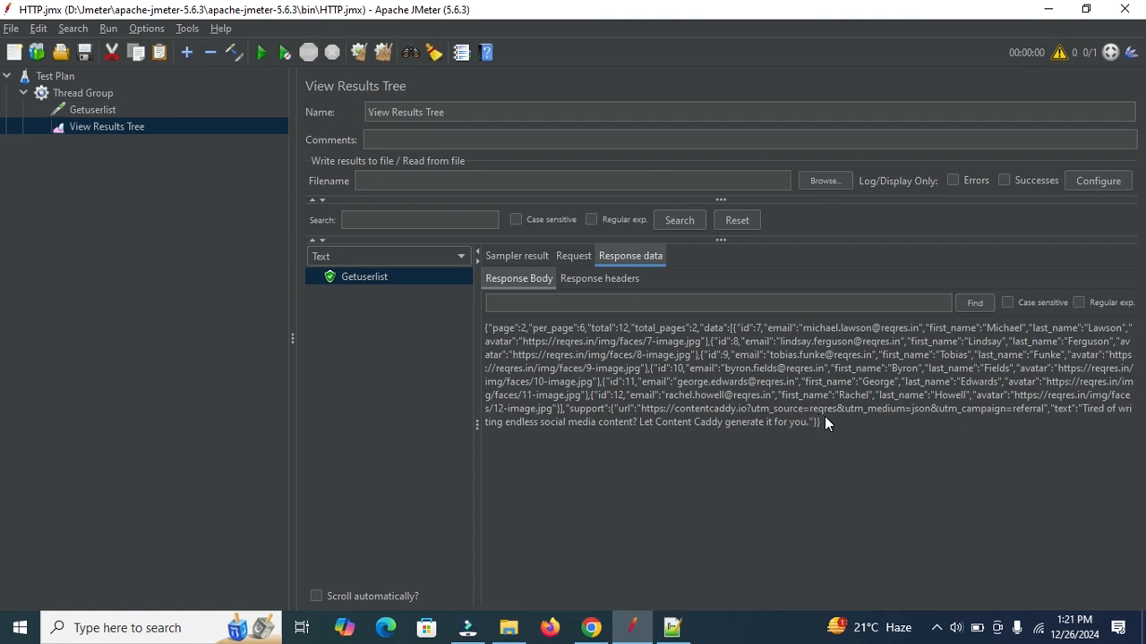
pyautogui.click(489, 327)
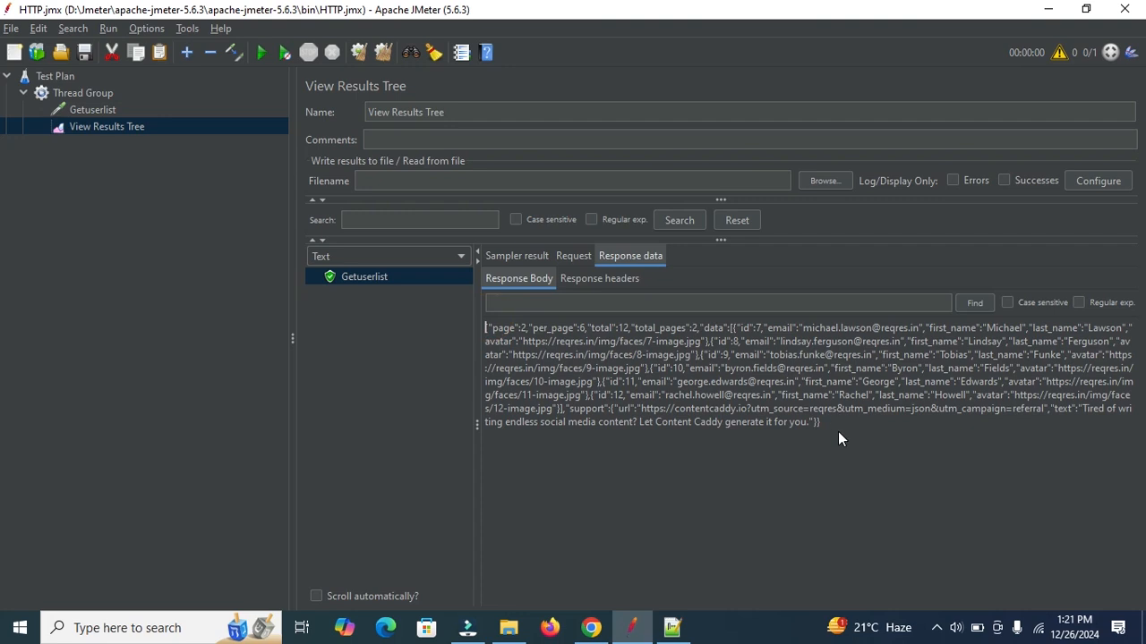
pyautogui.click(525, 306)
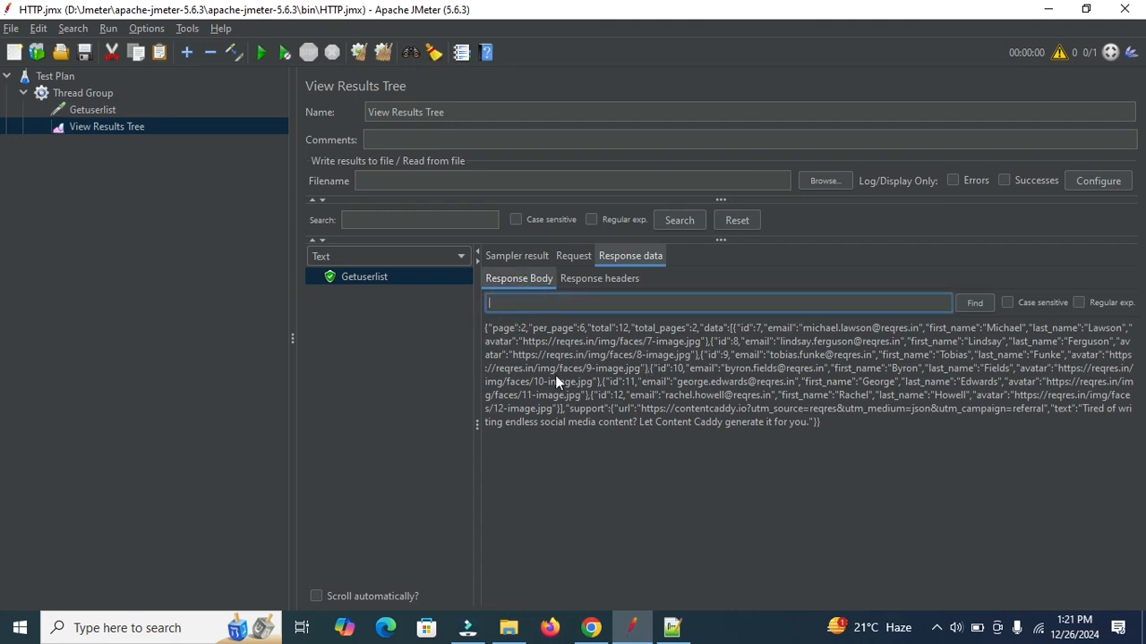
pyautogui.click(573, 303)
# Switch to the Notepad++ notes and correct "erver" to "server" in the post method description
pyautogui.click(672, 627)
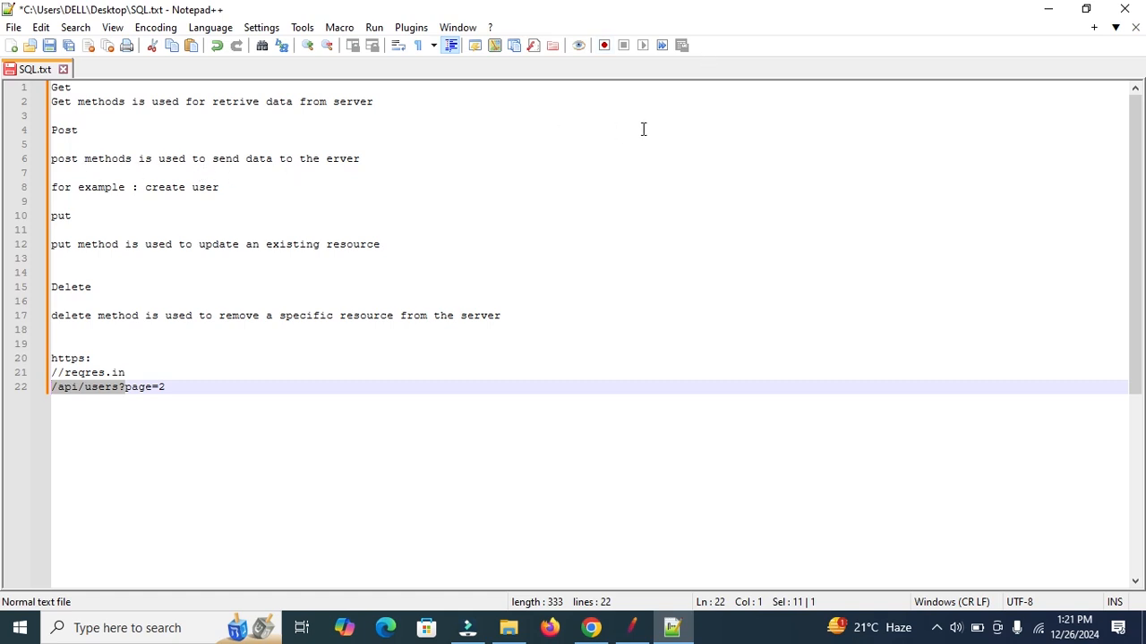
pyautogui.click(326, 158)
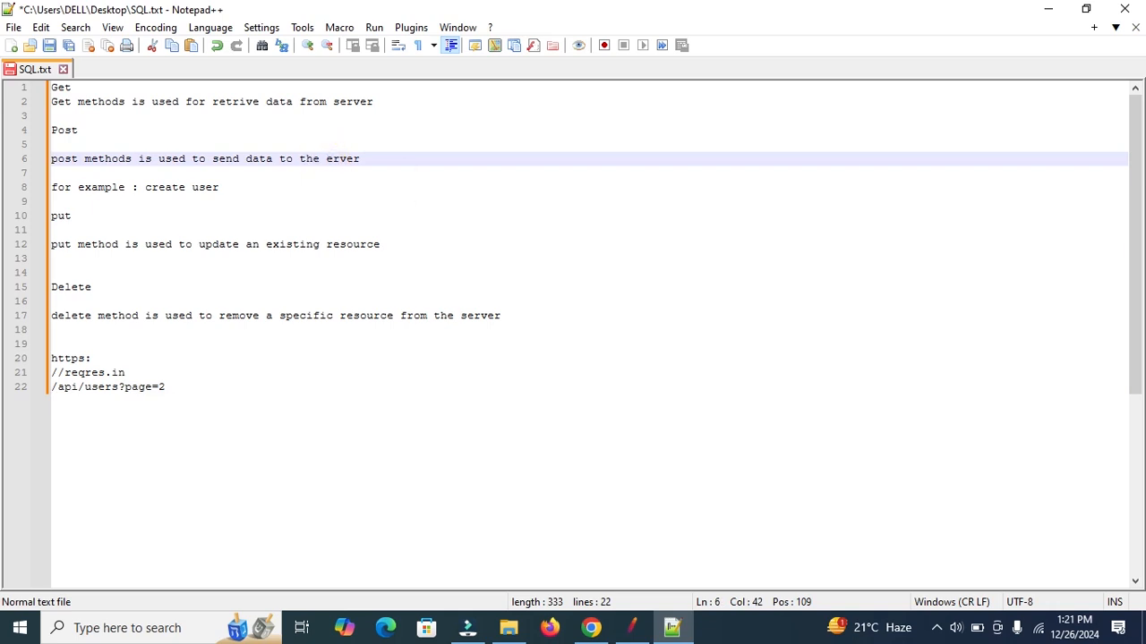
pyautogui.write('s')
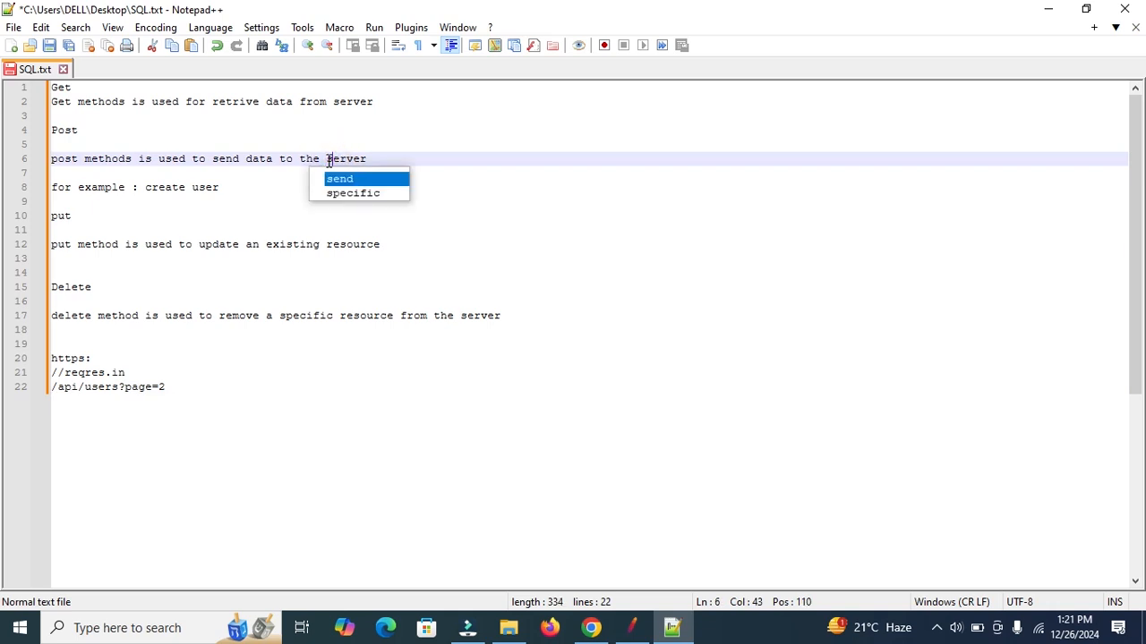
pyautogui.click(1043, 9)
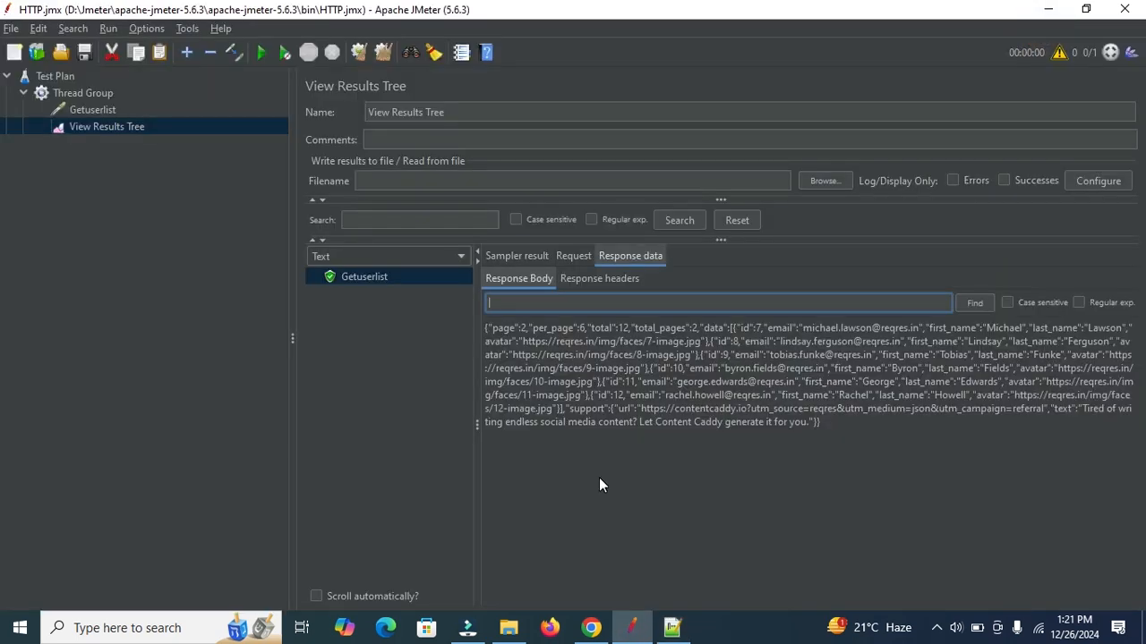
# Switch to Chrome and display the request and response of the POST CREATE example on reqres.in
pyautogui.click(591, 627)
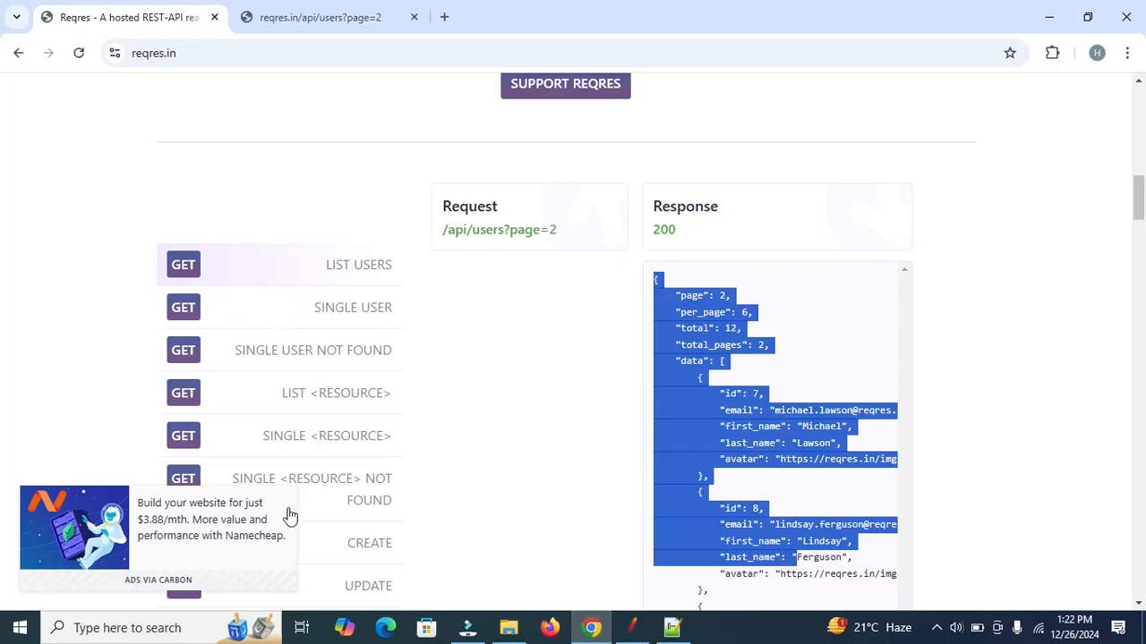
pyautogui.moveTo(1142, 202); pyautogui.dragTo(1143, 221)
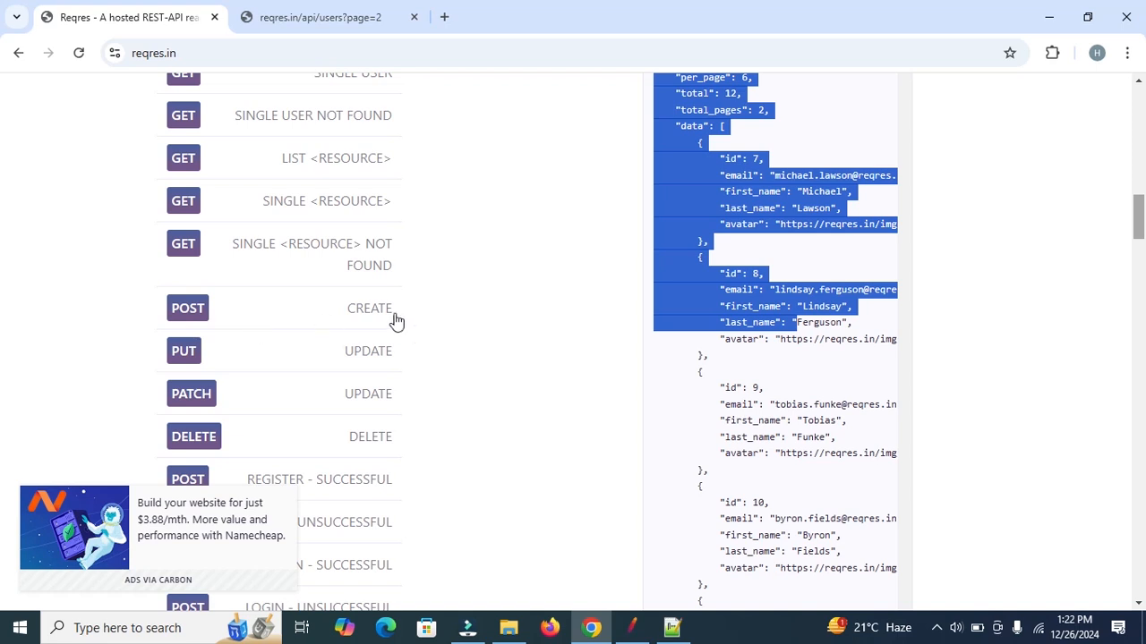
pyautogui.click(366, 318)
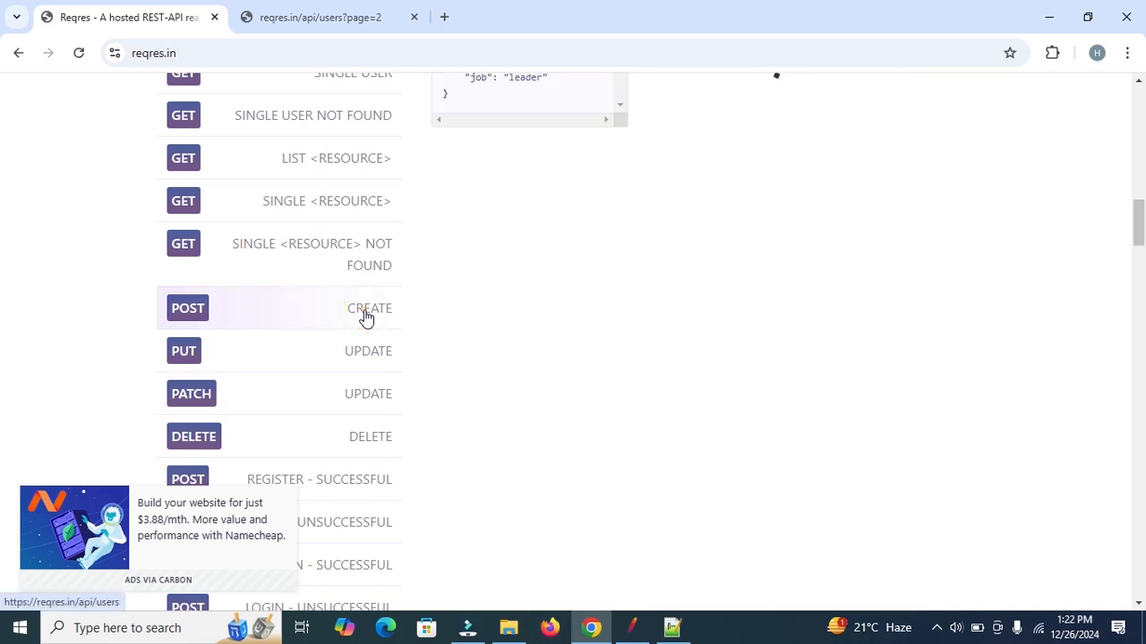
pyautogui.moveTo(1144, 225); pyautogui.dragTo(1144, 207)
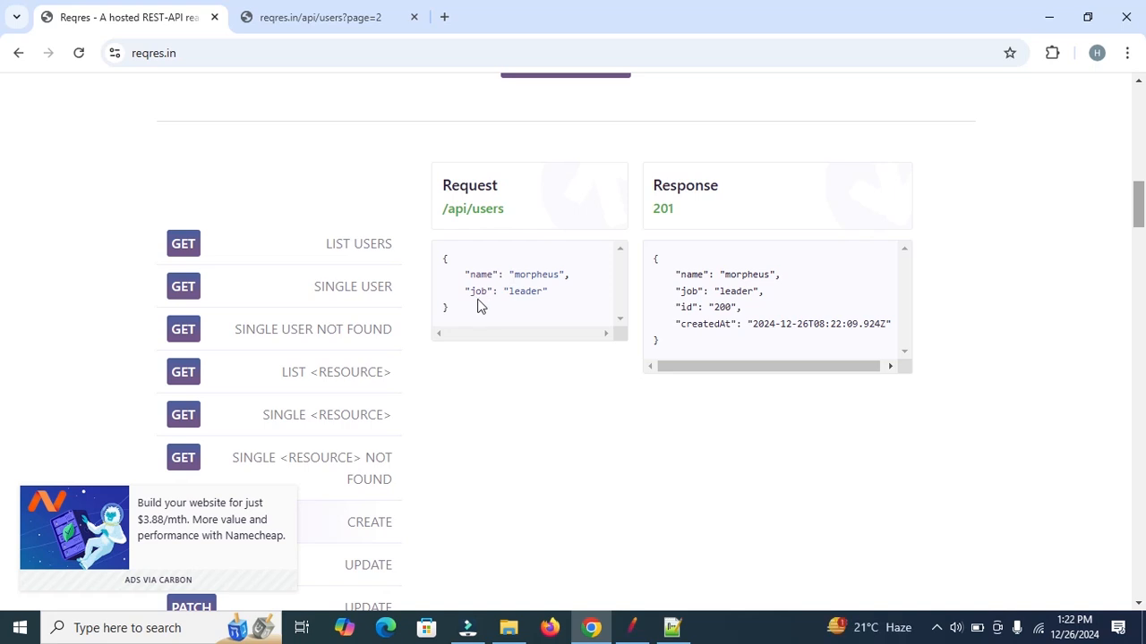
# Open the CREATE example's /api/users link in a new browser tab and close the old users?page=2 tab
pyautogui.rightClick(483, 205)
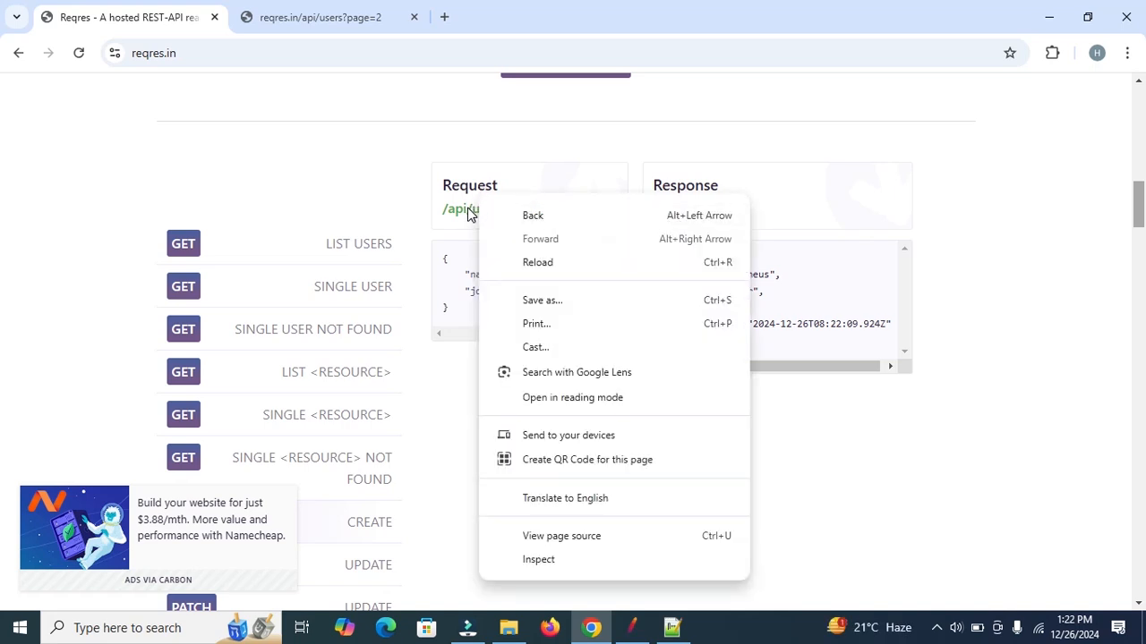
pyautogui.click(469, 213)
pyautogui.rightClick(468, 215)
pyautogui.click(529, 231)
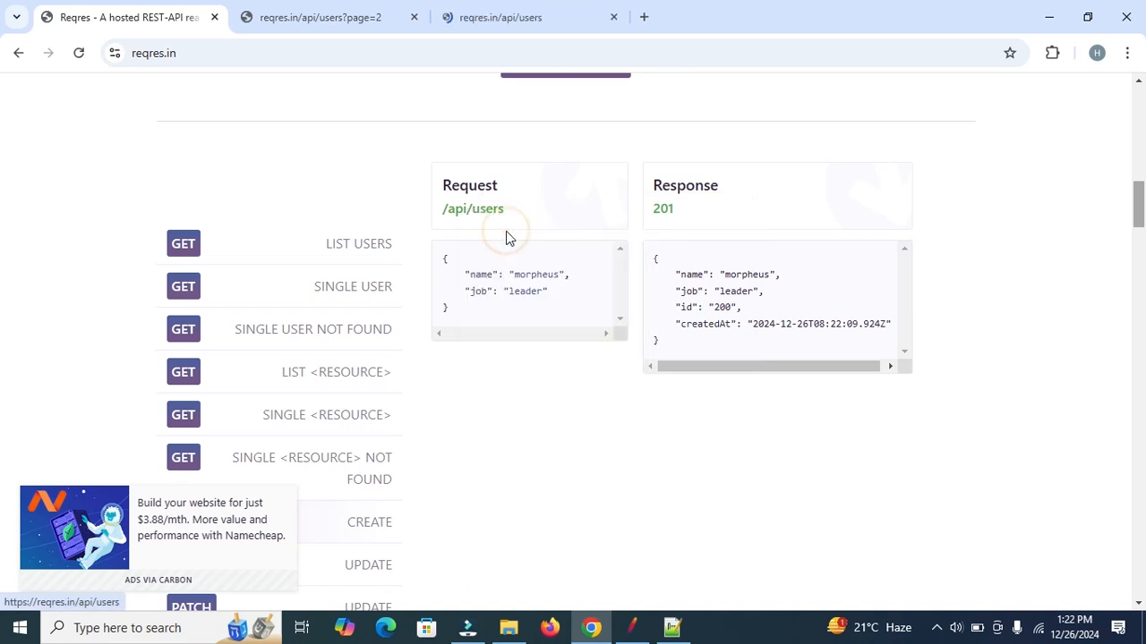
pyautogui.click(507, 16)
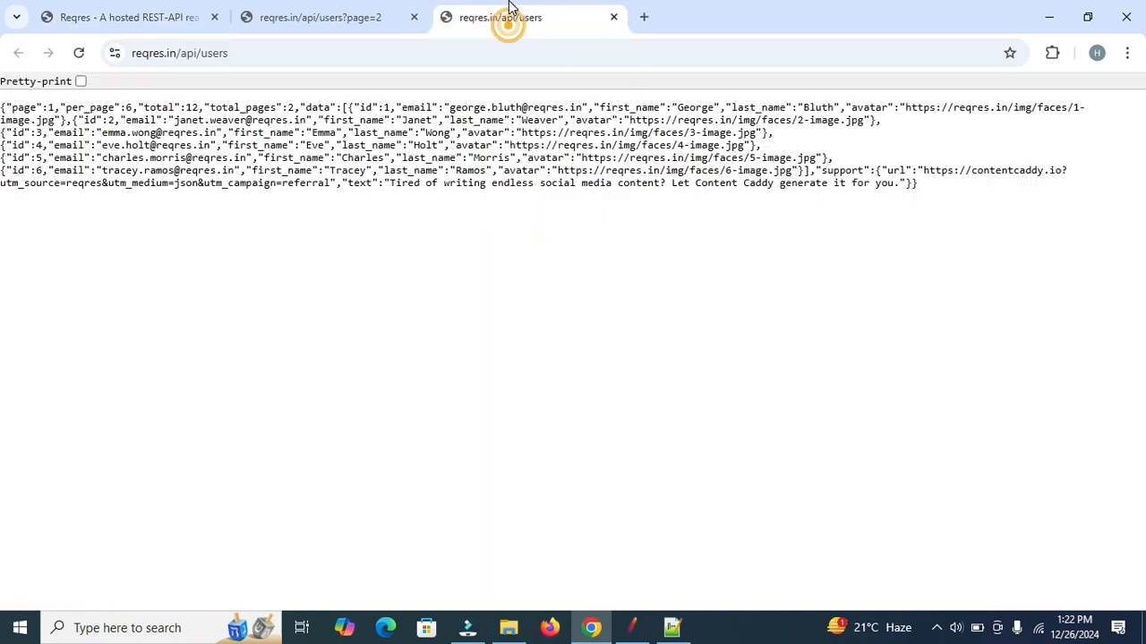
pyautogui.click(415, 18)
pyautogui.click(166, 17)
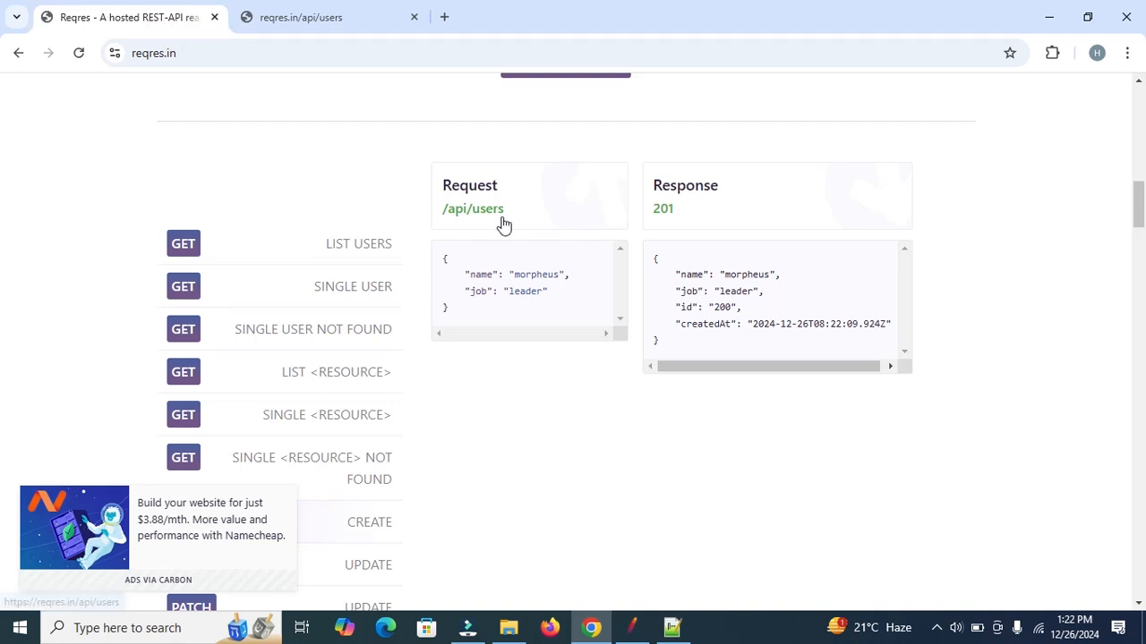
# Copy the full address of the reqres.in/api/users page
pyautogui.click(353, 16)
pyautogui.click(259, 56)
pyautogui.hotkey('ctrl', 'c')
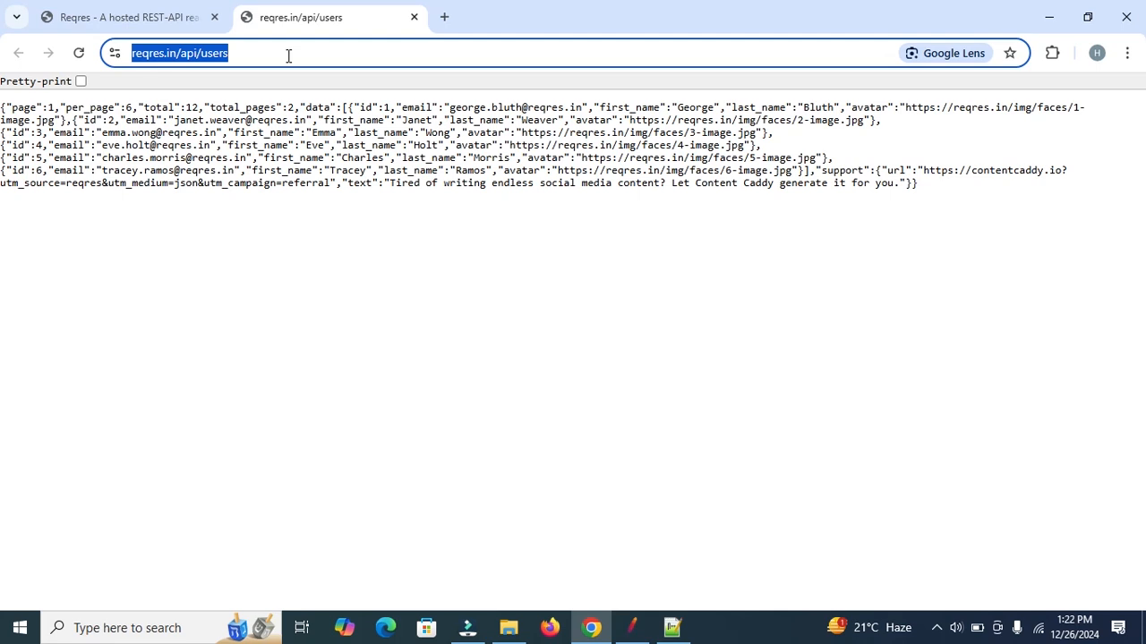
# Review the expected response code and body of the CREATE example on reqres.in
pyautogui.click(166, 16)
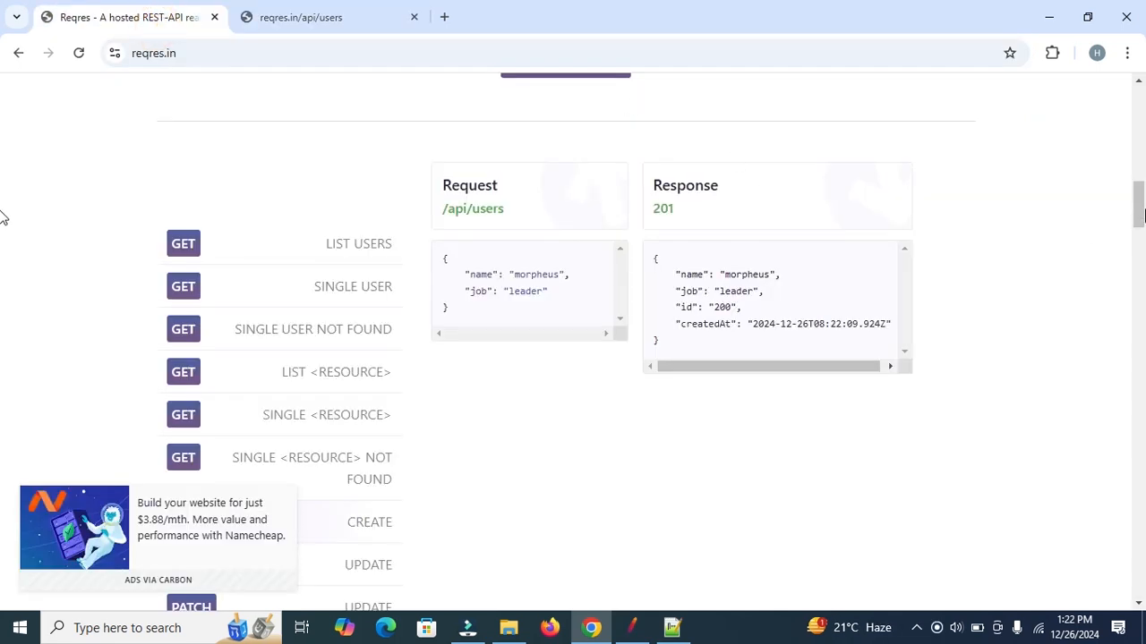
pyautogui.scroll(1, 2, 208)
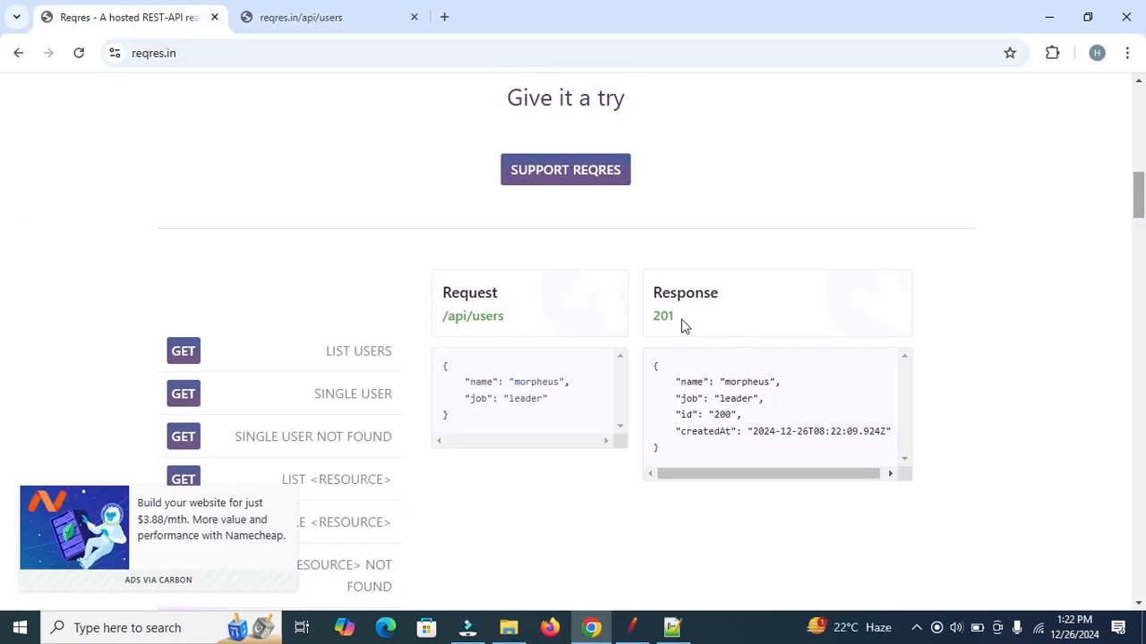
pyautogui.moveTo(674, 318); pyautogui.dragTo(639, 318)
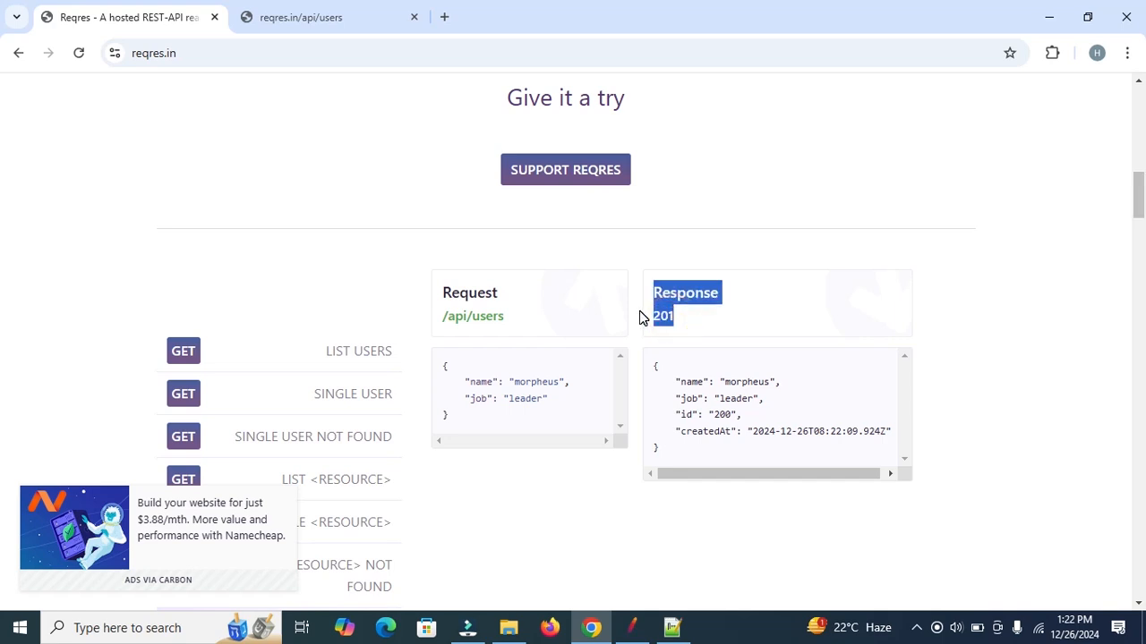
pyautogui.click(678, 450)
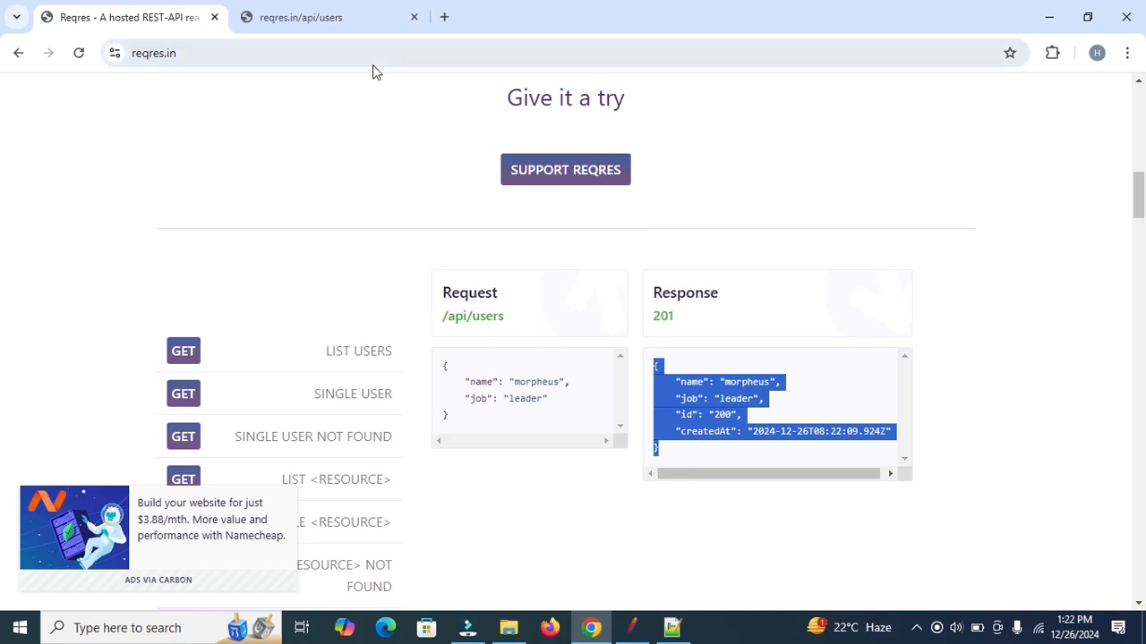
pyautogui.click(347, 16)
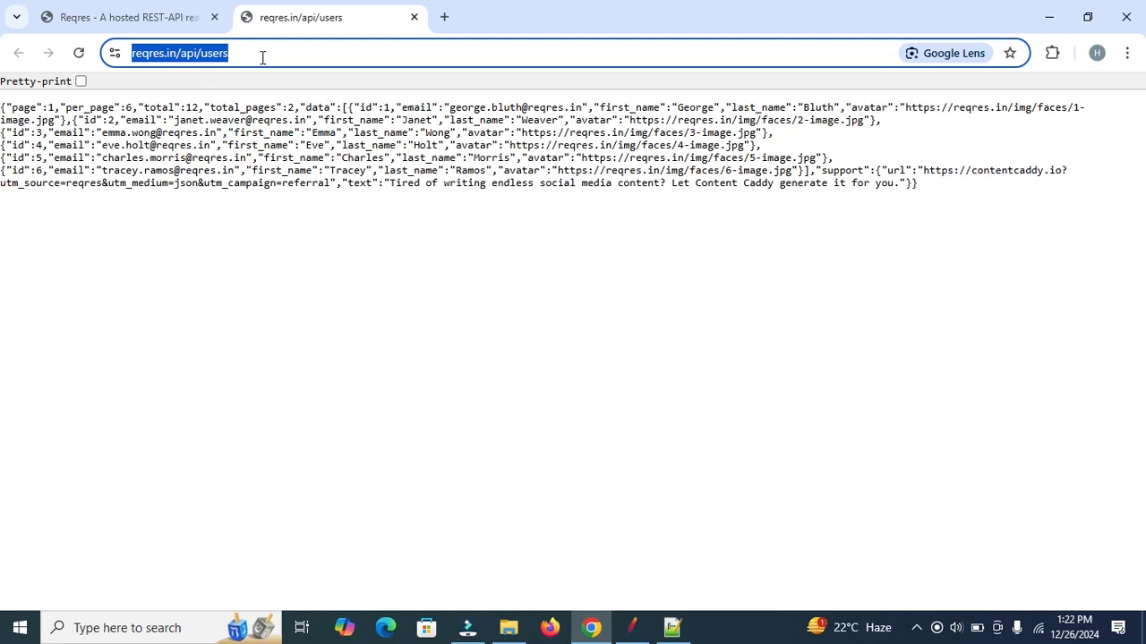
pyautogui.click(672, 628)
pyautogui.click(352, 433)
pyautogui.press('Return')
pyautogui.press('Return')
pyautogui.press('Return')
pyautogui.hotkey('ctrl', 'v')
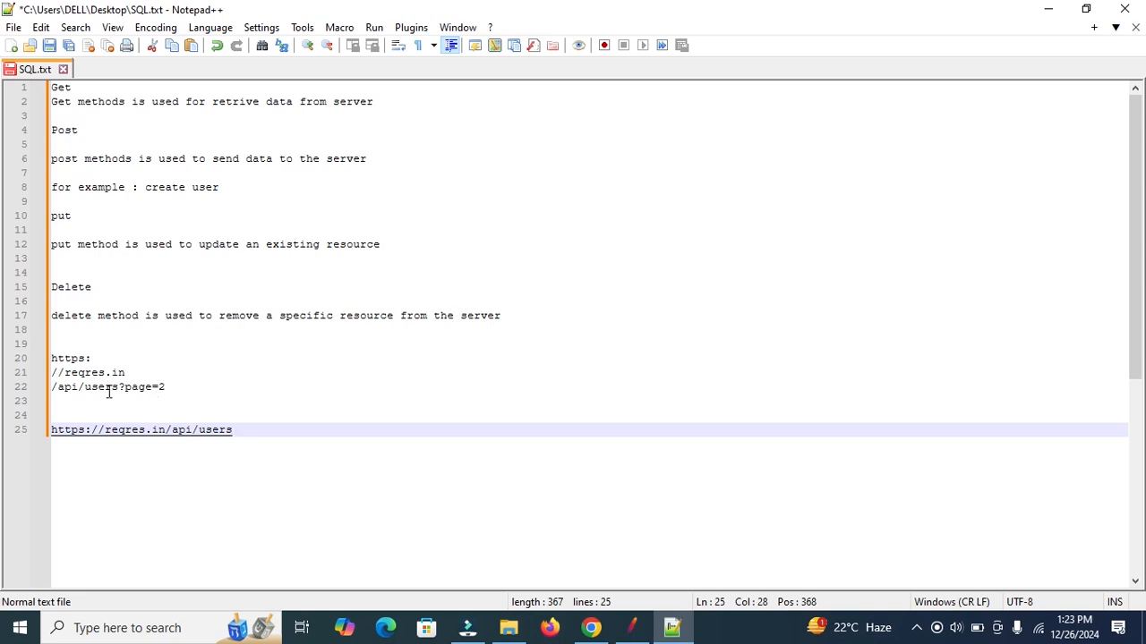
# Switch to JMeter and add a new HTTP Request sampler to the Thread Group
pyautogui.click(632, 628)
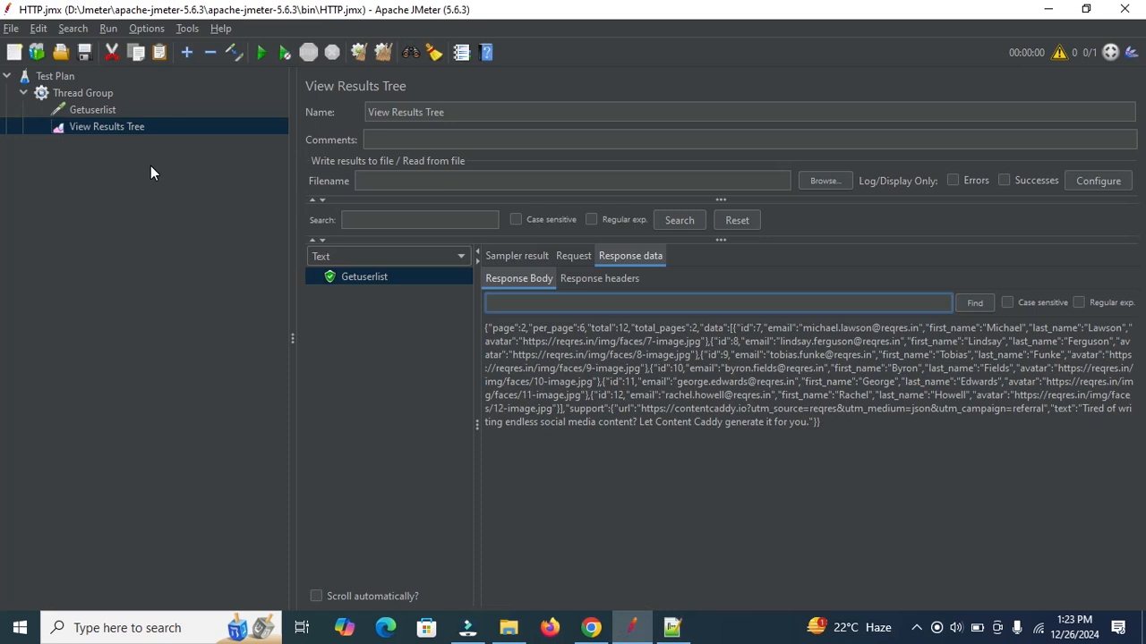
pyautogui.click(72, 90)
pyautogui.rightClick(73, 91)
pyautogui.moveTo(114, 101)
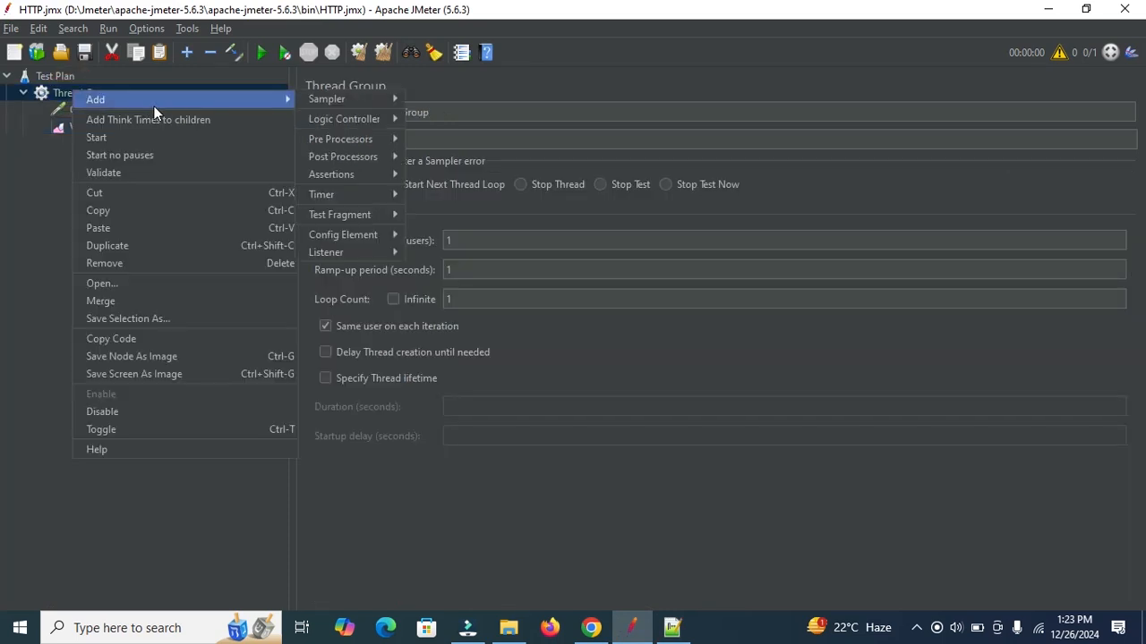
pyautogui.moveTo(340, 100)
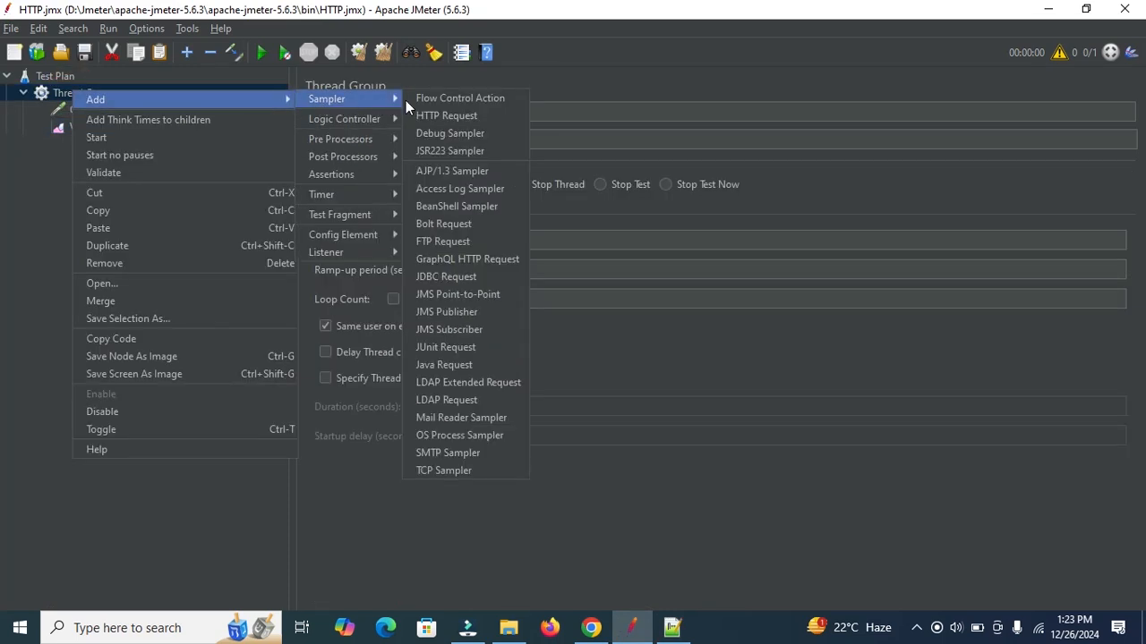
pyautogui.click(434, 117)
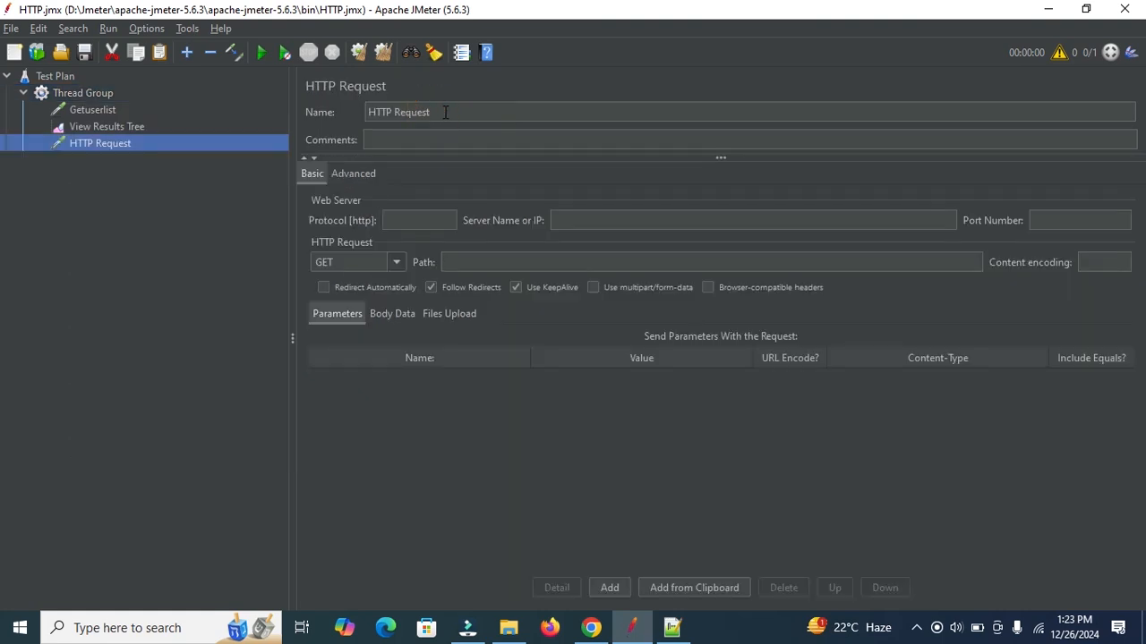
# Rename the new HTTP Request sampler as CreateUser
pyautogui.click(443, 112)
pyautogui.moveTo(443, 112); pyautogui.dragTo(357, 111)
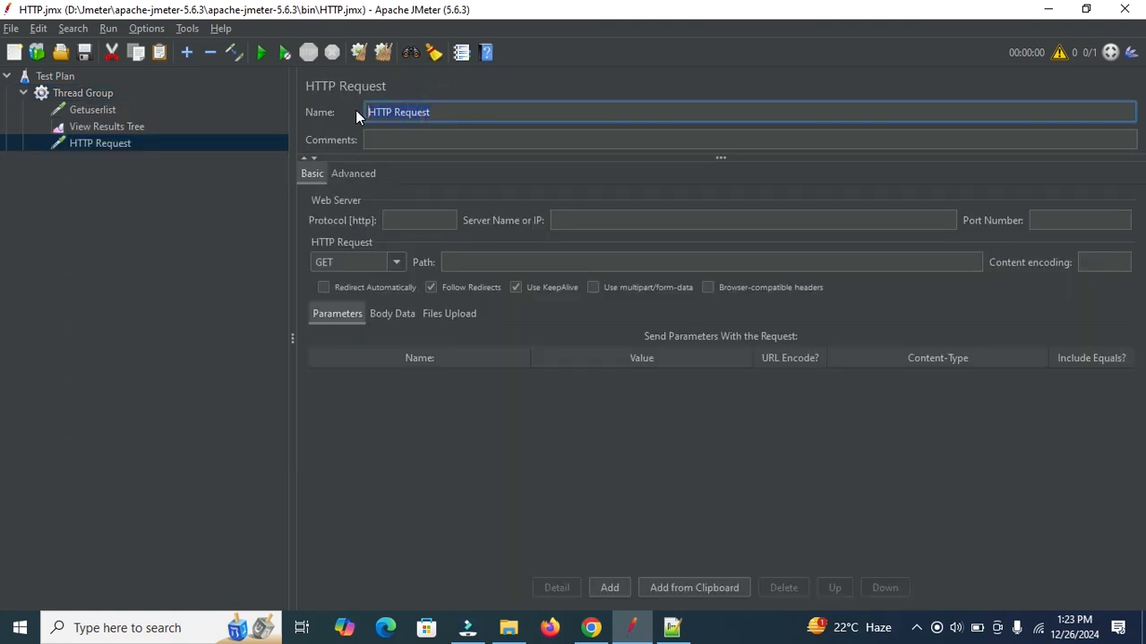
pyautogui.write('Po')
pyautogui.write('CreateUs')
pyautogui.write('er')
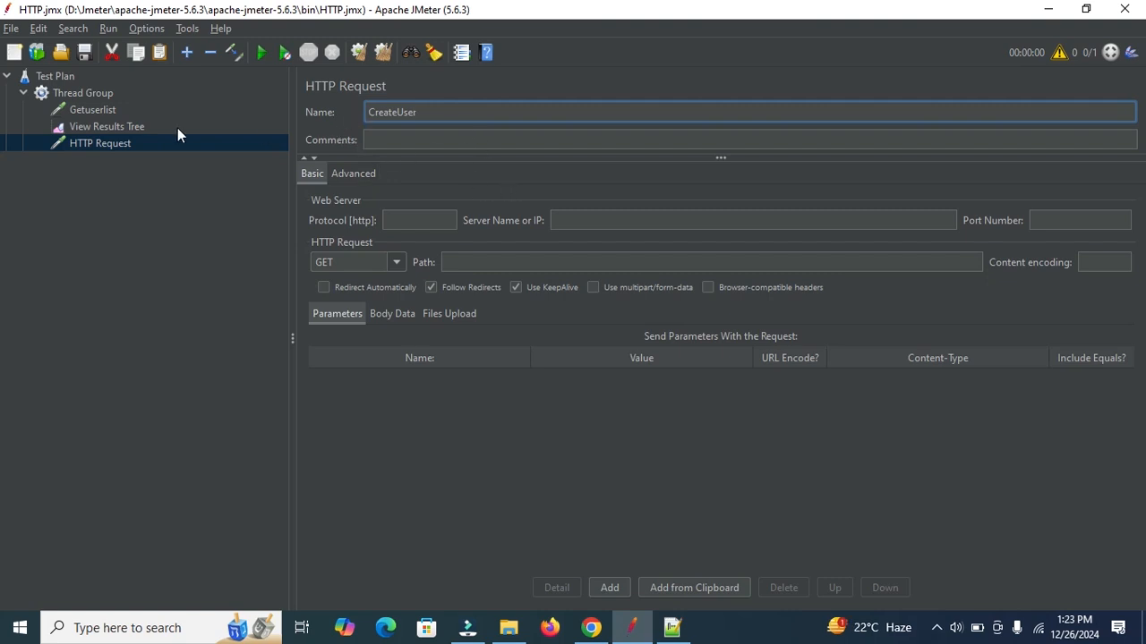
# Set the protocol of the CreateUser request to https
pyautogui.click(124, 127)
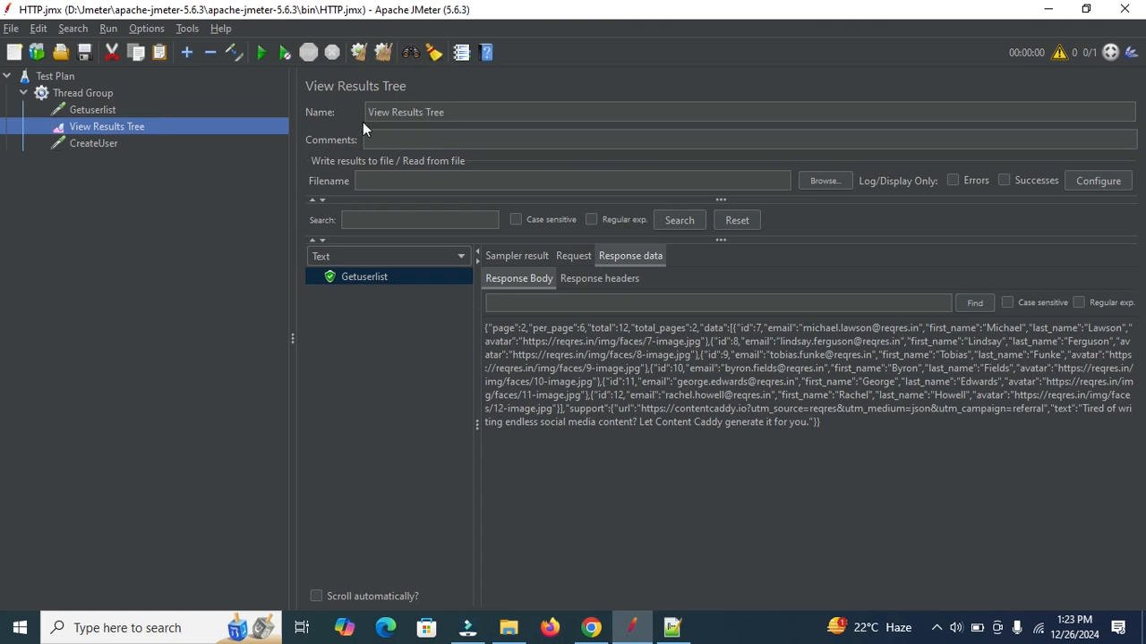
pyautogui.click(102, 108)
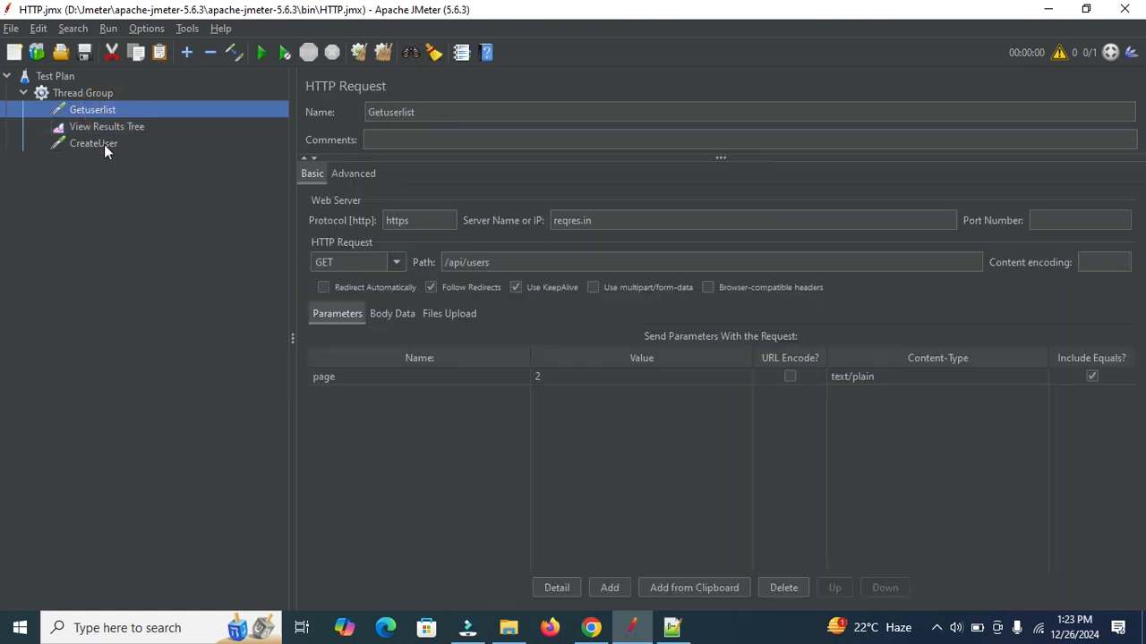
pyautogui.click(101, 144)
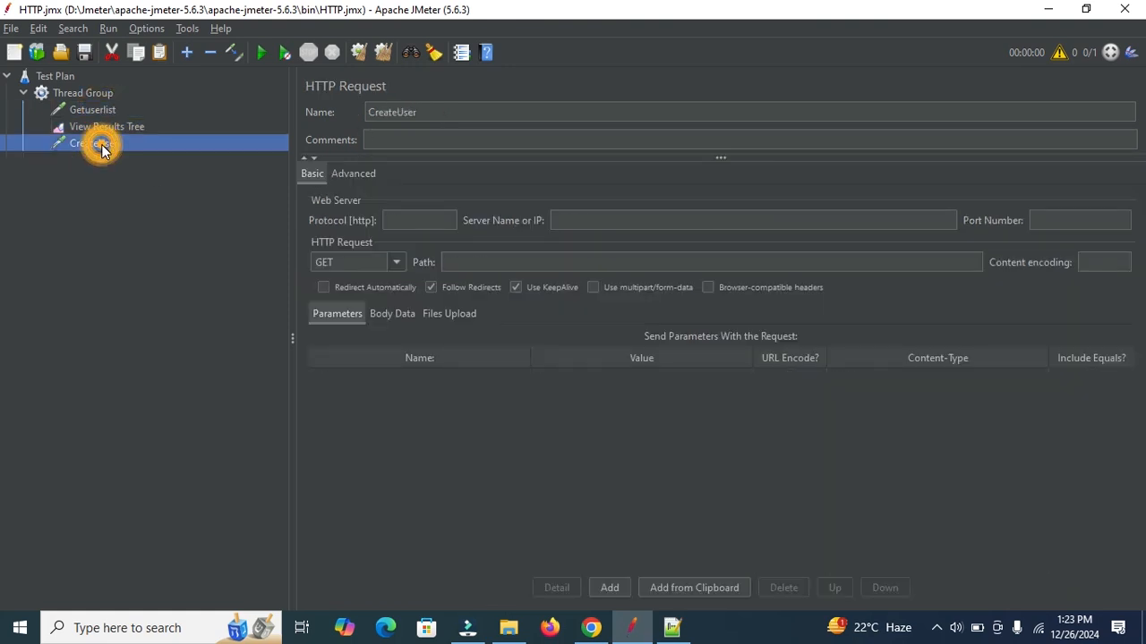
pyautogui.click(410, 225)
pyautogui.write('https')
pyautogui.press('Tab')
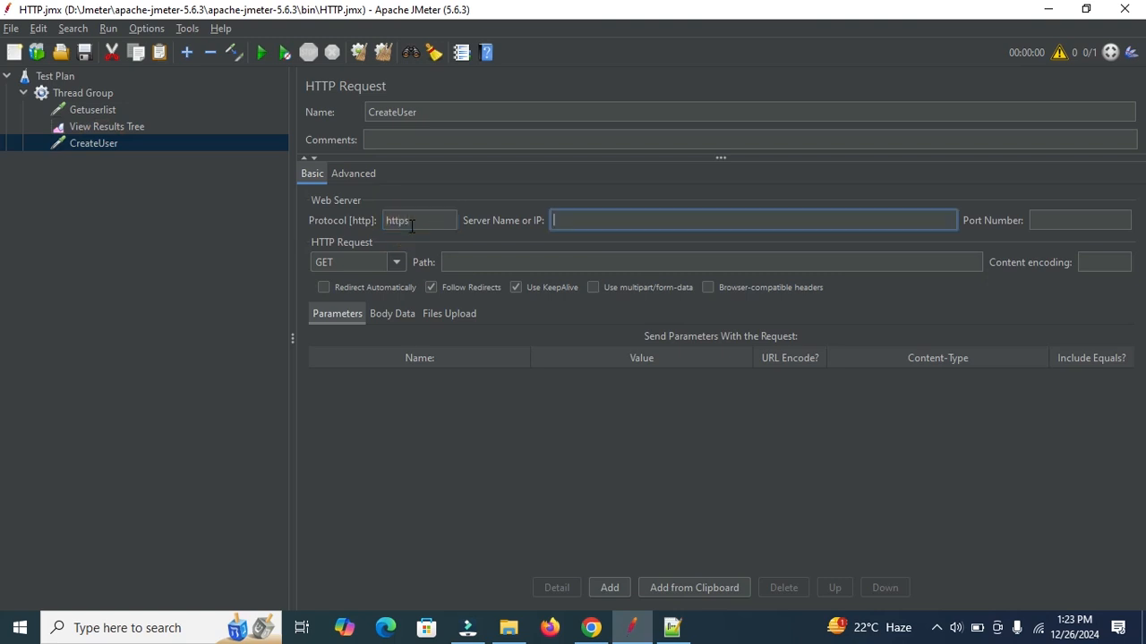
# Copy the server name reqres.in from the Getuserlist request into the server name of CreateUser
pyautogui.click(91, 111)
pyautogui.tripleClick(637, 220)
pyautogui.hotkey('ctrl', 'c')
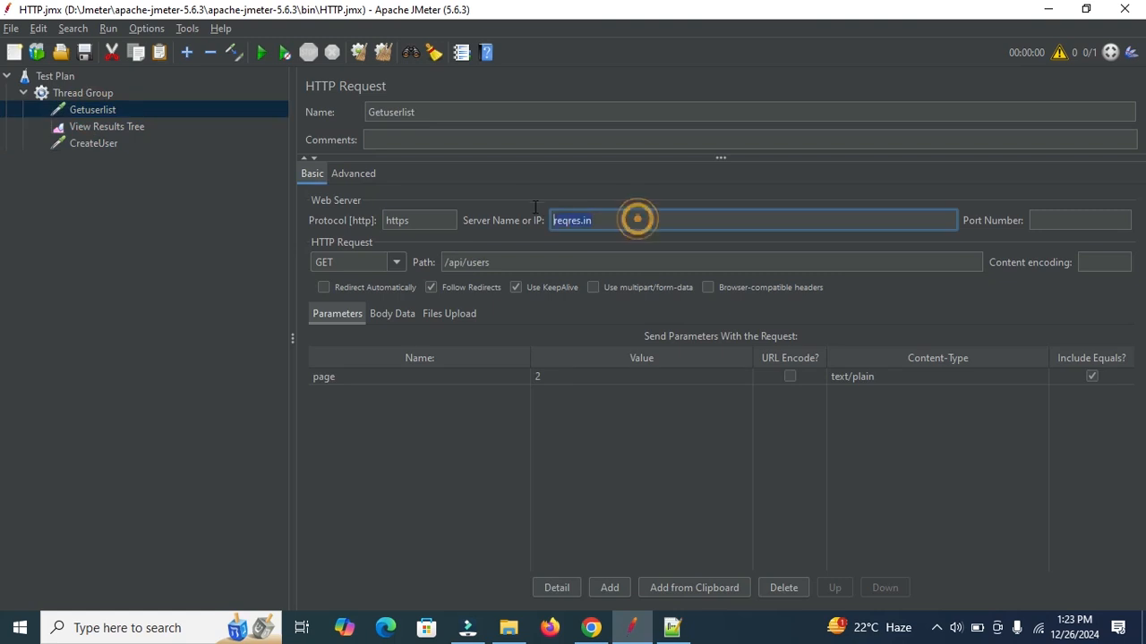
pyautogui.click(102, 141)
pyautogui.click(602, 214)
pyautogui.hotkey('ctrl', 'v')
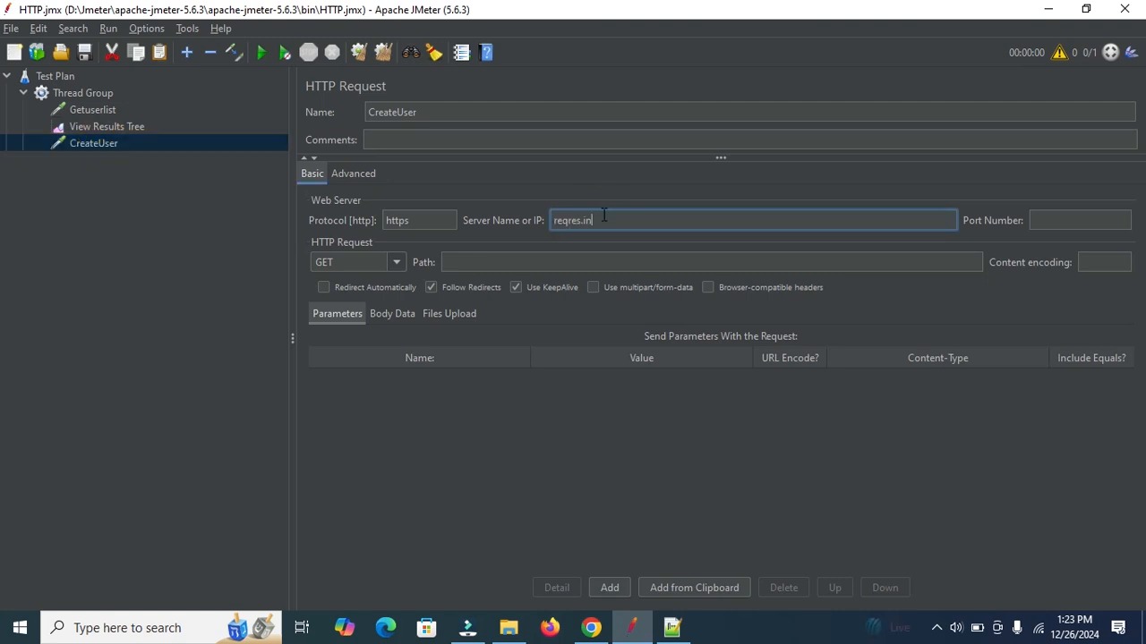
# Copy the path /api/users from the Getuserlist request into the path of CreateUser
pyautogui.click(85, 110)
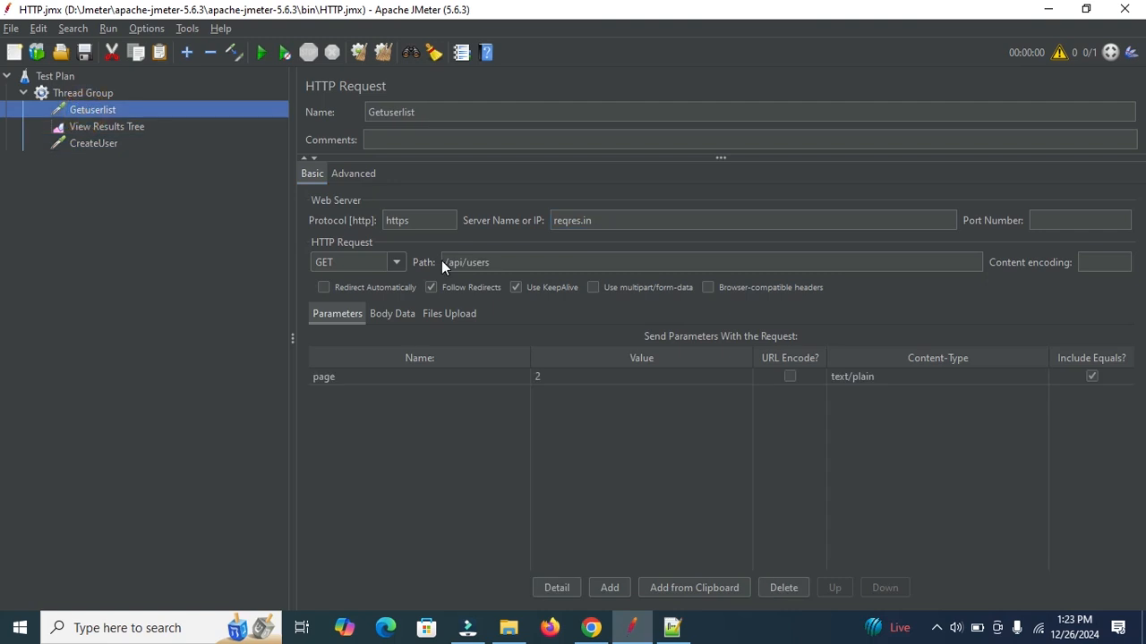
pyautogui.moveTo(518, 264); pyautogui.dragTo(415, 247)
pyautogui.hotkey('ctrl', 'c')
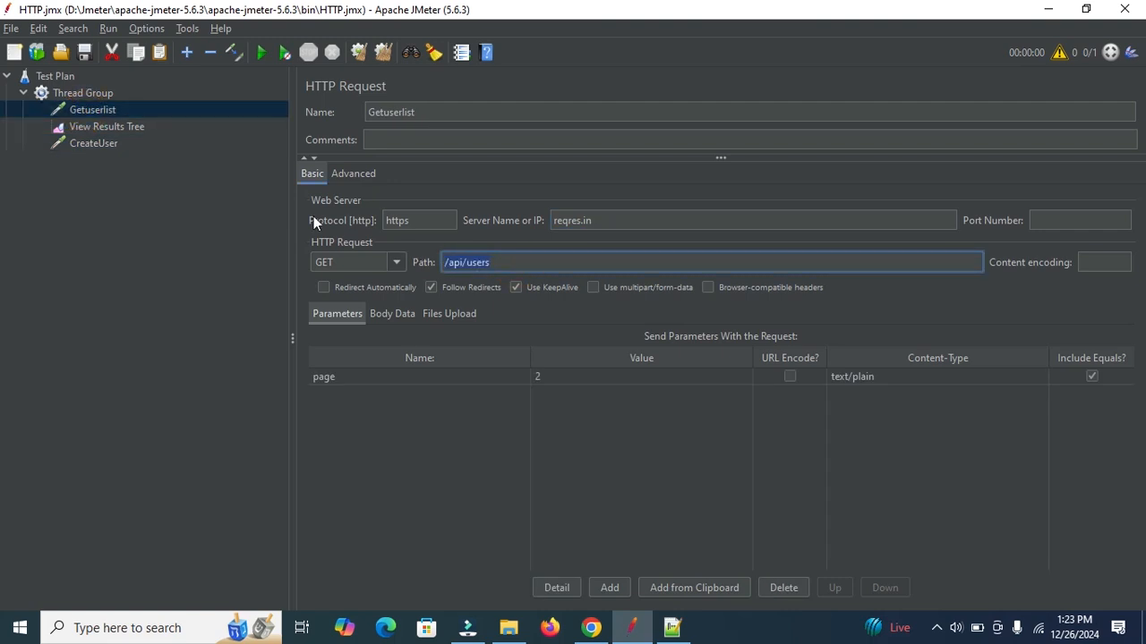
pyautogui.click(103, 141)
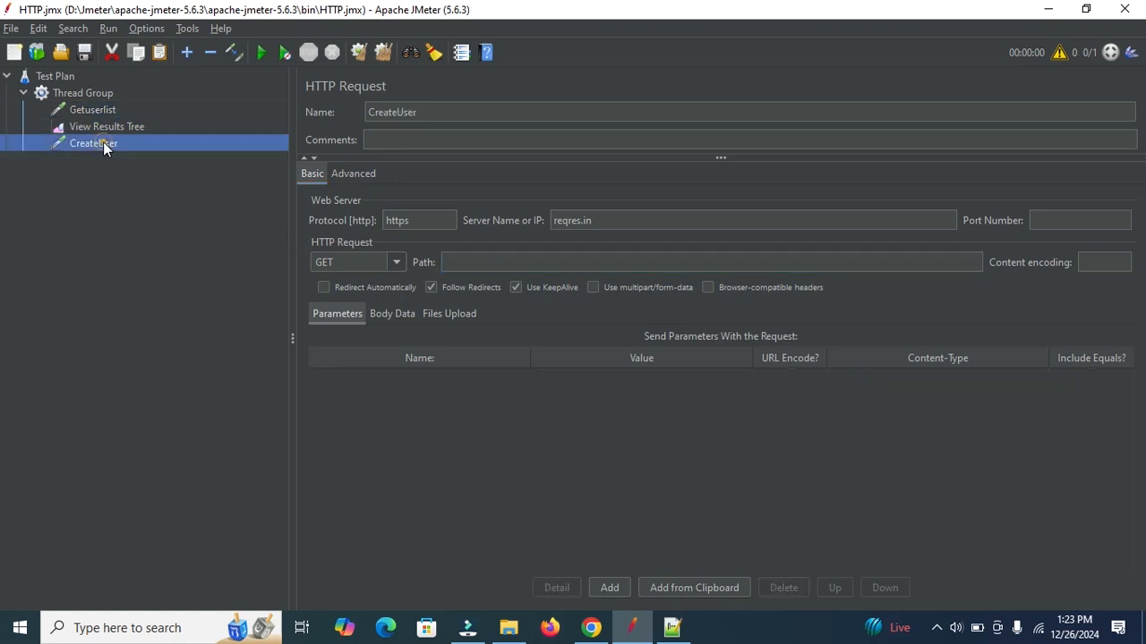
pyautogui.click(468, 261)
pyautogui.hotkey('ctrl', 'v')
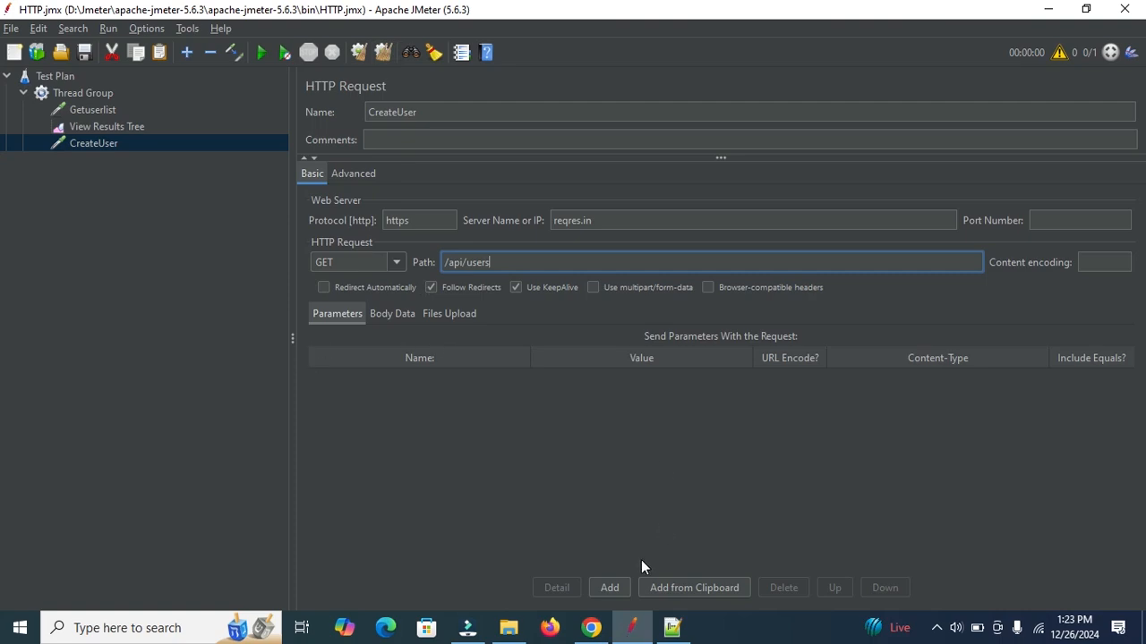
# Select the JSON request body of the CREATE example on reqres.in, and open the body data of CreateUser in JMeter
pyautogui.click(591, 627)
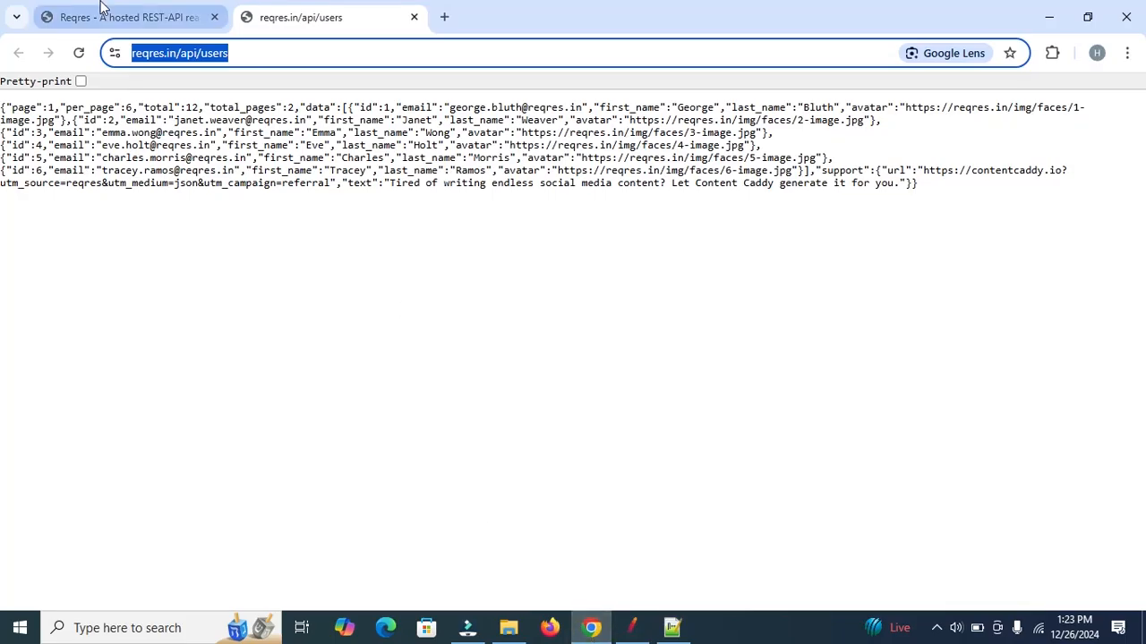
pyautogui.click(102, 11)
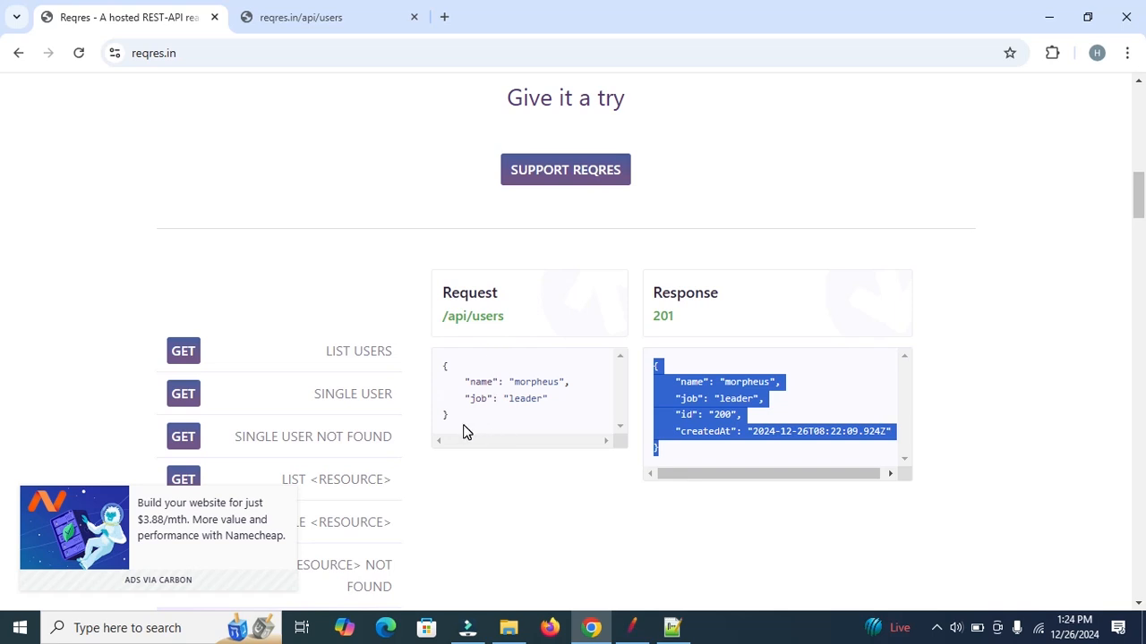
pyautogui.moveTo(467, 426); pyautogui.dragTo(438, 374)
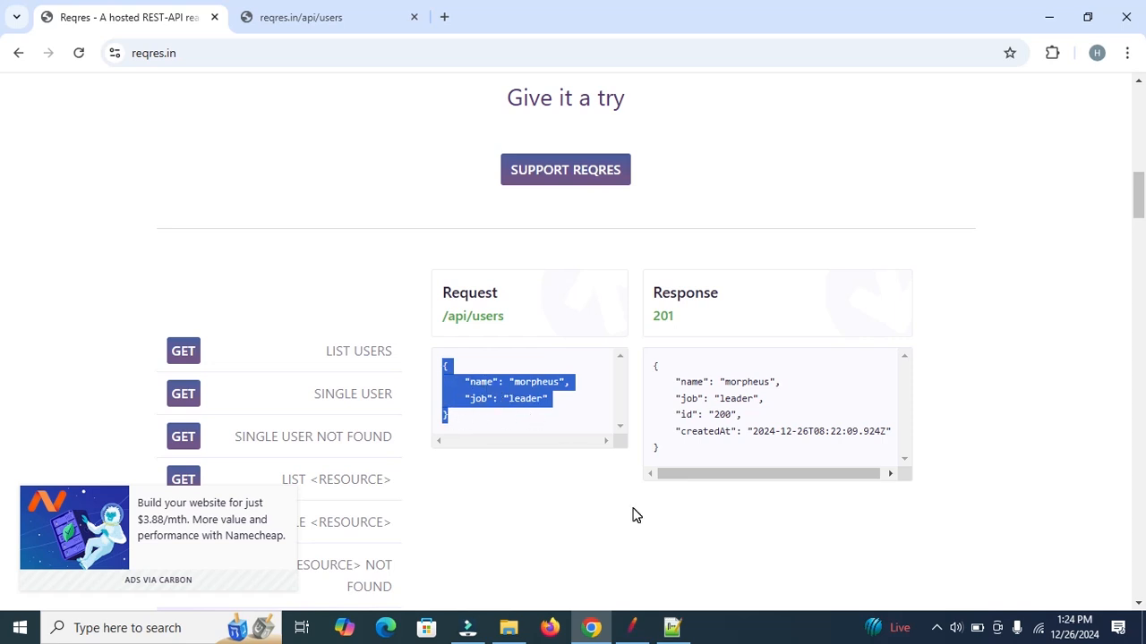
pyautogui.click(632, 627)
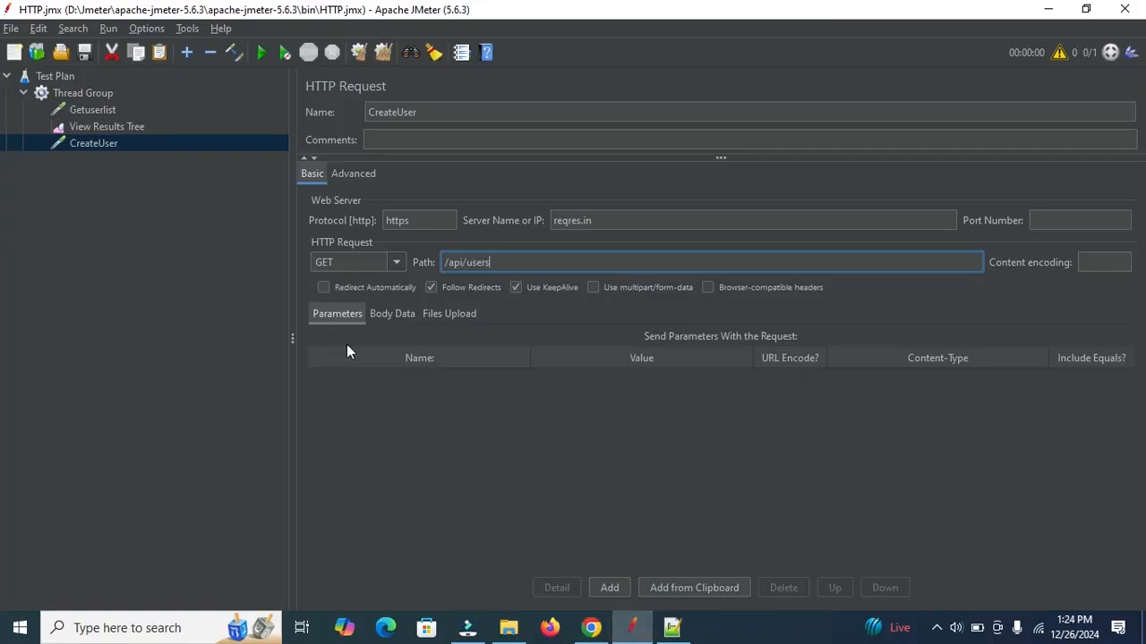
pyautogui.click(392, 314)
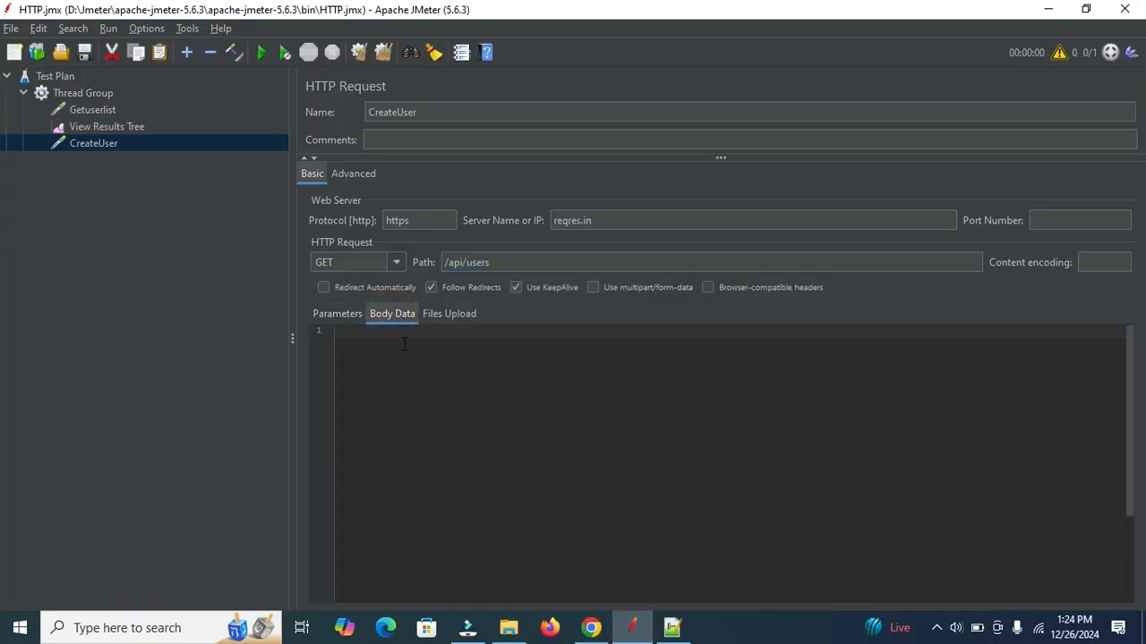
pyautogui.click(404, 343)
pyautogui.hotkey('ctrl', 'v')
pyautogui.moveTo(418, 335); pyautogui.dragTo(299, 322)
pyautogui.press('Delete')
# Copy the selected request JSON with name "morpheus" and job "leader" from reqres.in into the CreateUser body data
pyautogui.click(591, 627)
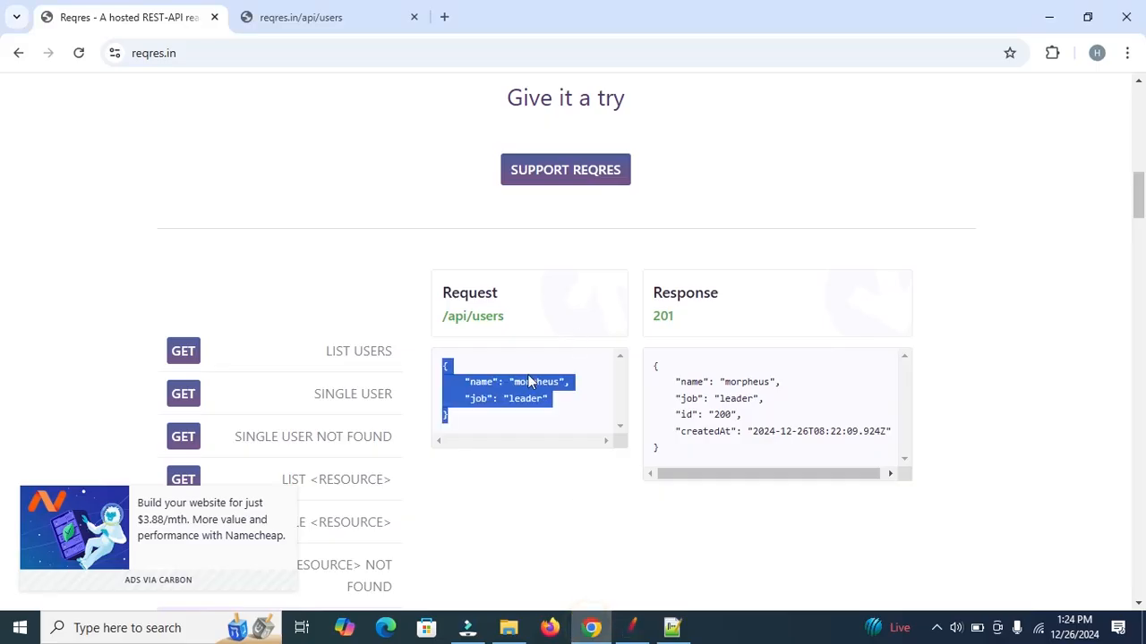
pyautogui.rightClick(488, 387)
pyautogui.click(534, 408)
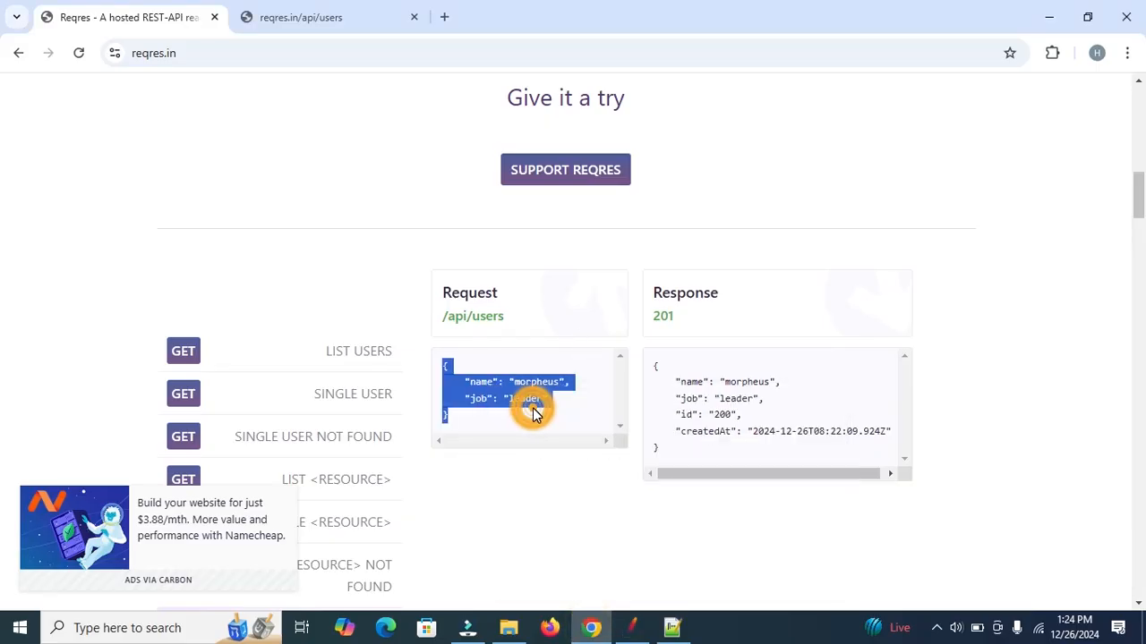
pyautogui.click(641, 630)
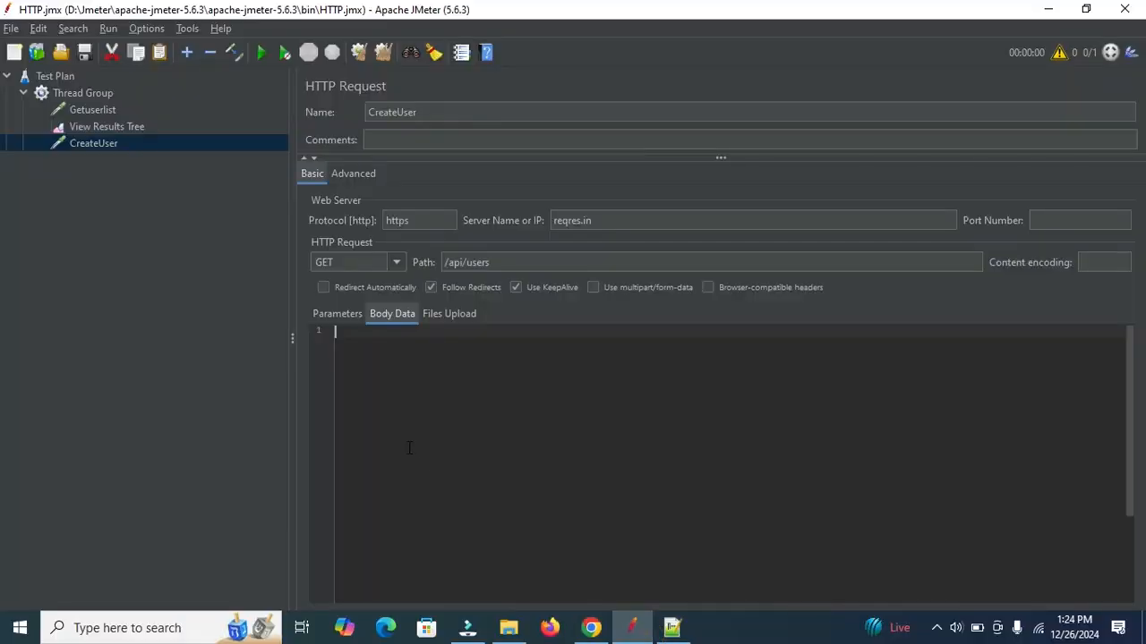
pyautogui.click(409, 448)
pyautogui.hotkey('ctrl', 'v')
# Compare the method and parameters of Getuserlist with CreateUser, and check the Getuserlist sampler result of the earlier run
pyautogui.click(90, 111)
pyautogui.click(89, 111)
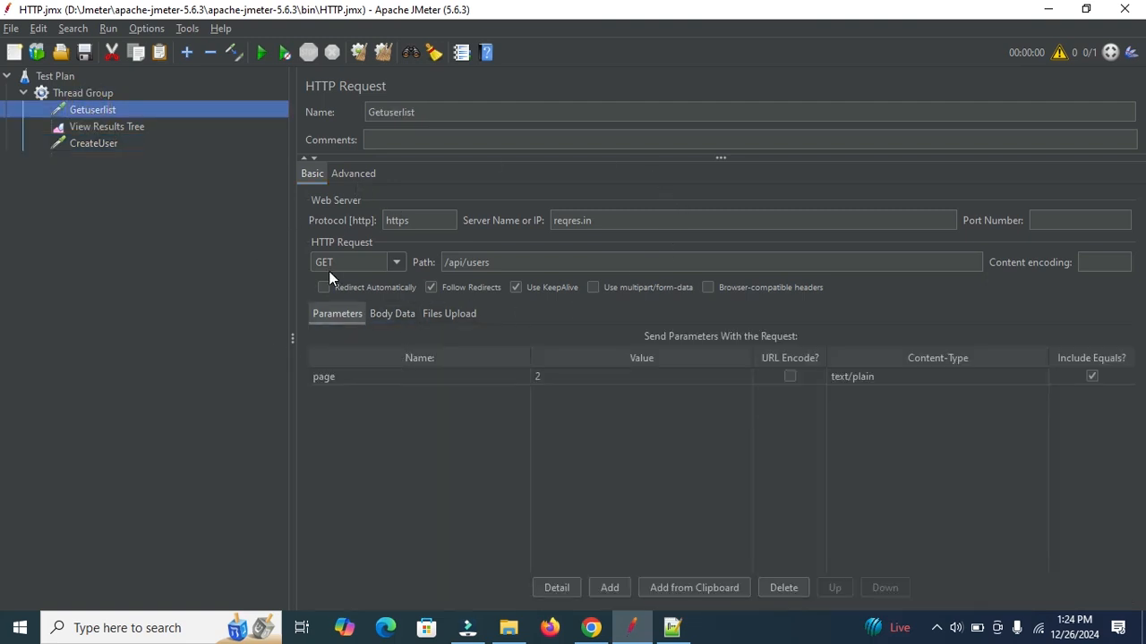
pyautogui.click(94, 144)
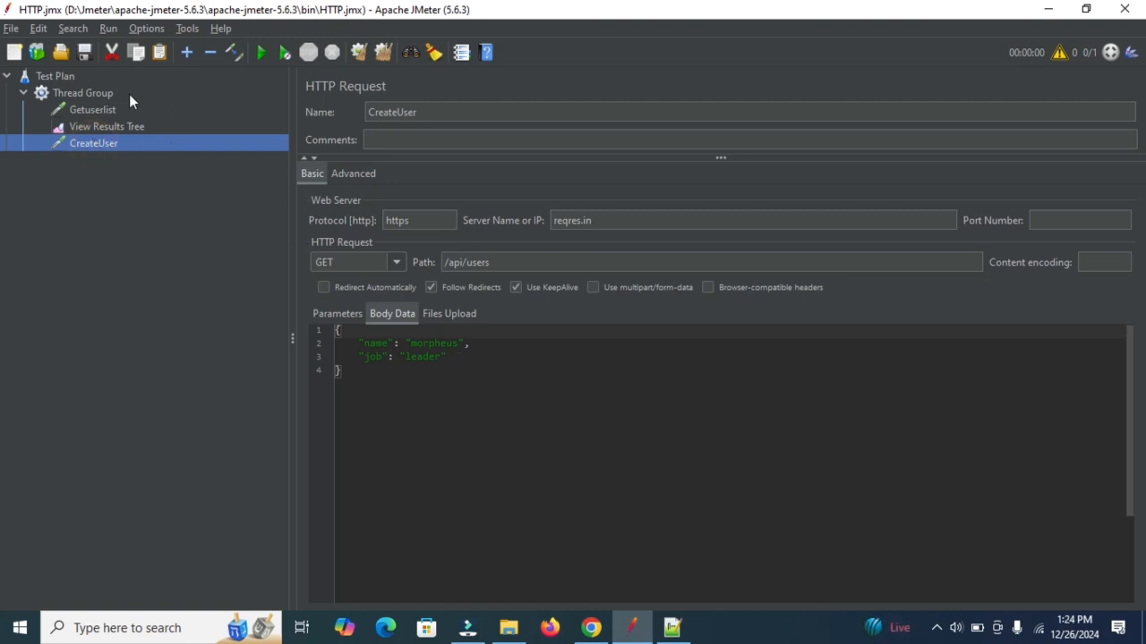
pyautogui.click(94, 110)
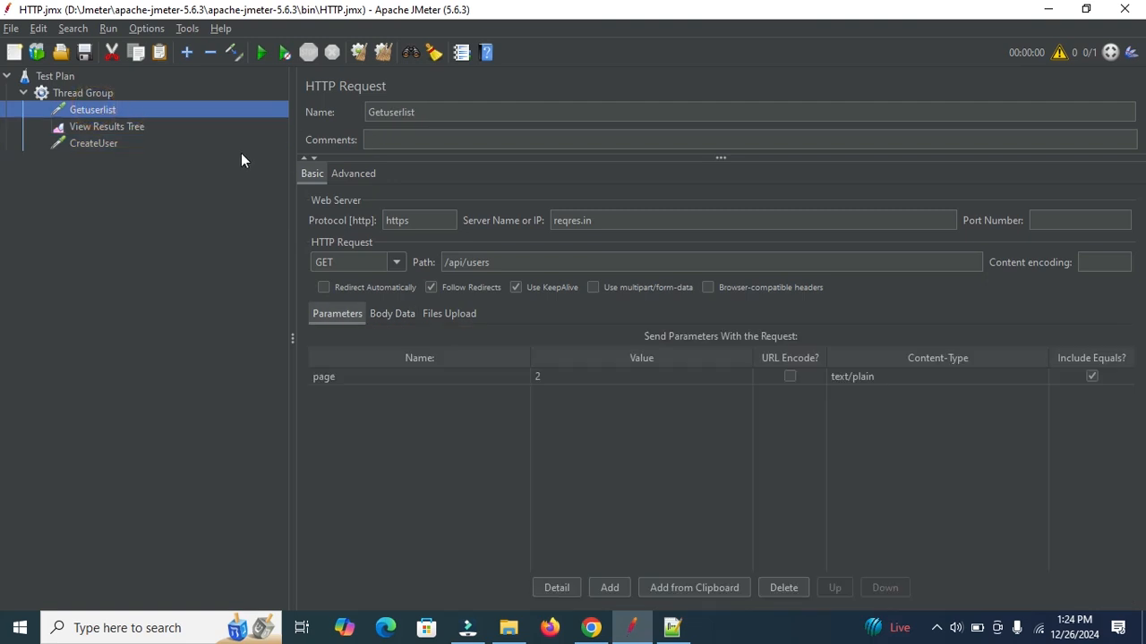
pyautogui.click(113, 127)
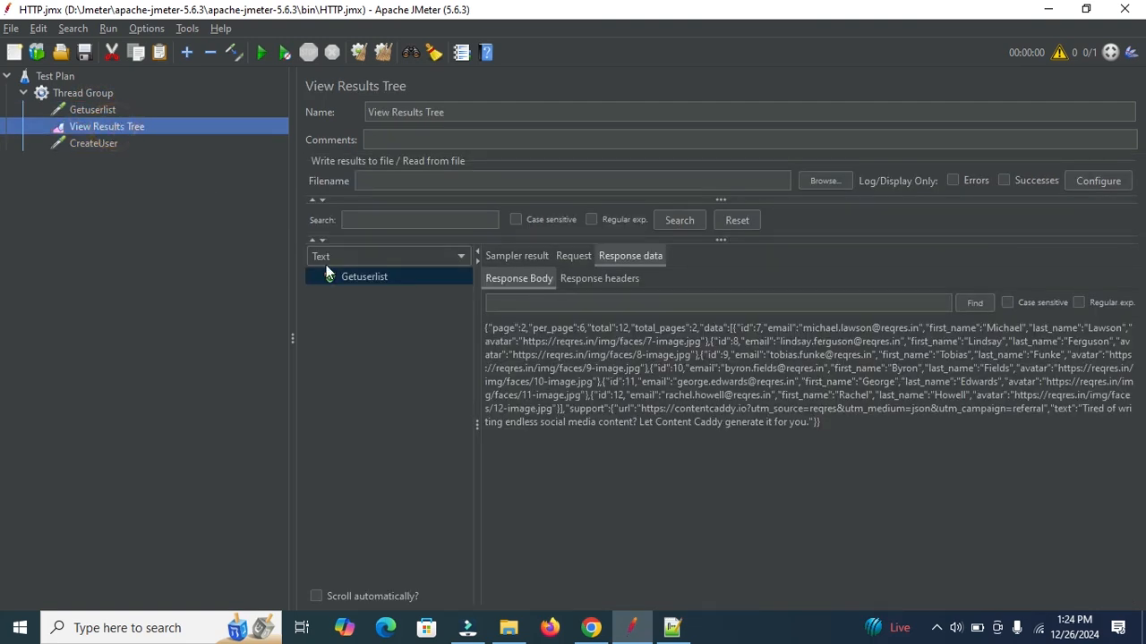
pyautogui.click(512, 257)
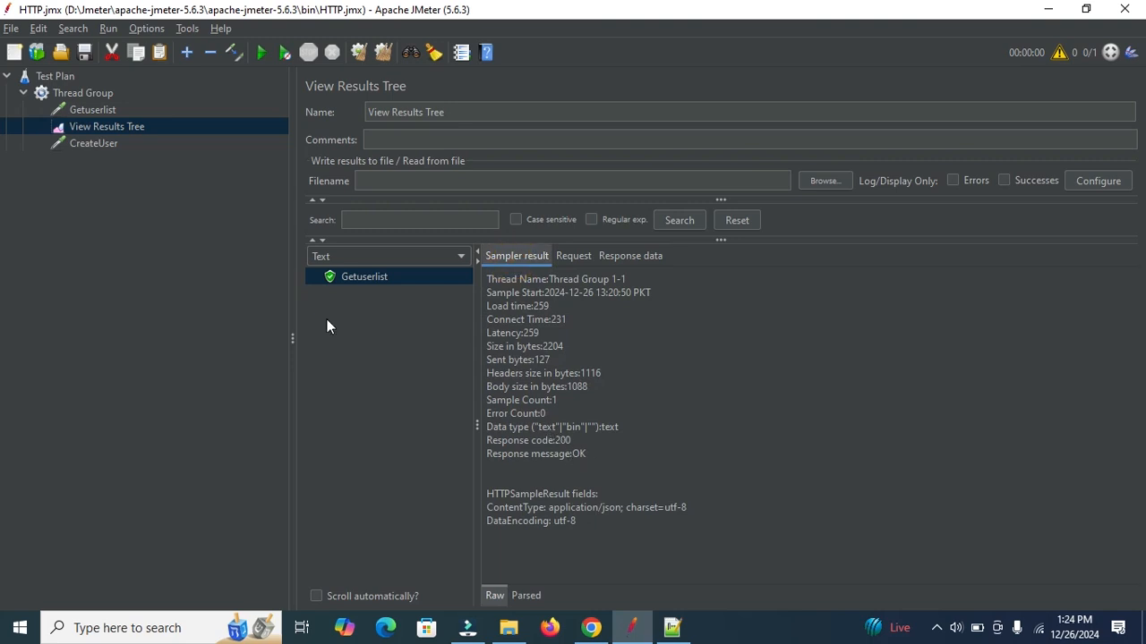
# Set the HTTP method of the CreateUser request to POST
pyautogui.click(85, 143)
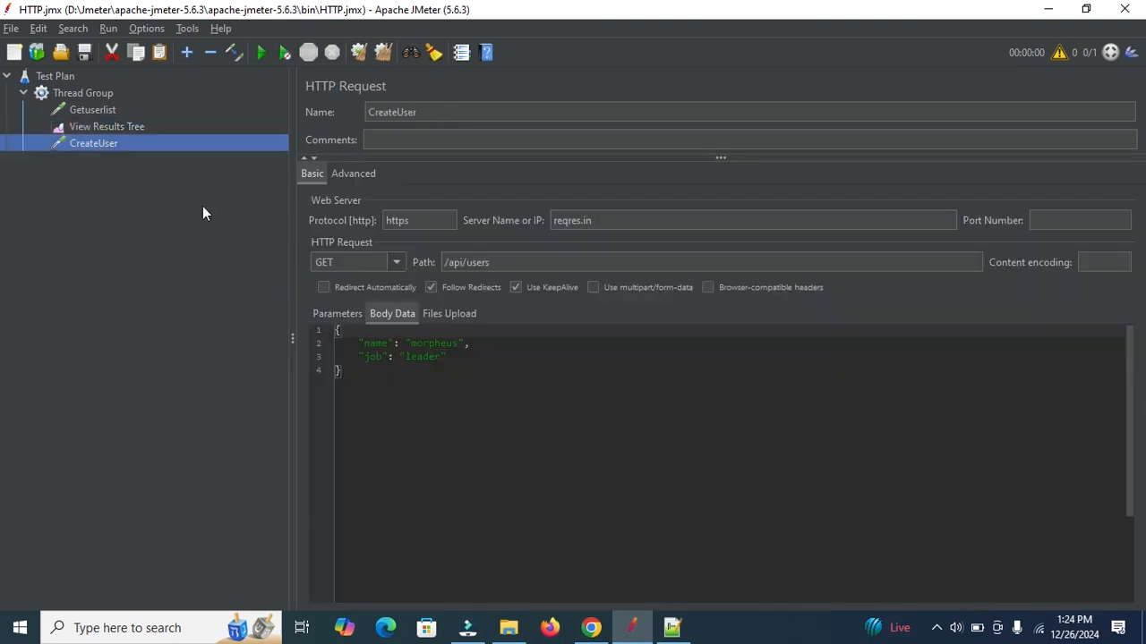
pyautogui.click(393, 264)
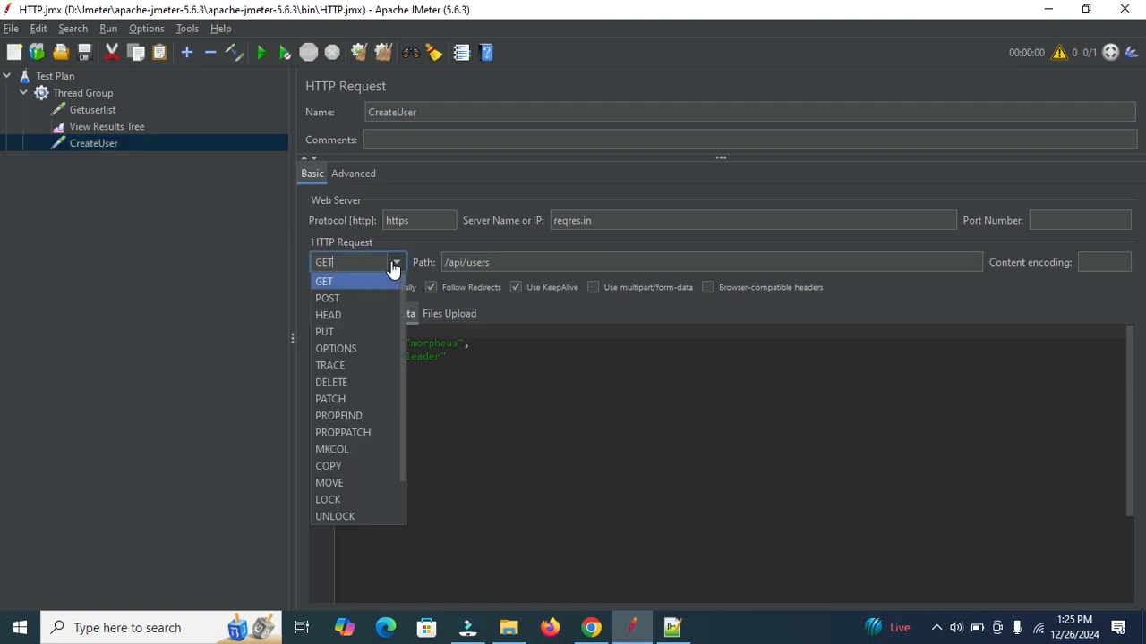
pyautogui.click(349, 298)
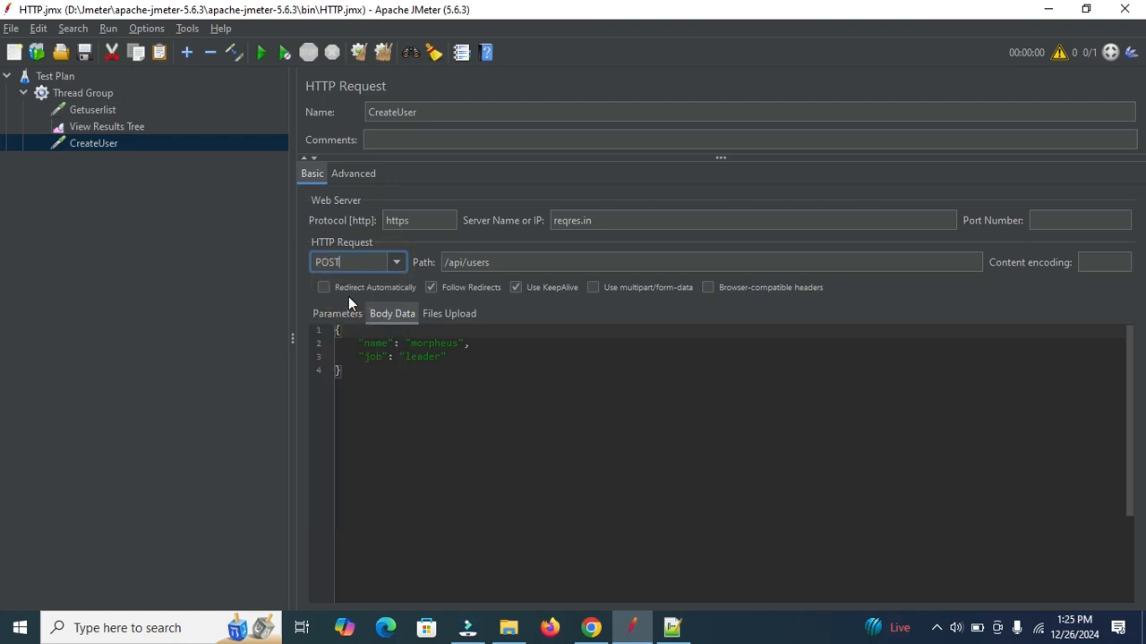
# Clear all earlier results, run the test plan and show its results in View Results Tree
pyautogui.click(385, 57)
pyautogui.click(259, 56)
pyautogui.click(101, 130)
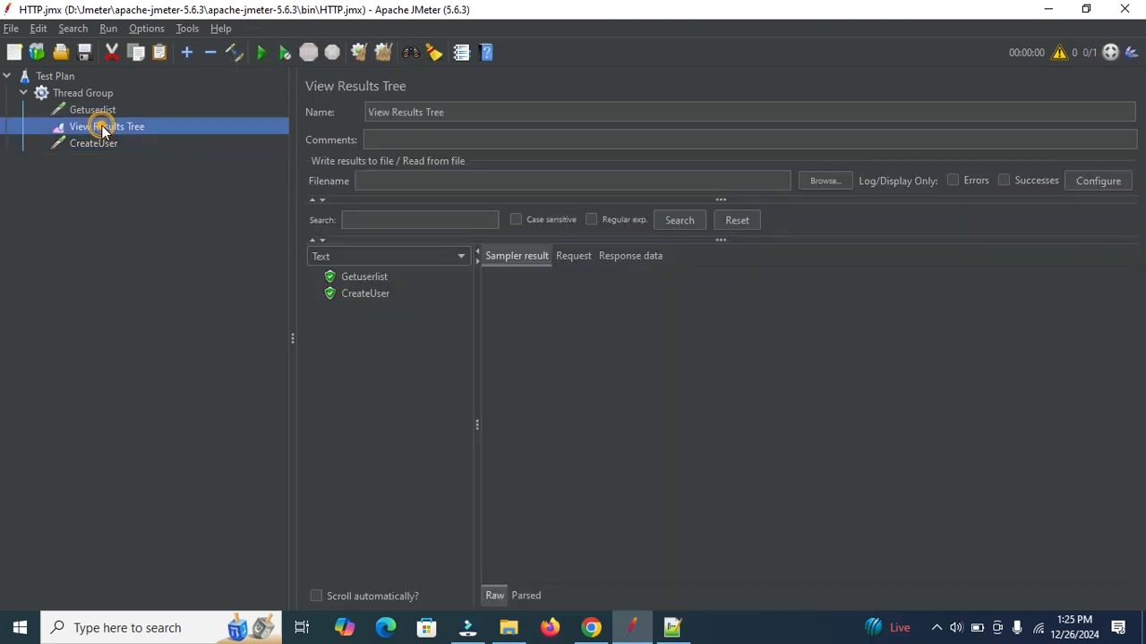
# Review the sampler results of Getuserlist and CreateUser, including the sent request body and response body of CreateUser
pyautogui.click(368, 278)
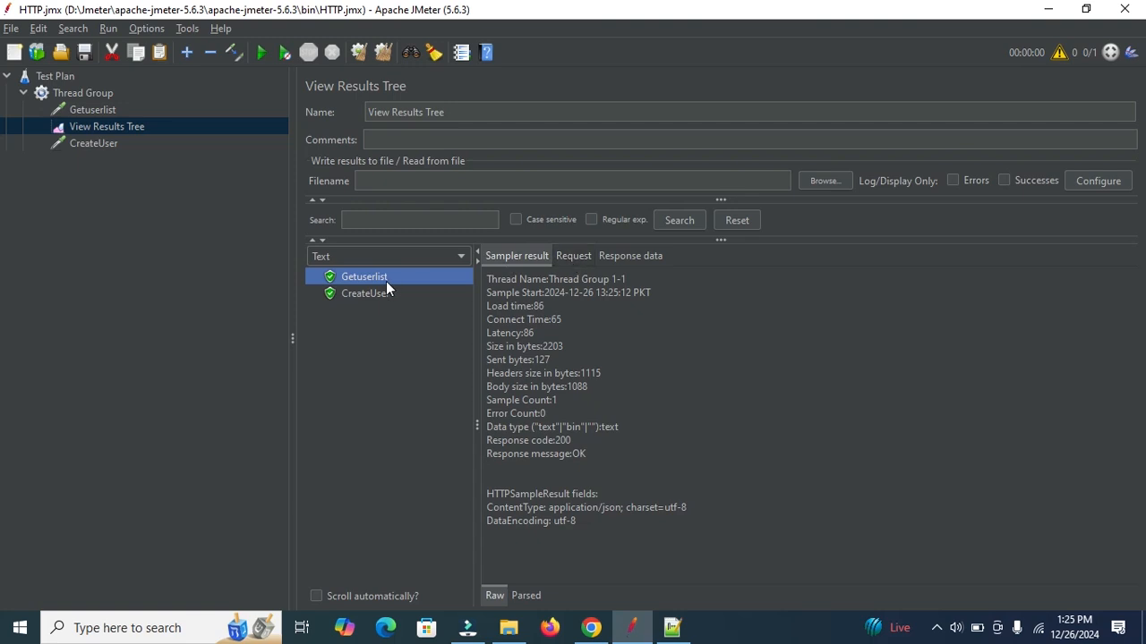
pyautogui.click(350, 295)
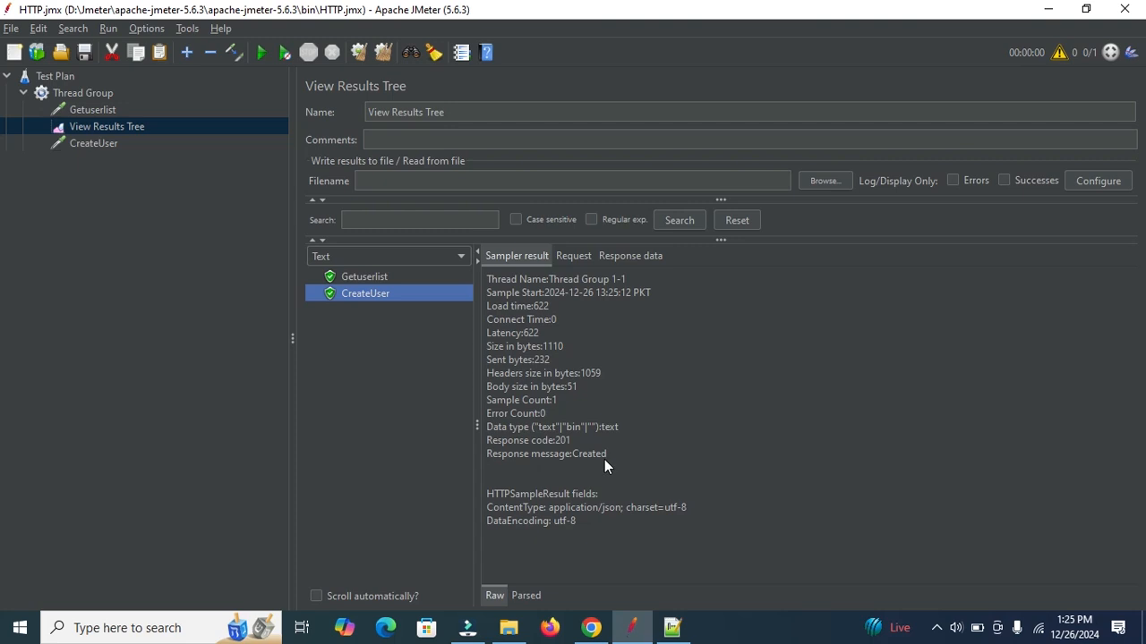
pyautogui.click(573, 256)
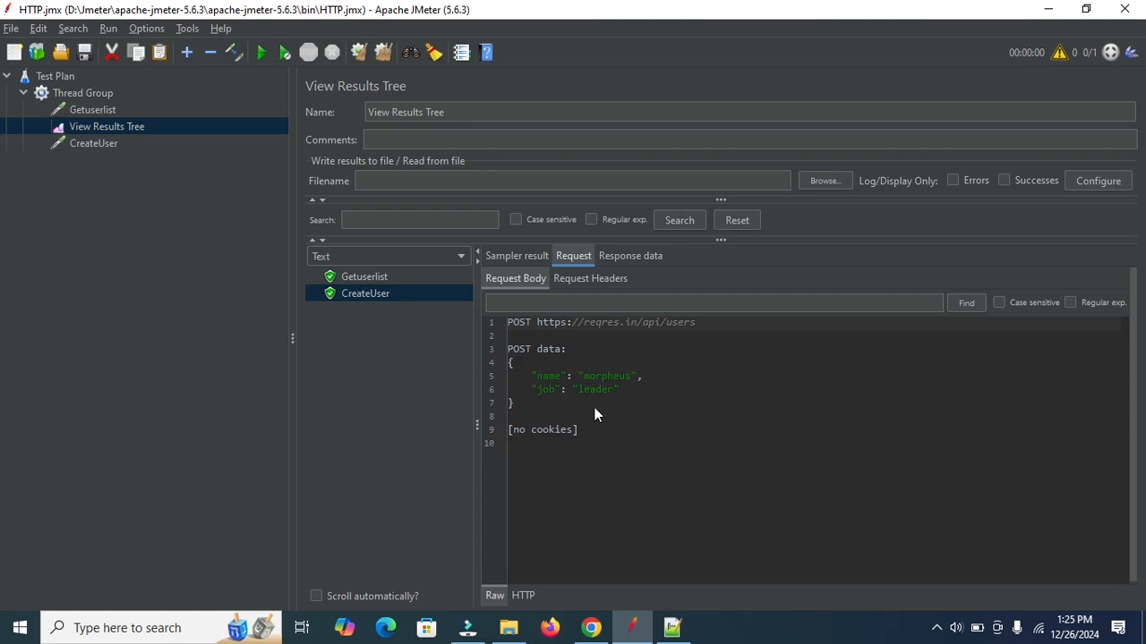
pyautogui.click(633, 255)
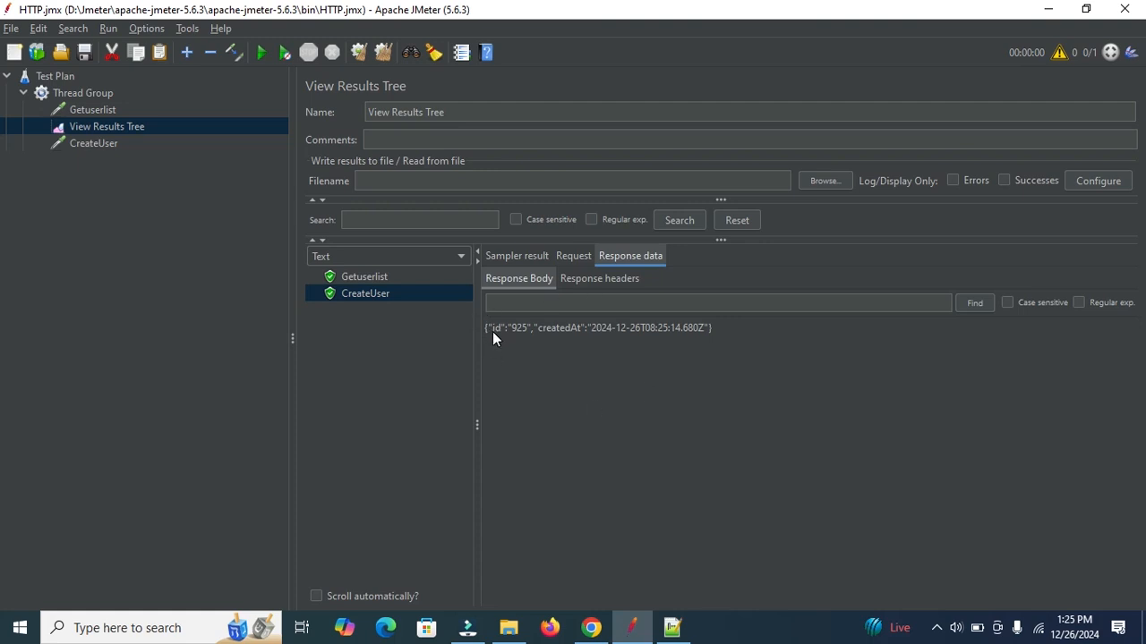
pyautogui.doubleClick(556, 328)
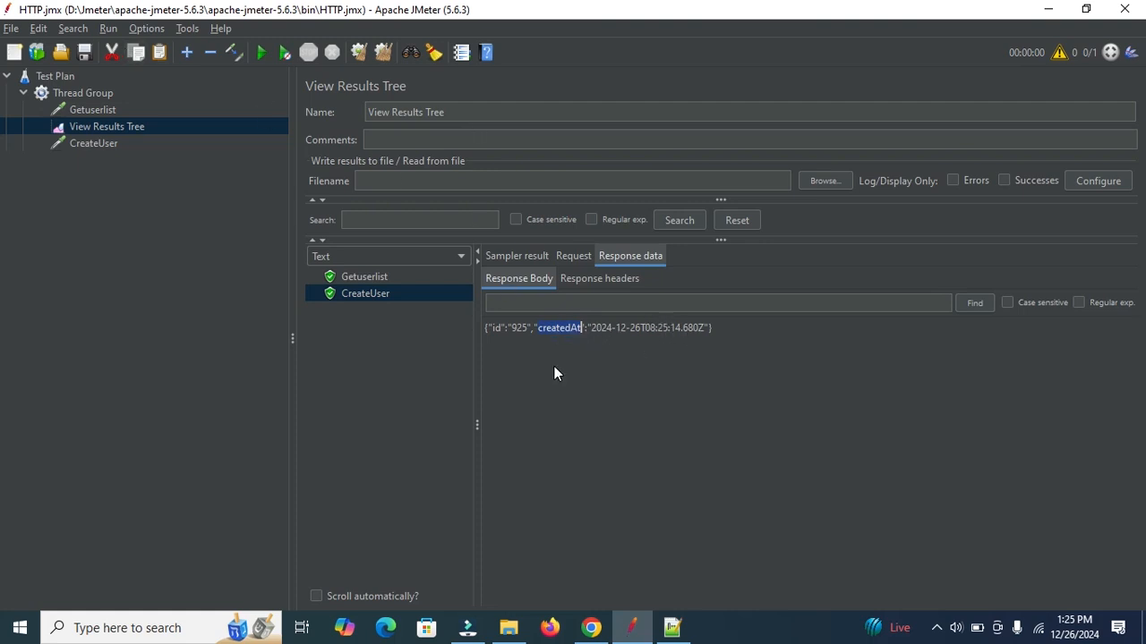
# Add an HTTP Request sampler to the Thread Group and name it Update
pyautogui.click(672, 627)
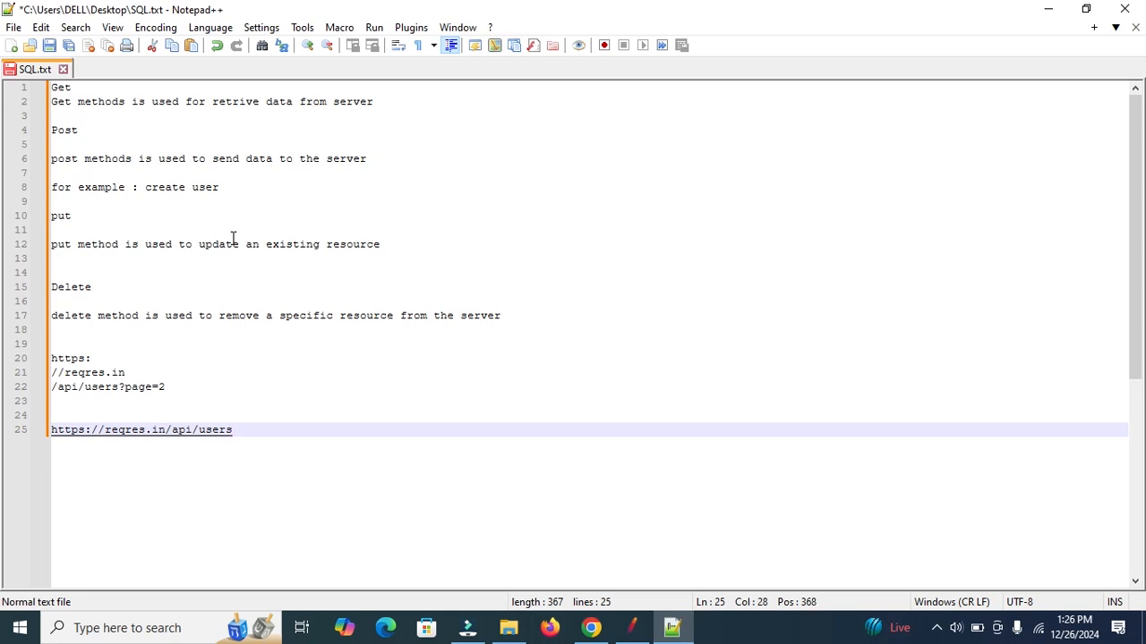
pyautogui.click(1043, 10)
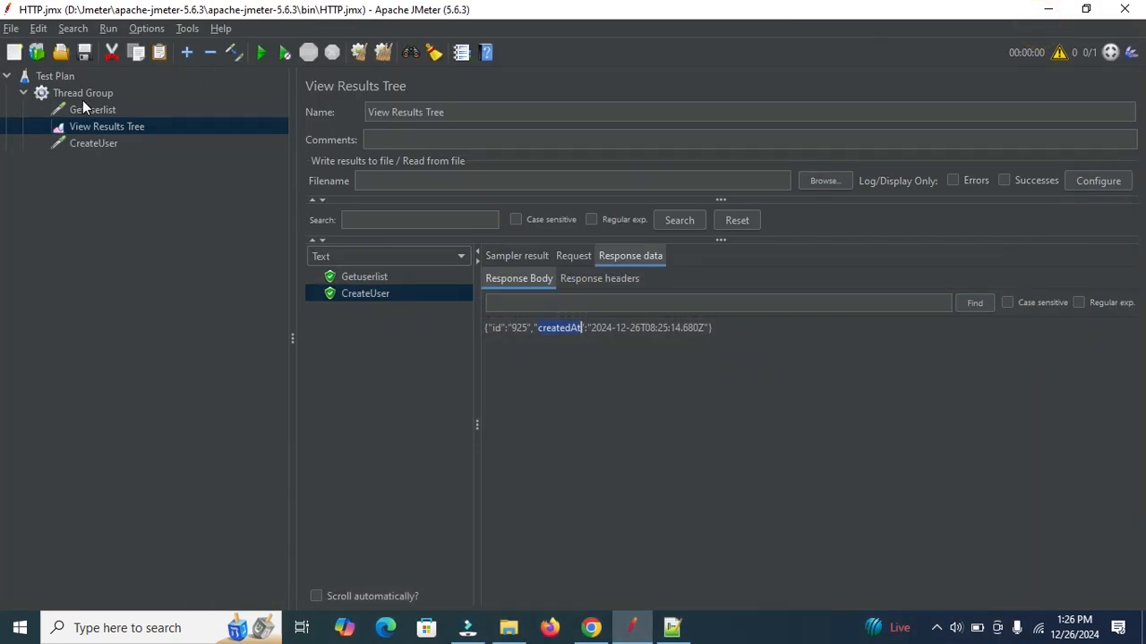
pyautogui.rightClick(89, 94)
pyautogui.moveTo(311, 108)
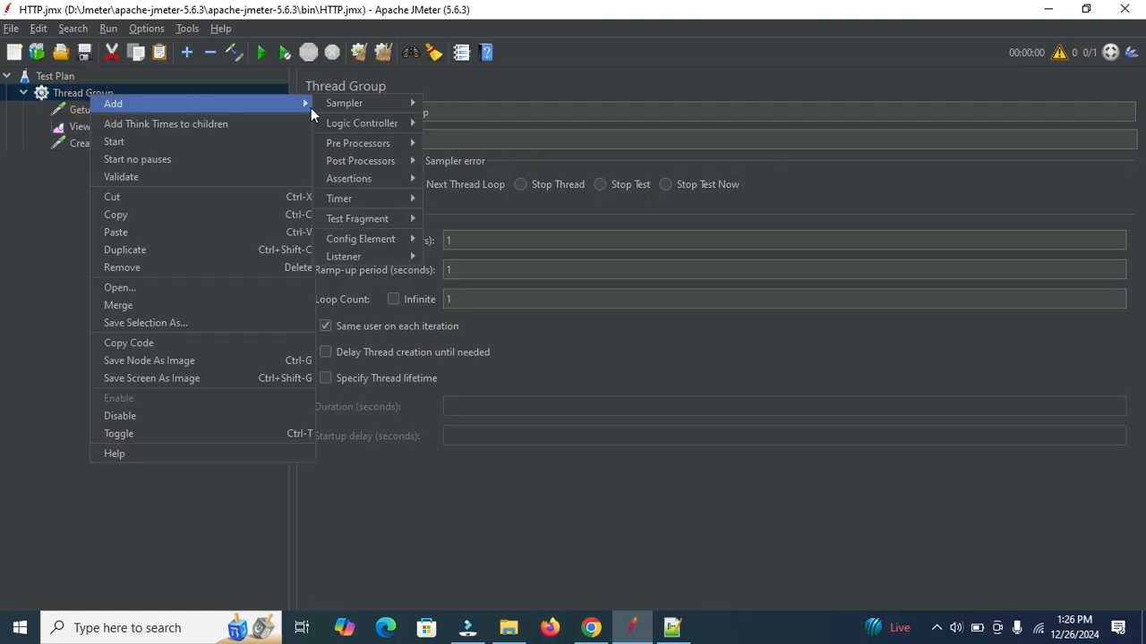
pyautogui.moveTo(354, 105)
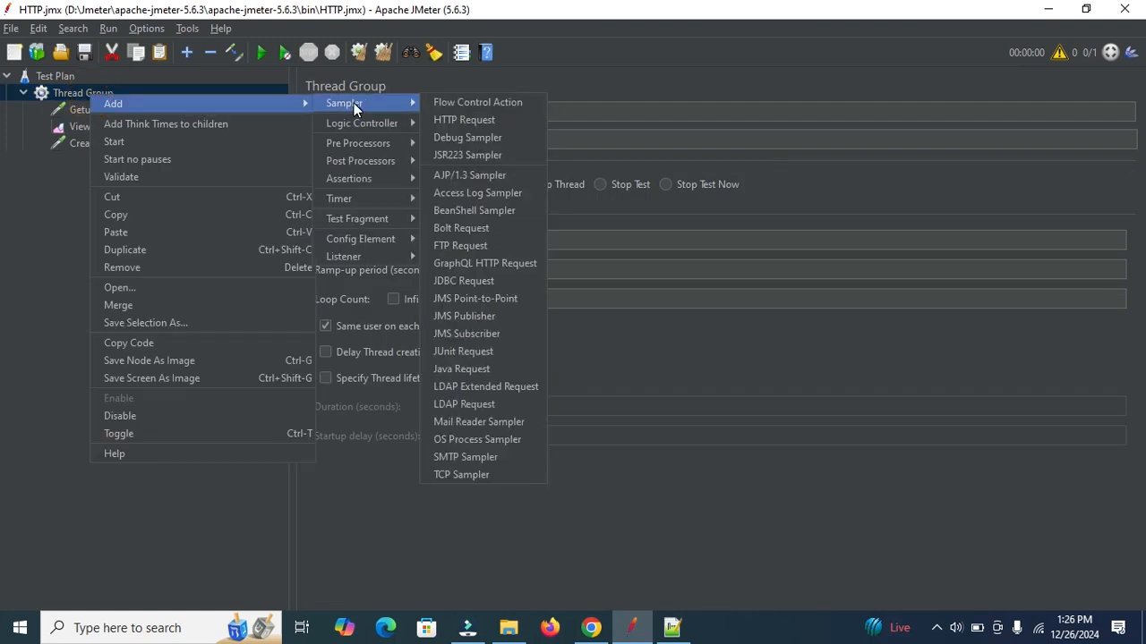
pyautogui.click(465, 118)
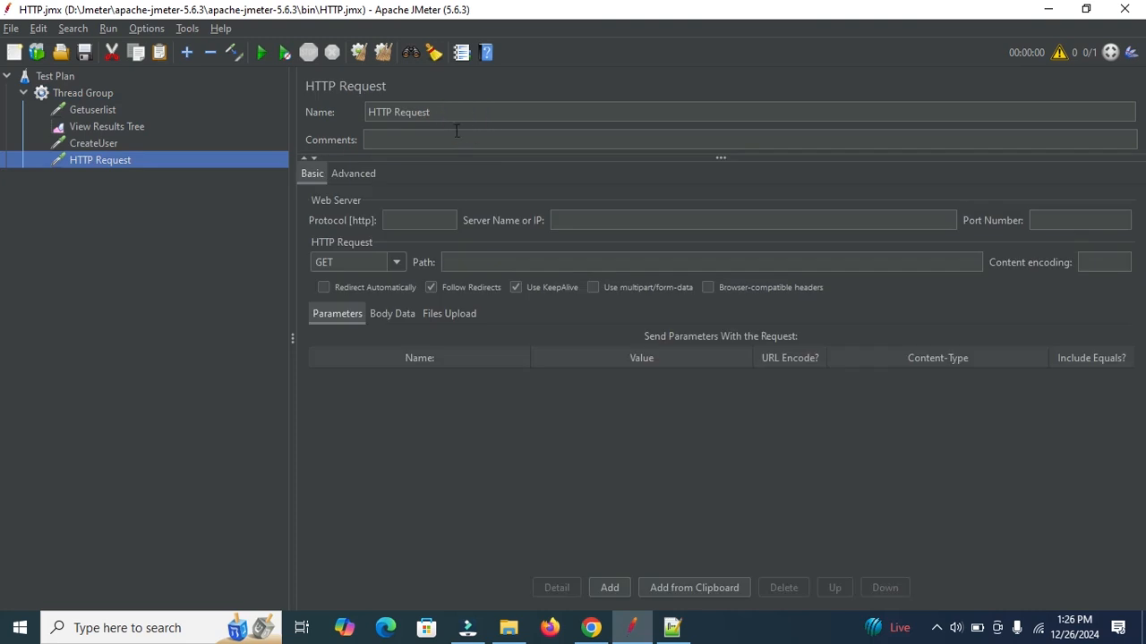
pyautogui.tripleClick(454, 115)
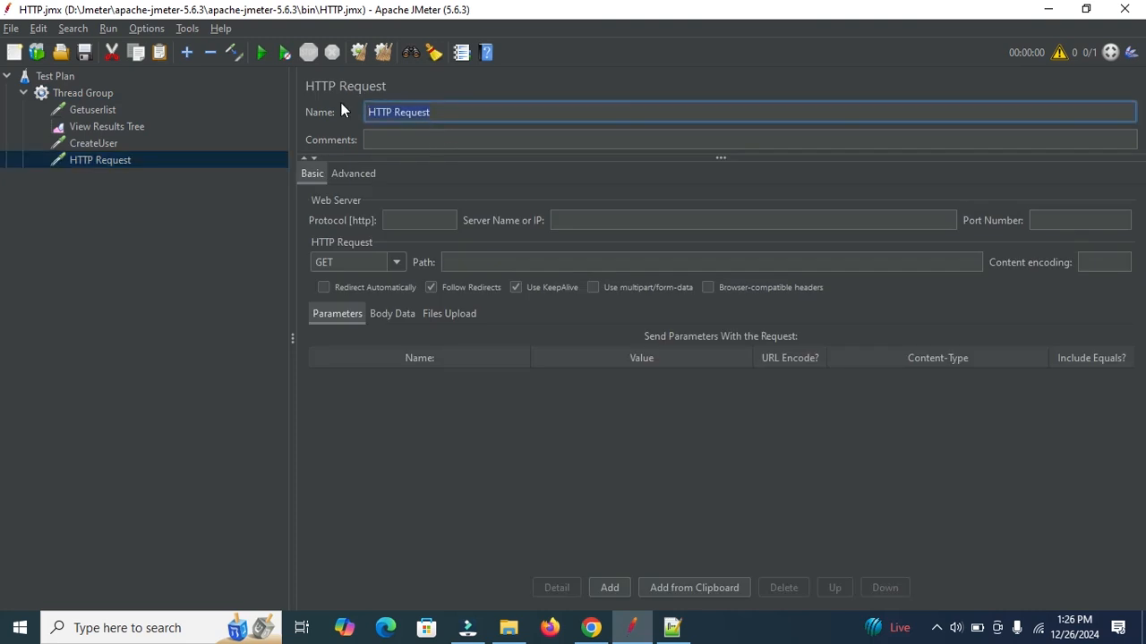
pyautogui.write('Update')
# Set the Update request's protocol to https and its server name to reqres.in, copied from the Notepad++ notes
pyautogui.click(412, 218)
pyautogui.write('https')
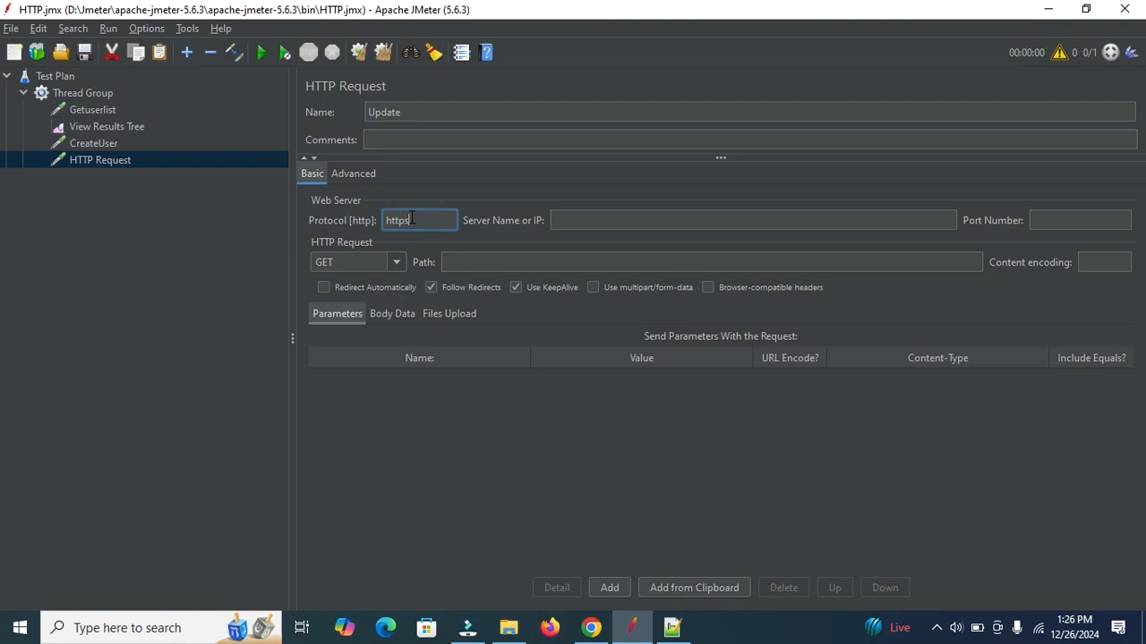
pyautogui.click(624, 220)
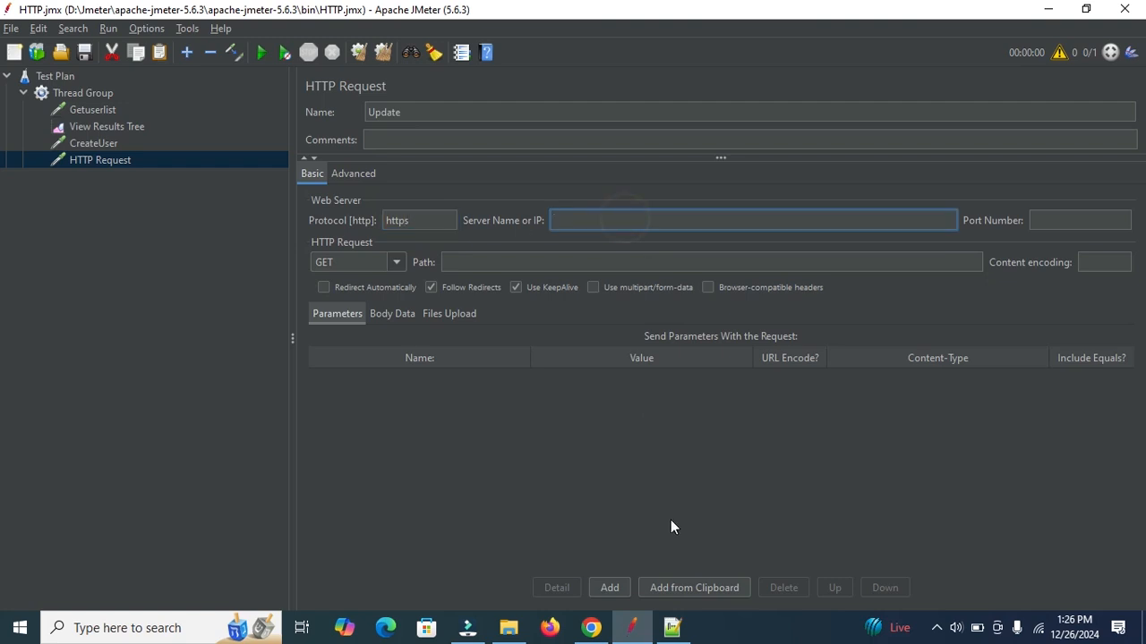
pyautogui.click(673, 629)
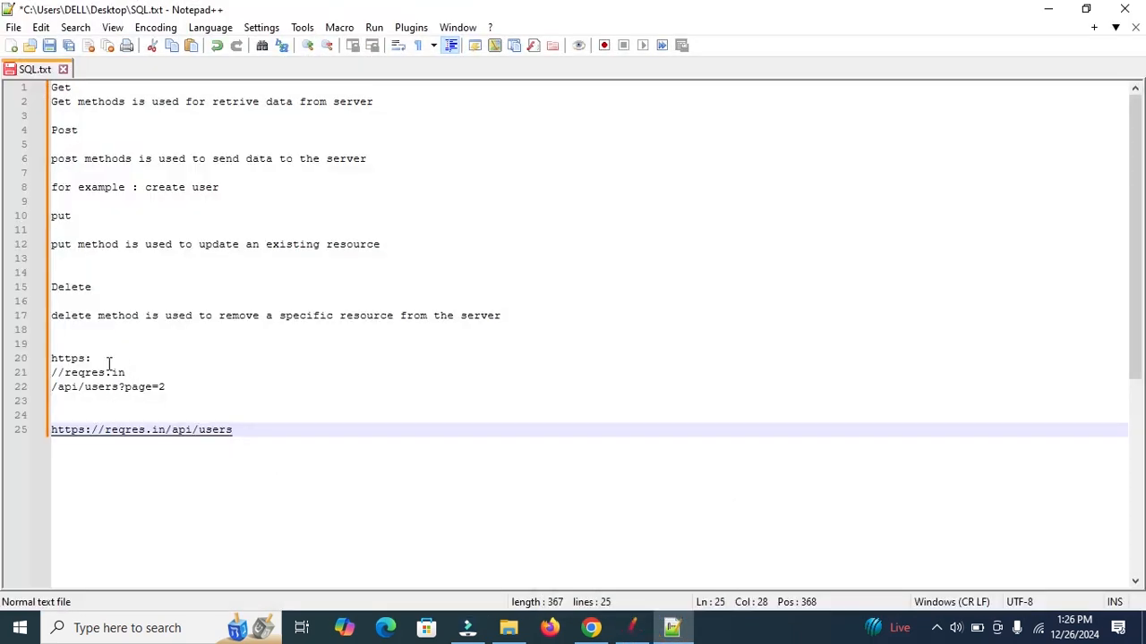
pyautogui.moveTo(126, 375); pyautogui.dragTo(65, 375)
pyautogui.hotkey('ctrl', 'c')
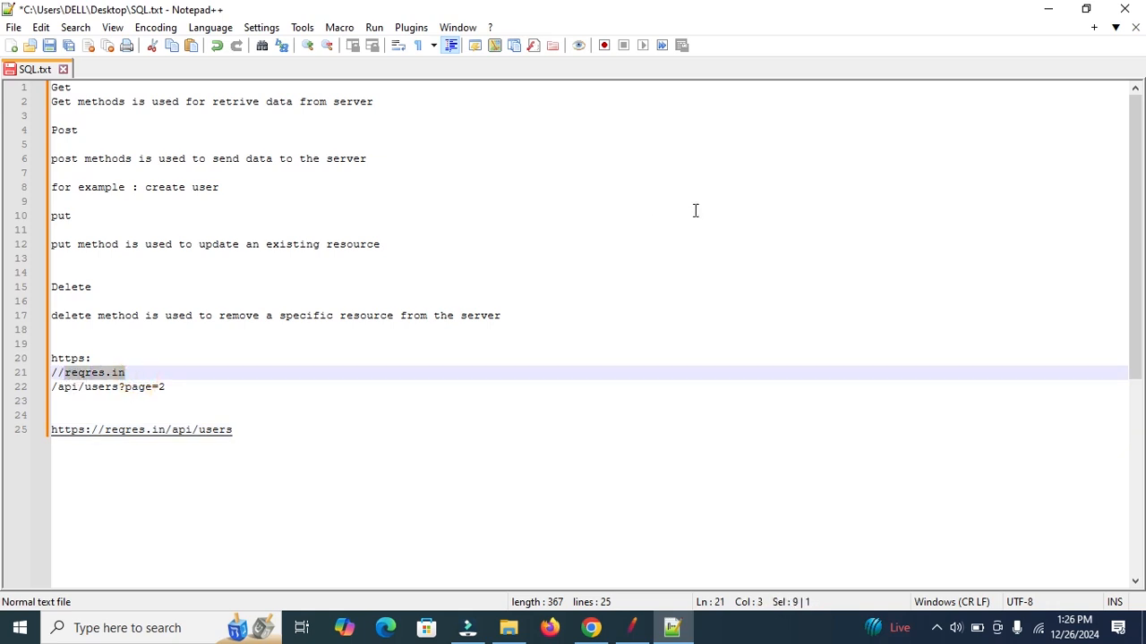
pyautogui.click(1049, 8)
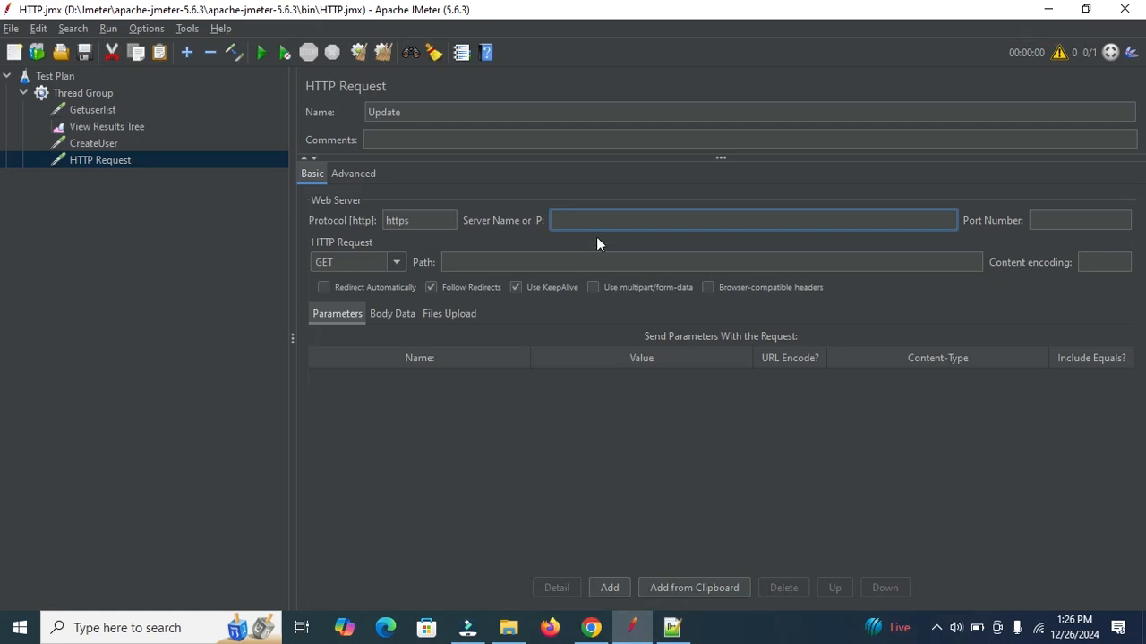
pyautogui.hotkey('ctrl', 'v')
# Switch to Chrome and display the request and response of the PUT UPDATE example on the reqres.in page
pyautogui.click(541, 260)
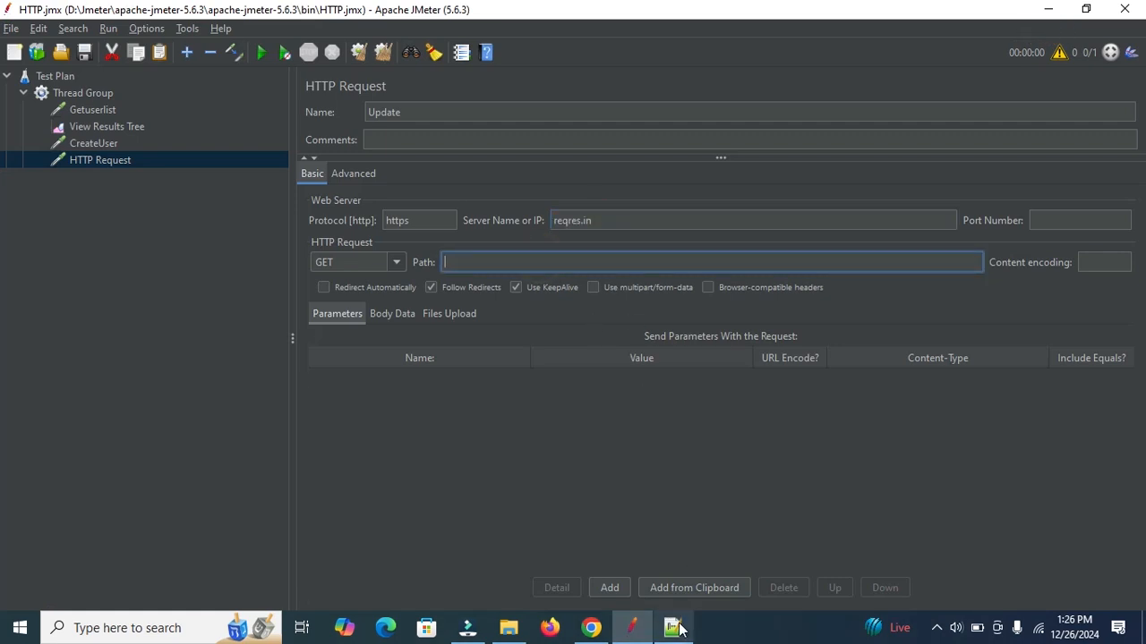
pyautogui.click(590, 626)
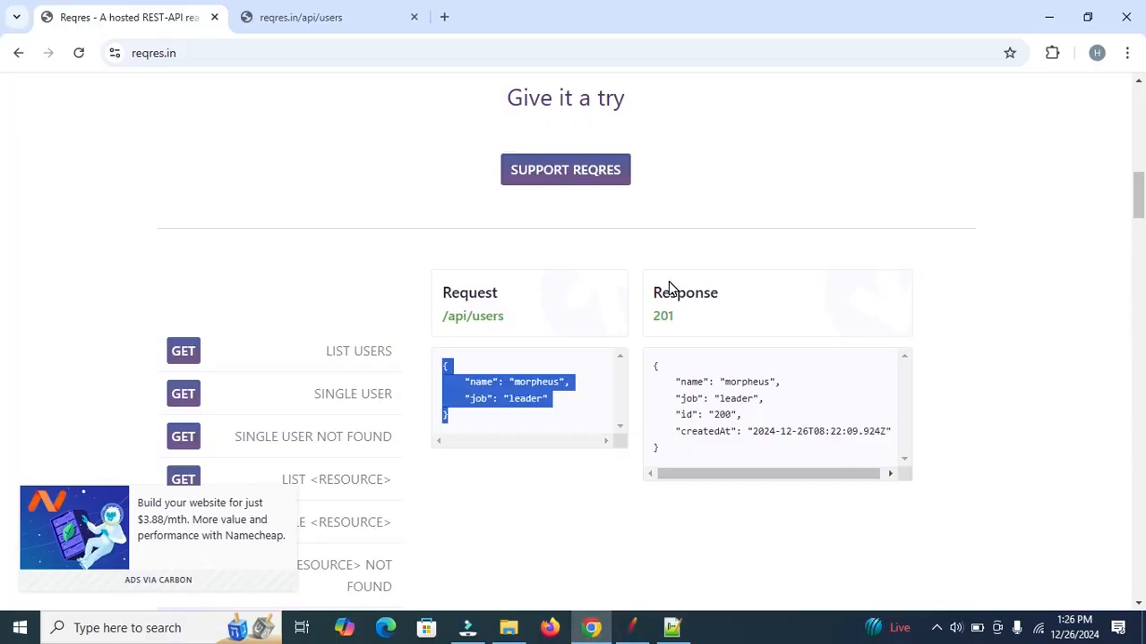
pyautogui.scroll(-7, 3, 263)
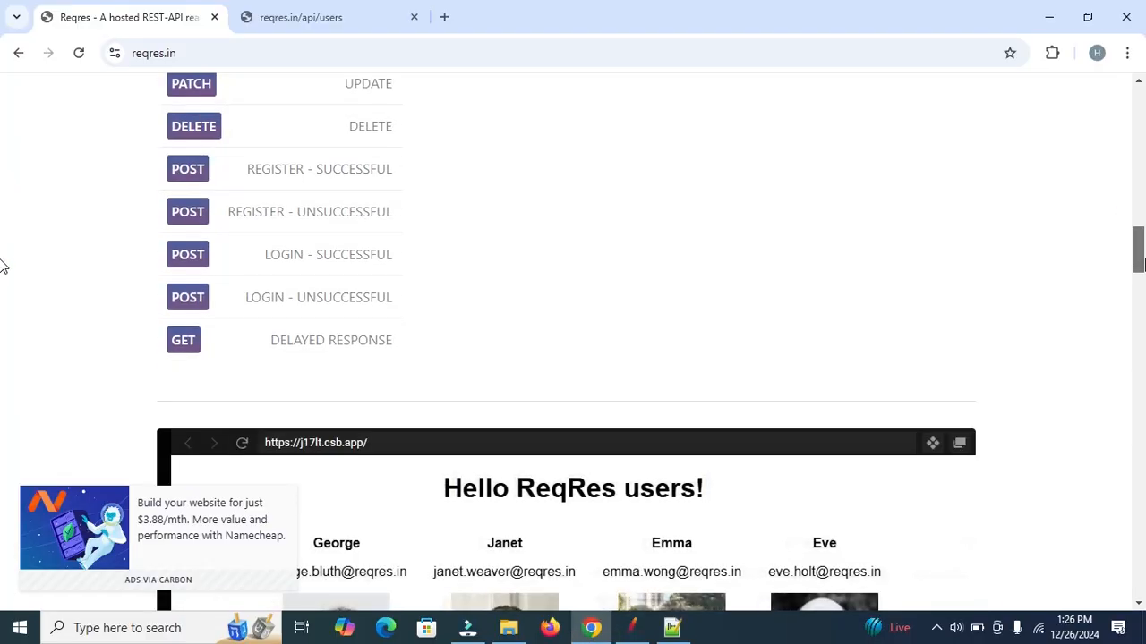
pyautogui.moveTo(1145, 256); pyautogui.dragTo(1145, 255)
pyautogui.scroll(1, 3, 260)
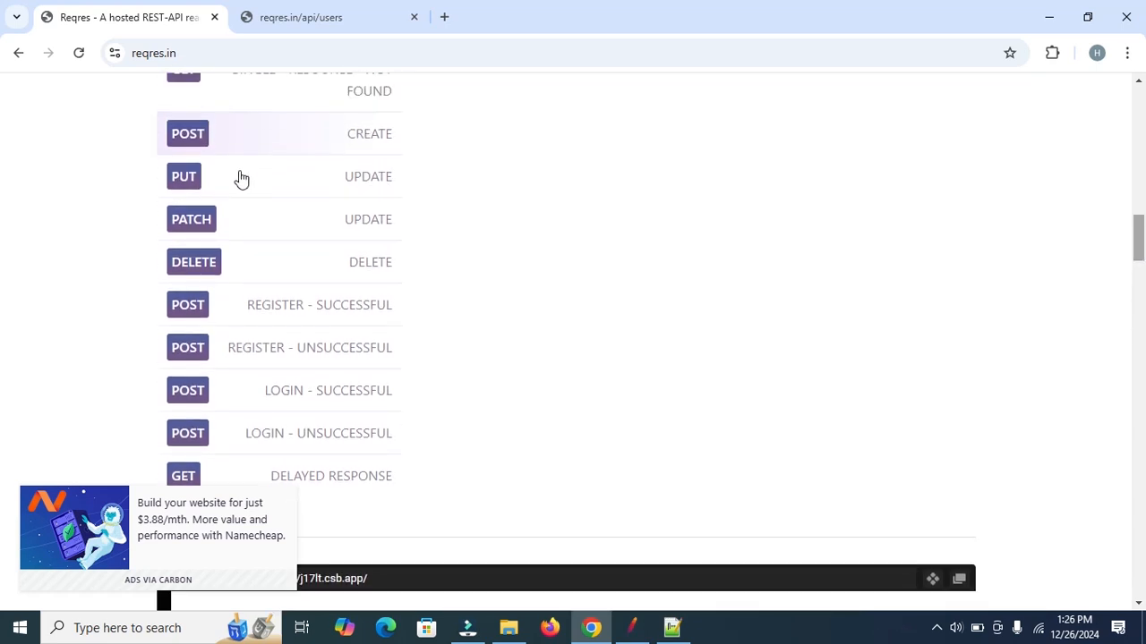
pyautogui.click(185, 179)
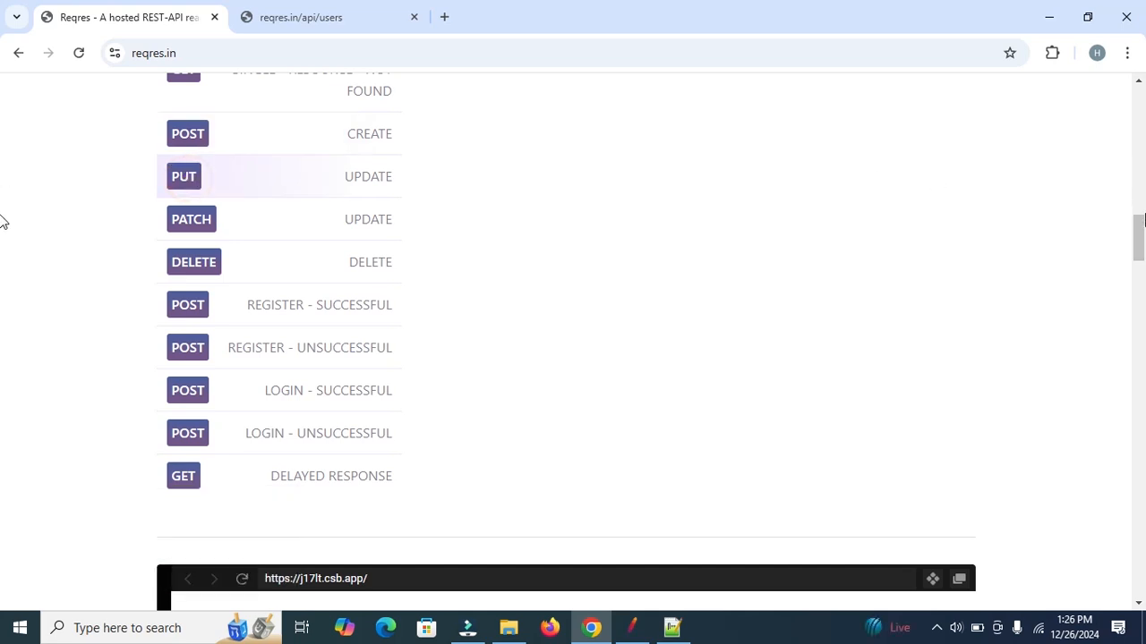
pyautogui.scroll(5, 3, 204)
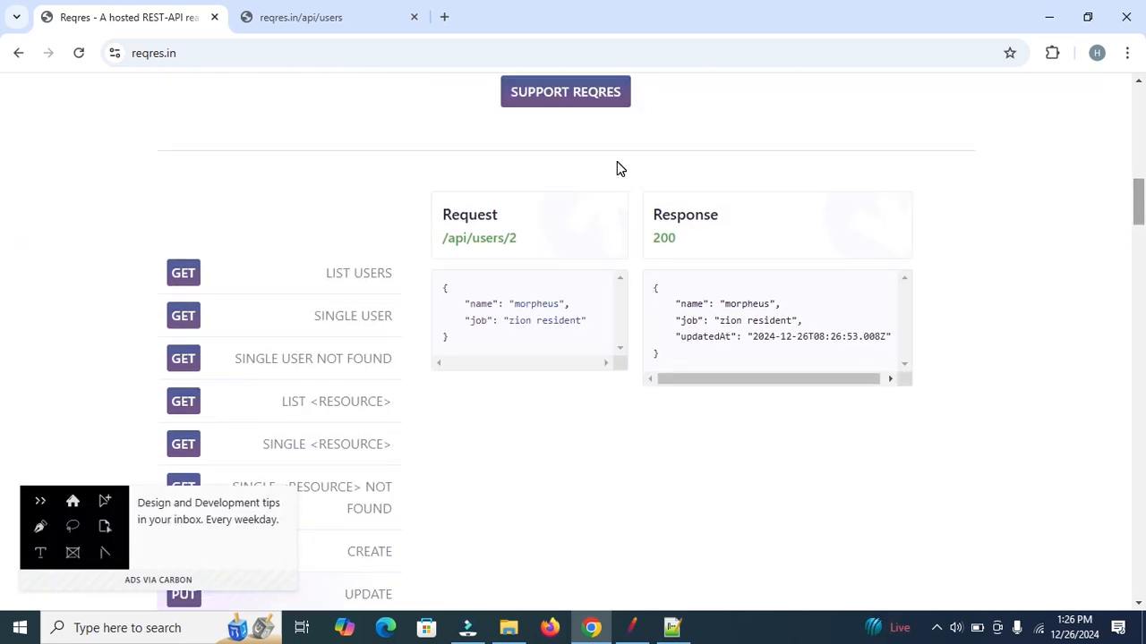
# Open the example's /api/users/2 request link in a new tab and copy its URL to the end of the SQL.txt notes in Notepad++
pyautogui.rightClick(499, 241)
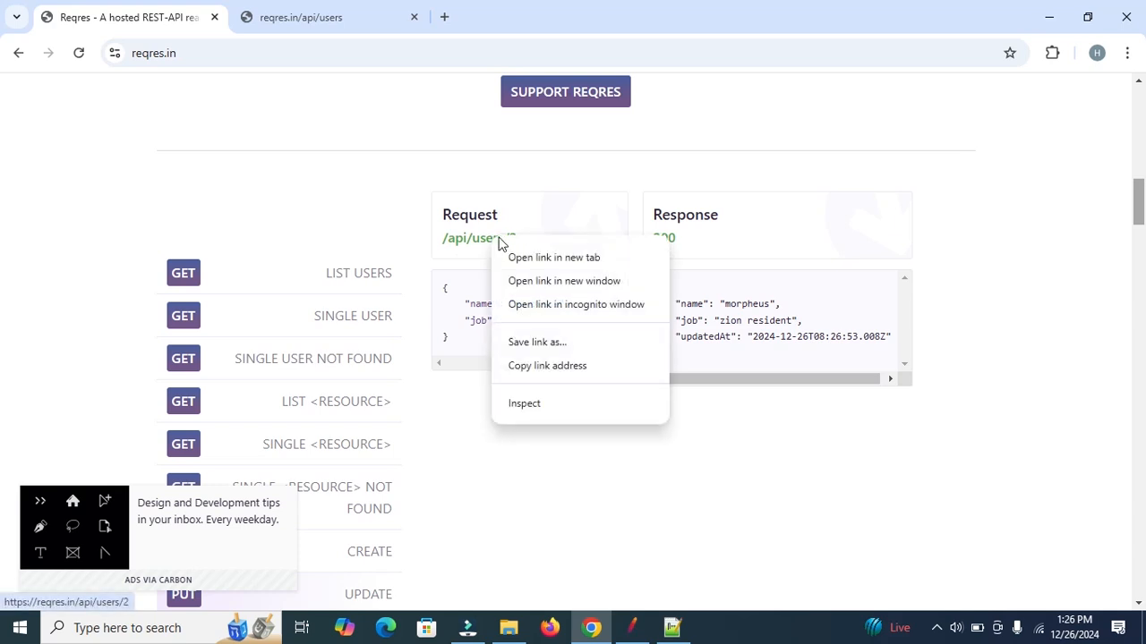
pyautogui.click(533, 259)
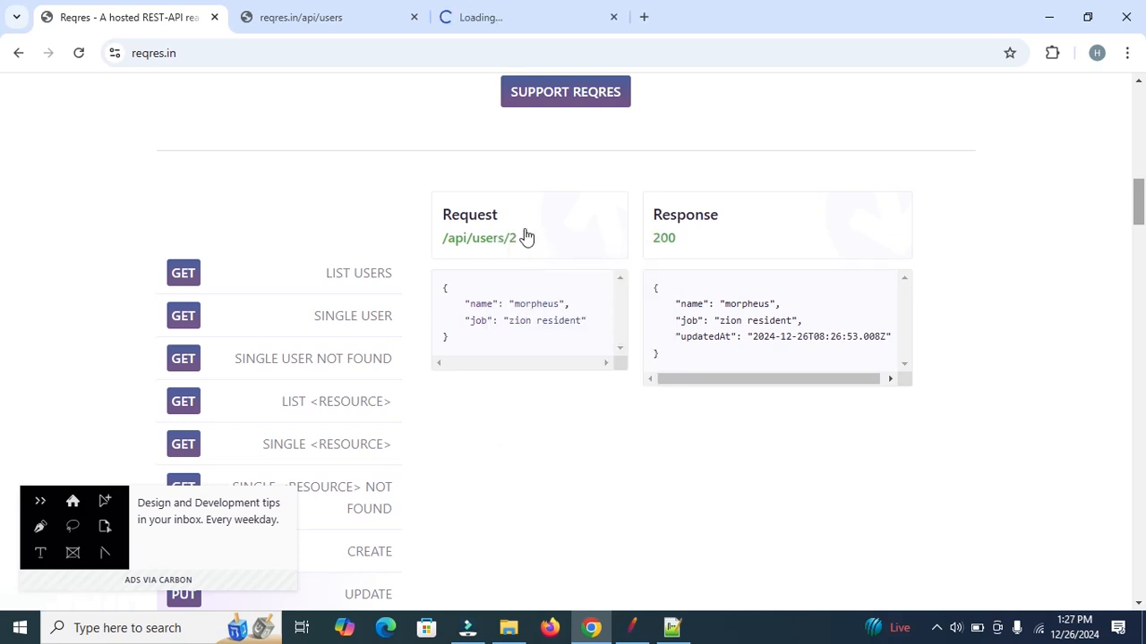
pyautogui.click(512, 16)
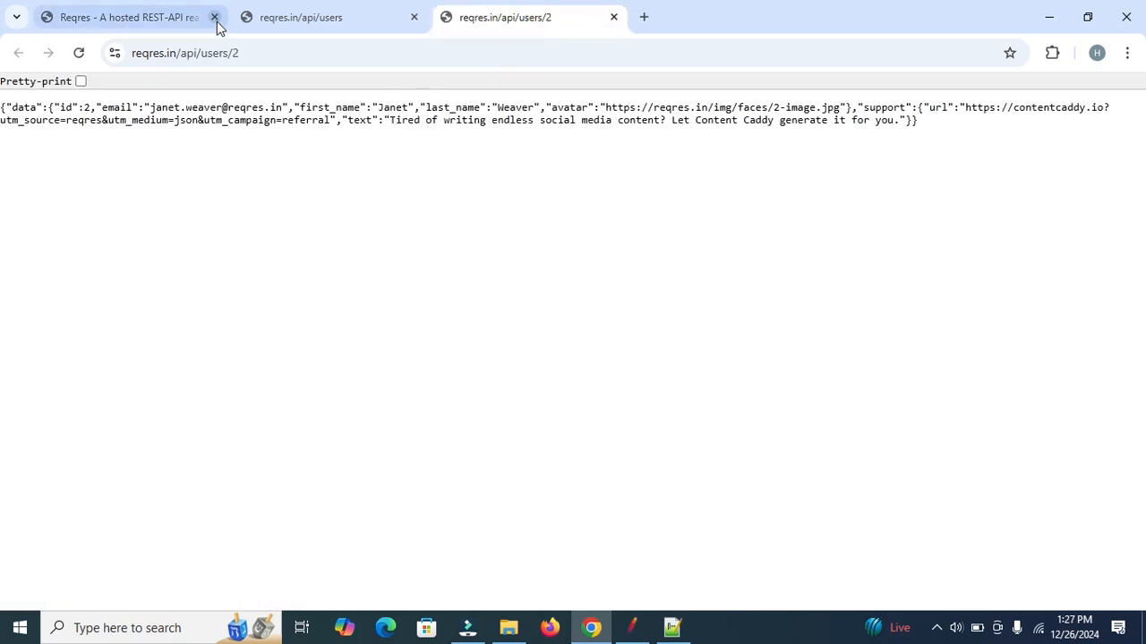
pyautogui.click(259, 54)
pyautogui.hotkey('ctrl', 'c')
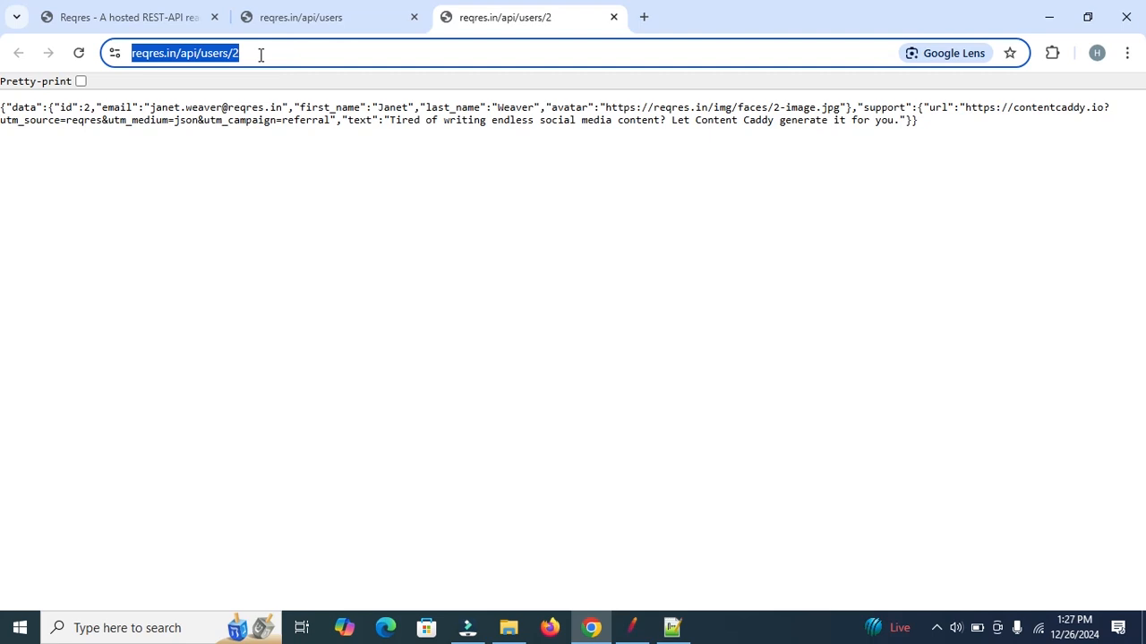
pyautogui.click(672, 627)
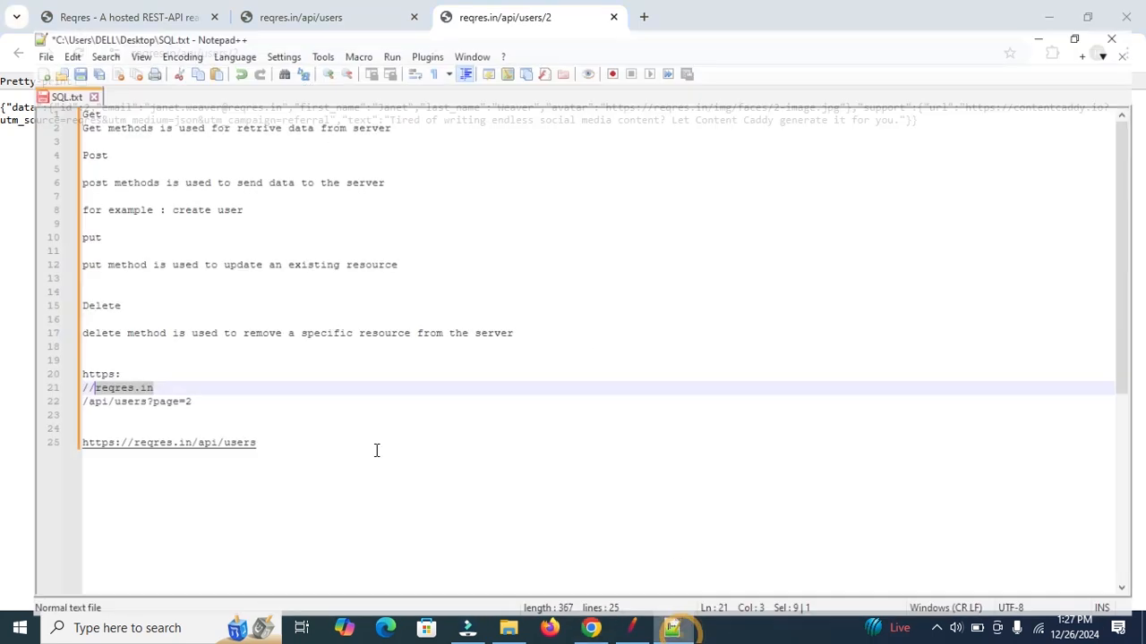
pyautogui.click(278, 433)
pyautogui.press('Return')
pyautogui.press('Return')
pyautogui.press('Return')
pyautogui.hotkey('ctrl', 'v')
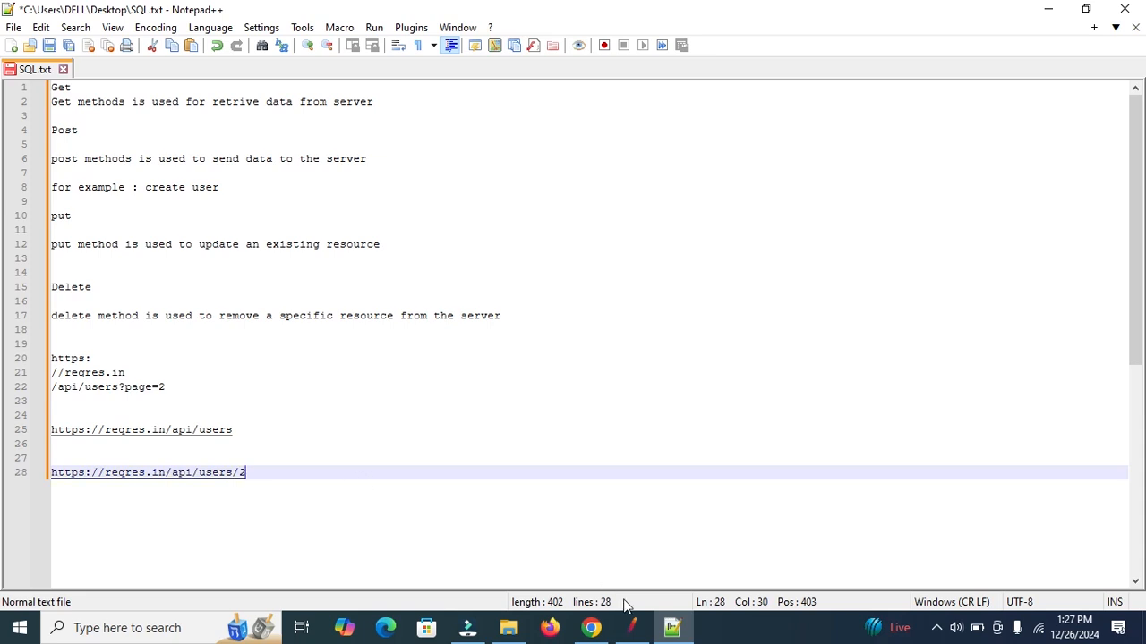
# In JMeter, set the Update request's path to /api/users/2, copied from the notes, and its HTTP method to PUT
pyautogui.click(637, 627)
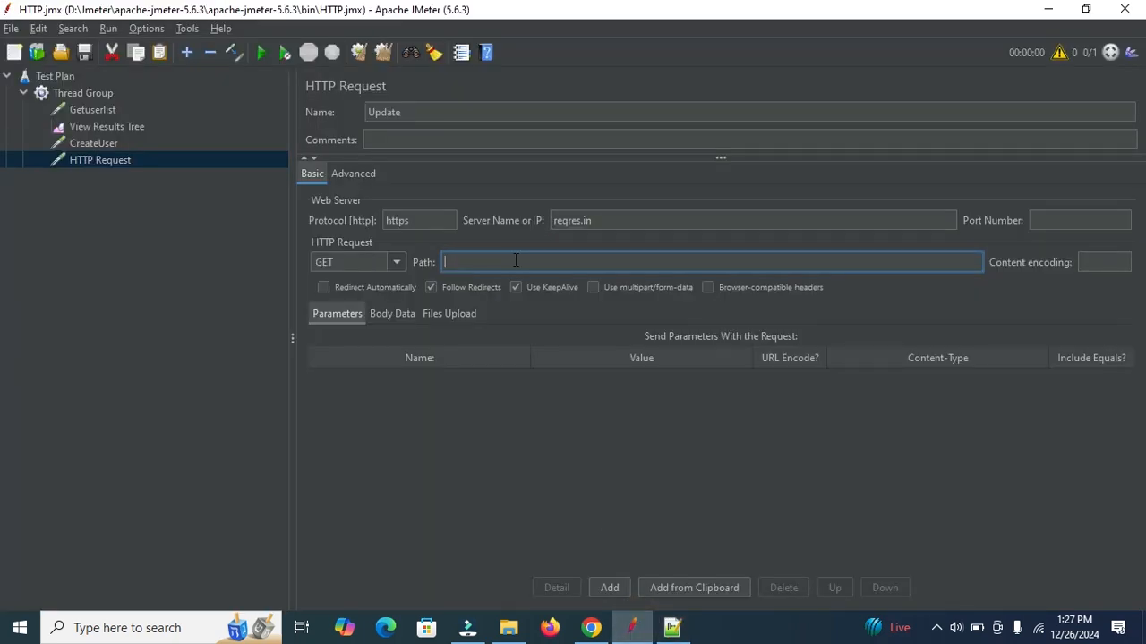
pyautogui.click(672, 627)
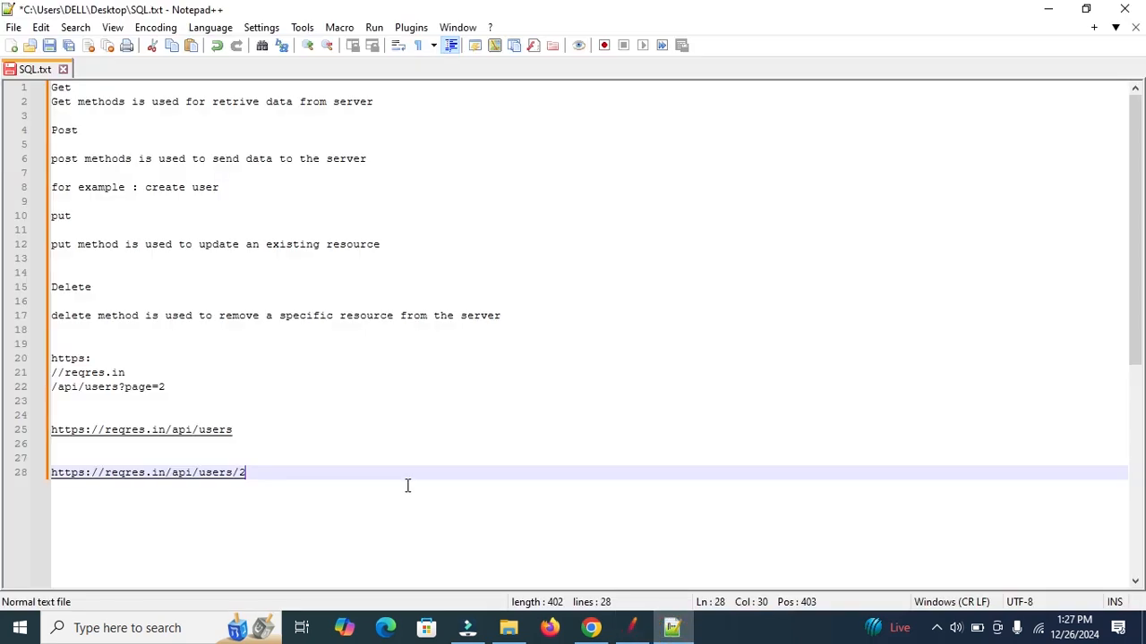
pyautogui.moveTo(265, 472); pyautogui.dragTo(167, 474)
pyautogui.hotkey('ctrl', 'c')
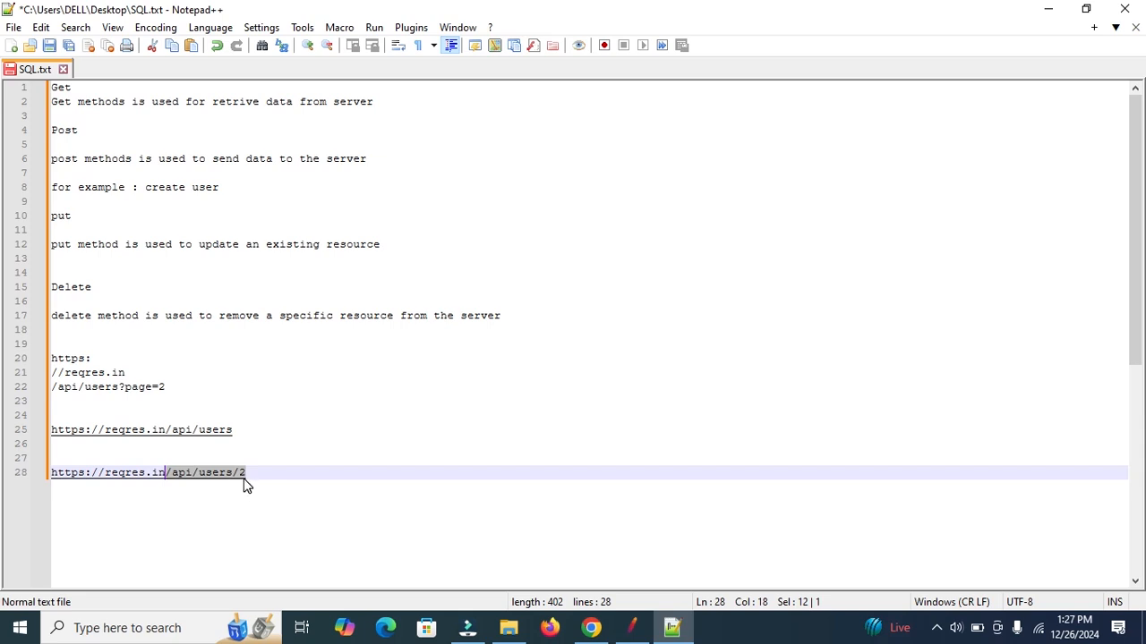
pyautogui.click(634, 629)
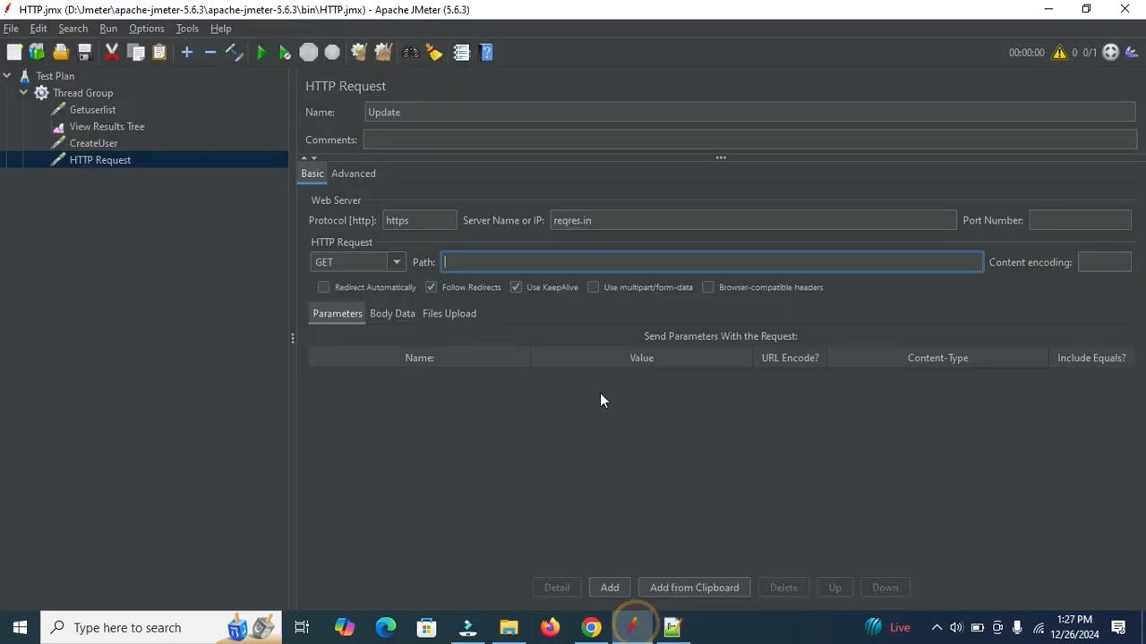
pyautogui.click(555, 262)
pyautogui.hotkey('ctrl', 'v')
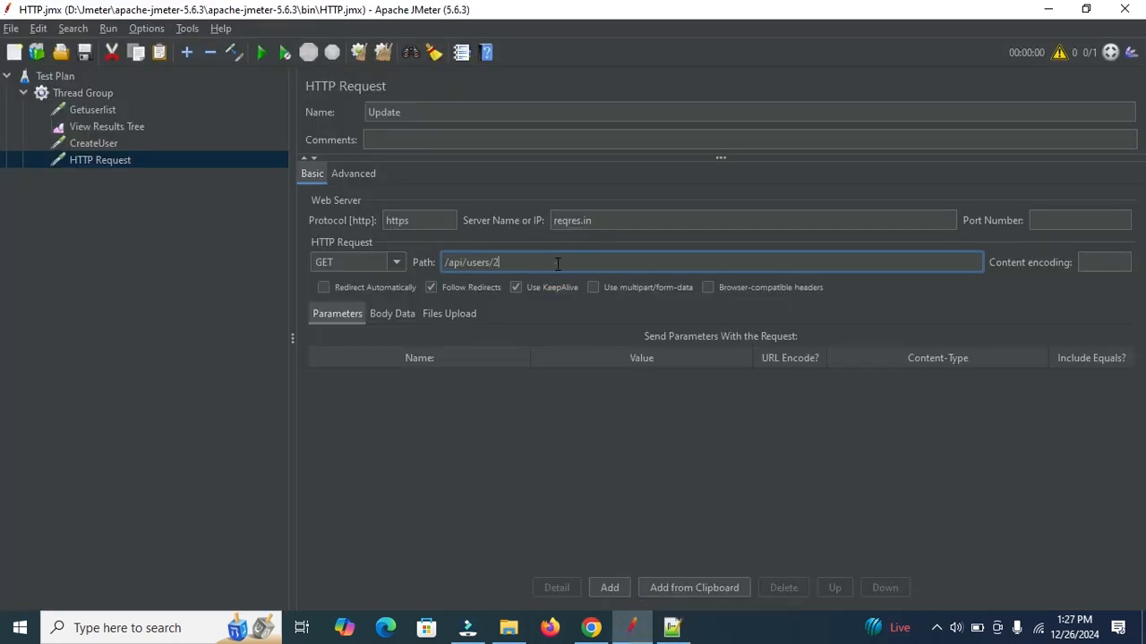
pyautogui.click(396, 261)
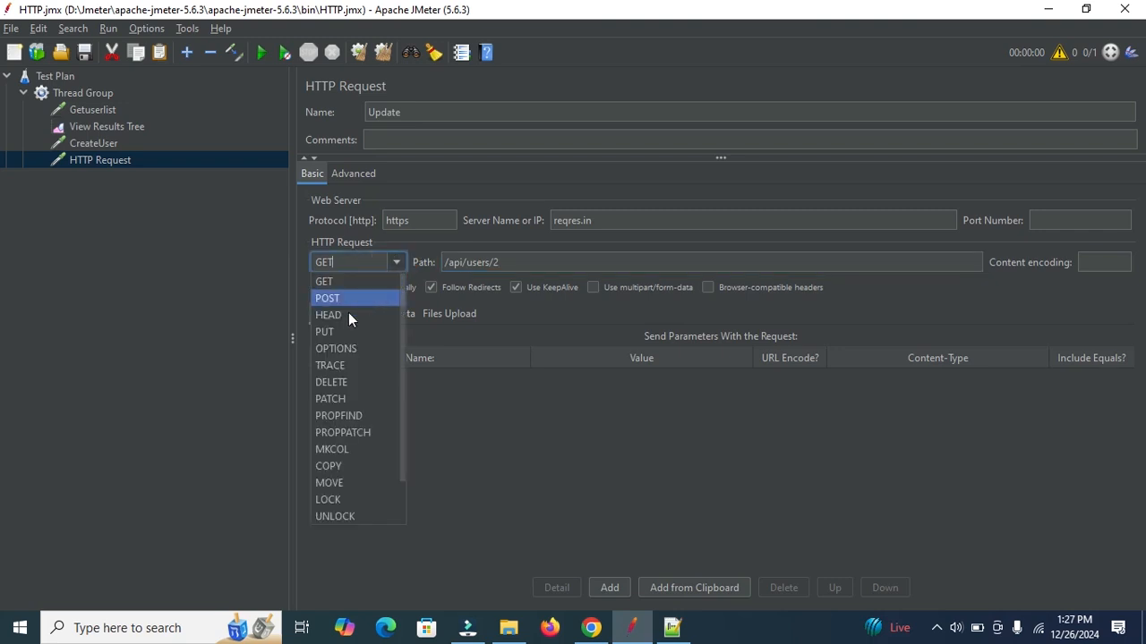
pyautogui.click(326, 332)
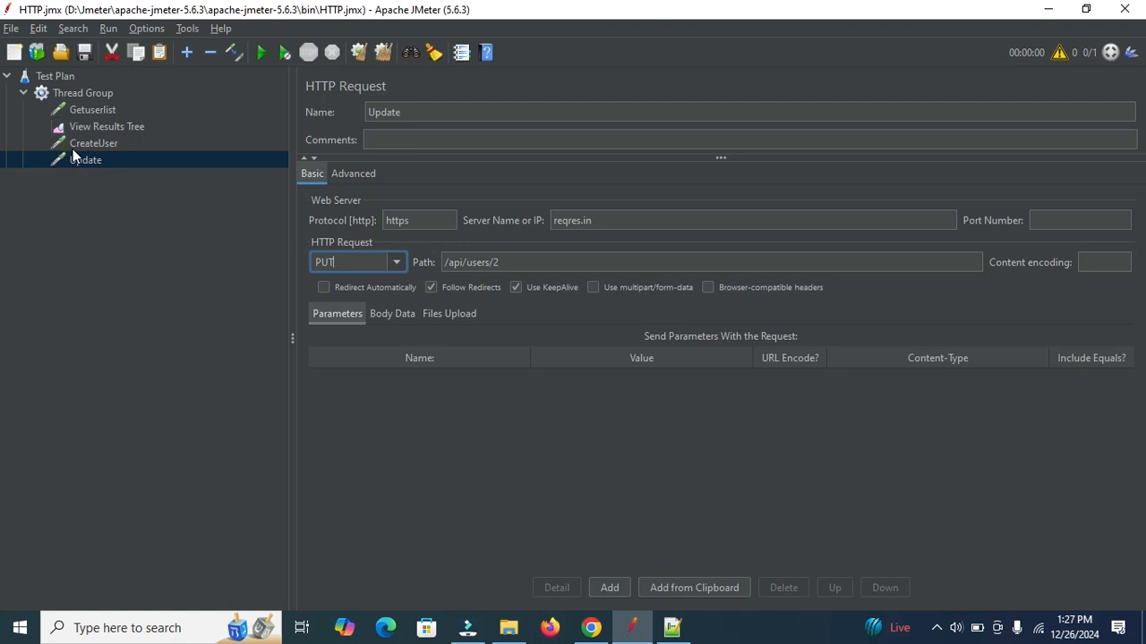
# Run the test plan and review the Update sampler's request body and response body in View Results Tree
pyautogui.click(259, 55)
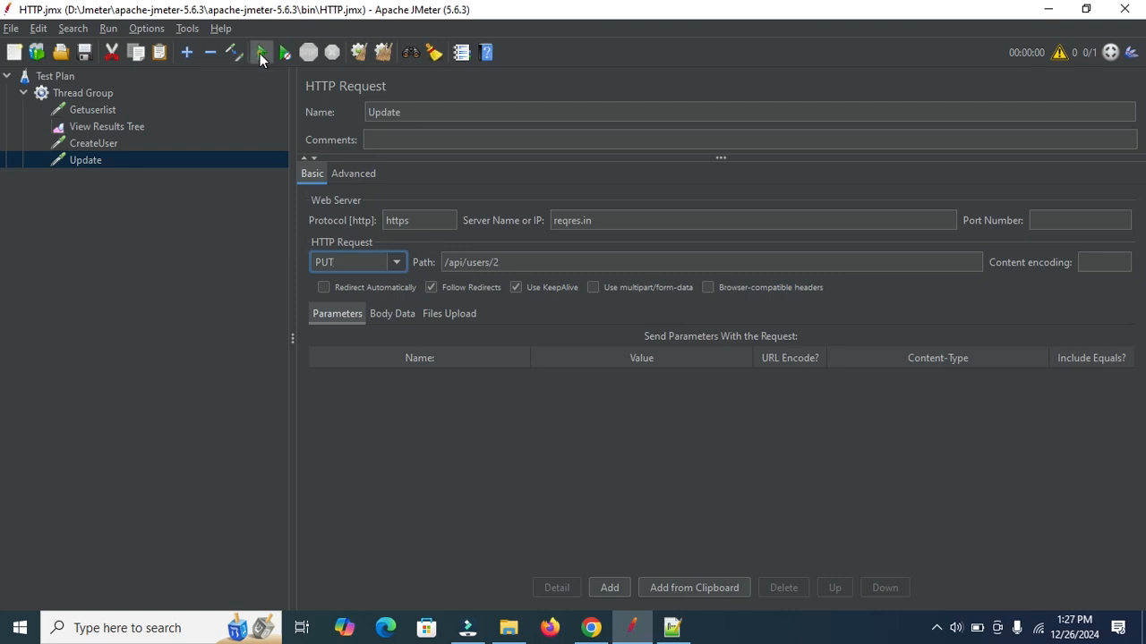
pyautogui.click(100, 127)
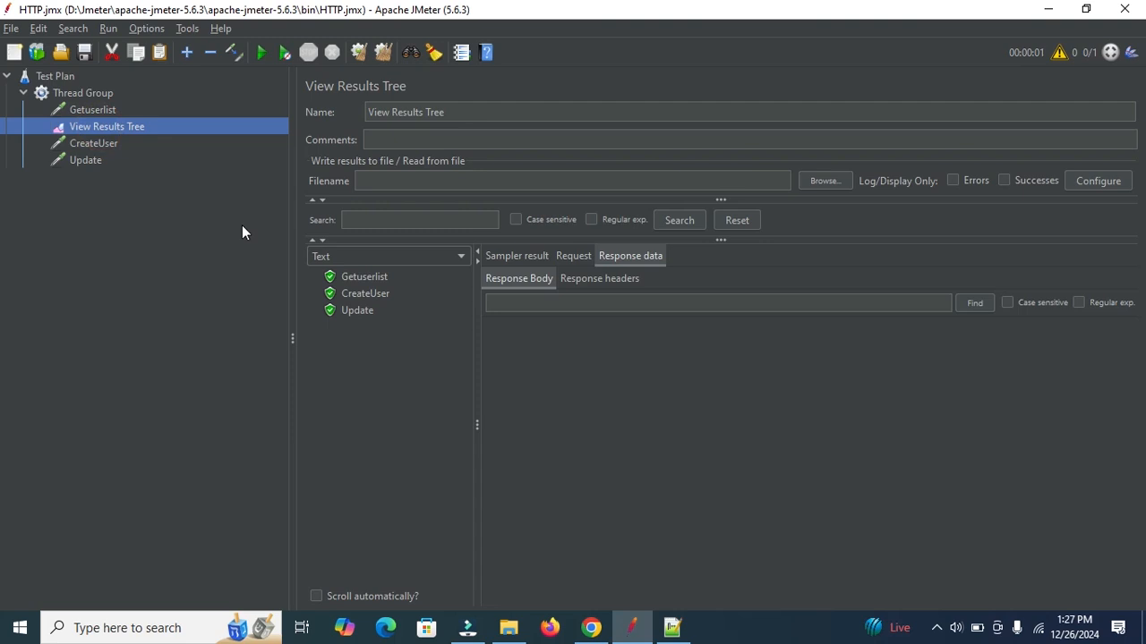
pyautogui.click(360, 310)
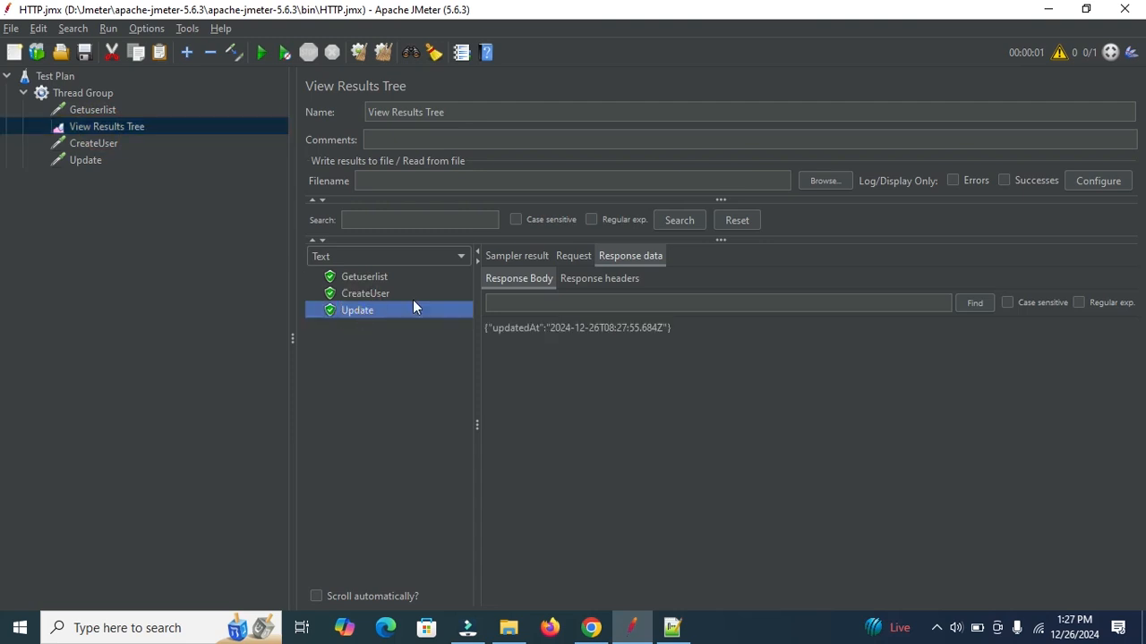
pyautogui.click(579, 255)
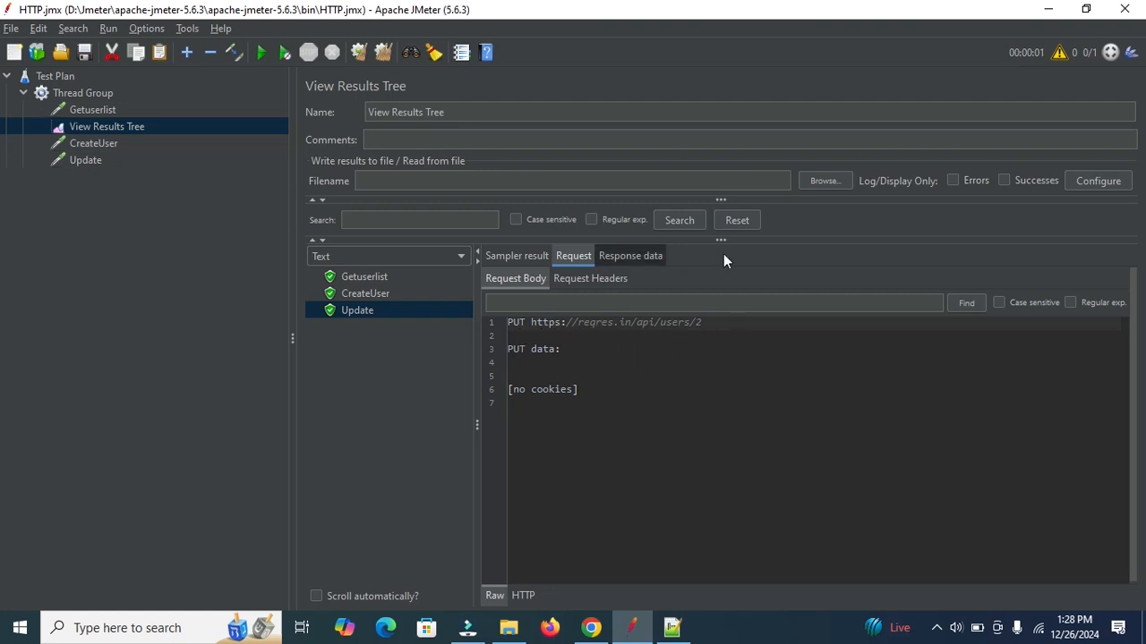
pyautogui.click(637, 257)
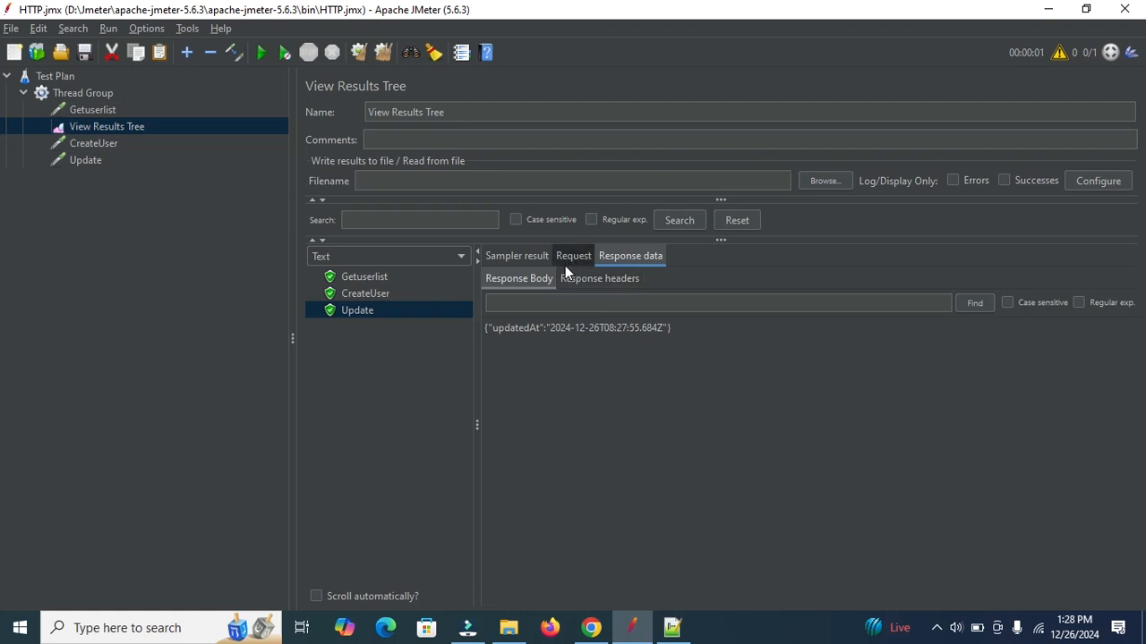
# Check the Update sampler result's response code and compare it with the PUT example's response on the reqres.in page in Chrome
pyautogui.click(510, 257)
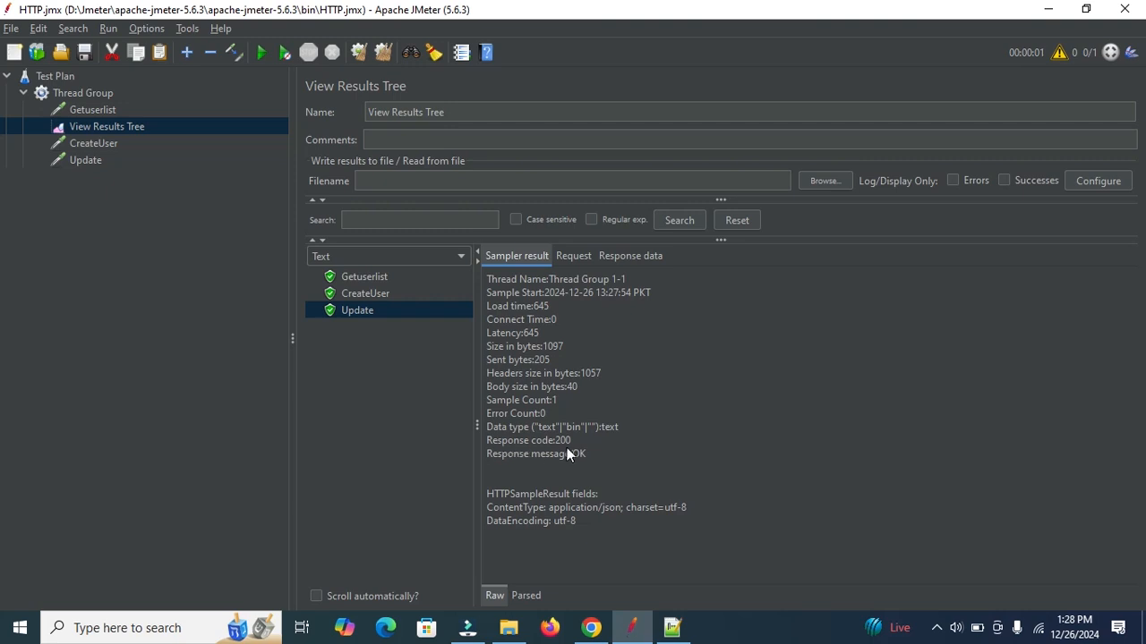
pyautogui.click(591, 628)
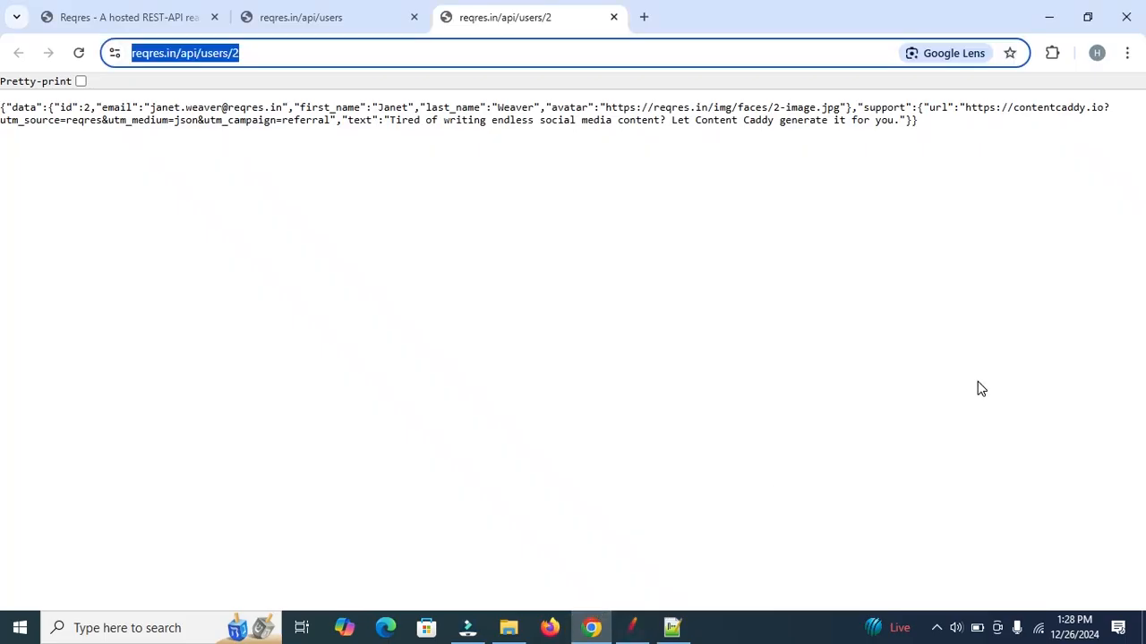
pyautogui.click(196, 17)
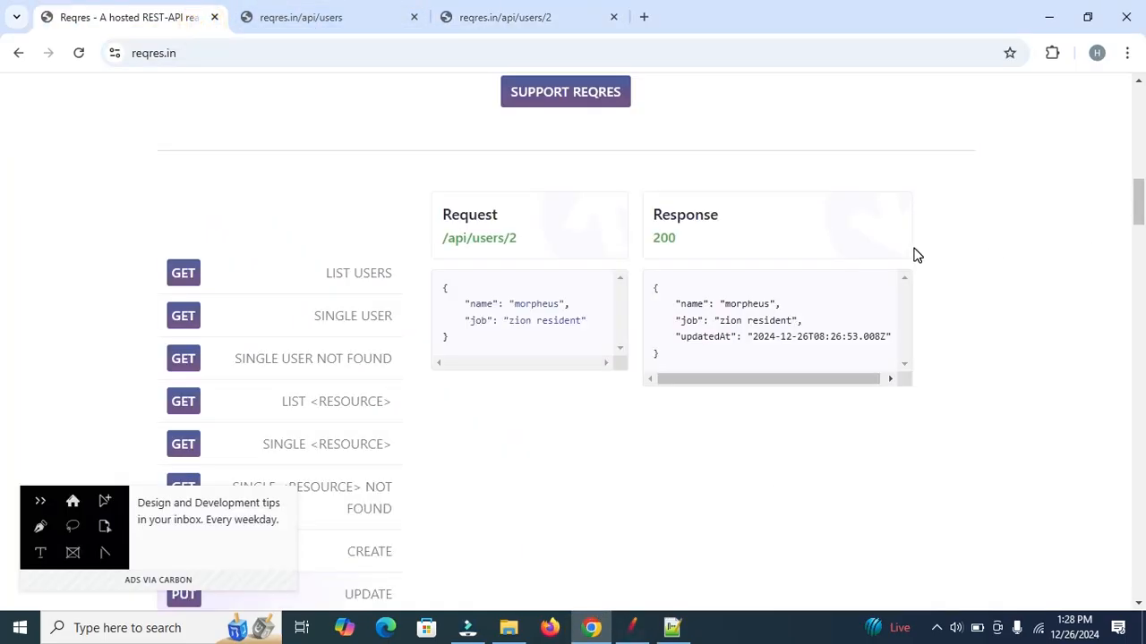
pyautogui.moveTo(677, 243); pyautogui.dragTo(652, 246)
# Highlight the Delete heading in the Notepad++ notes, and in Chrome open the /api/users/2 request link of the reqres.in DELETE example
pyautogui.click(672, 627)
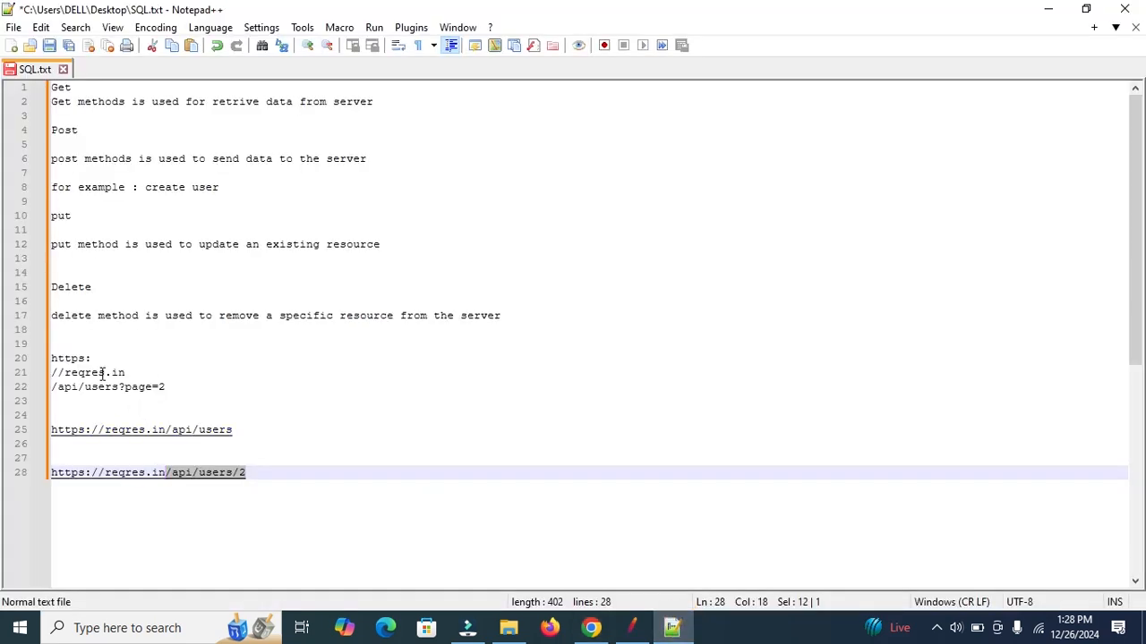
pyautogui.moveTo(94, 286); pyautogui.dragTo(51, 286)
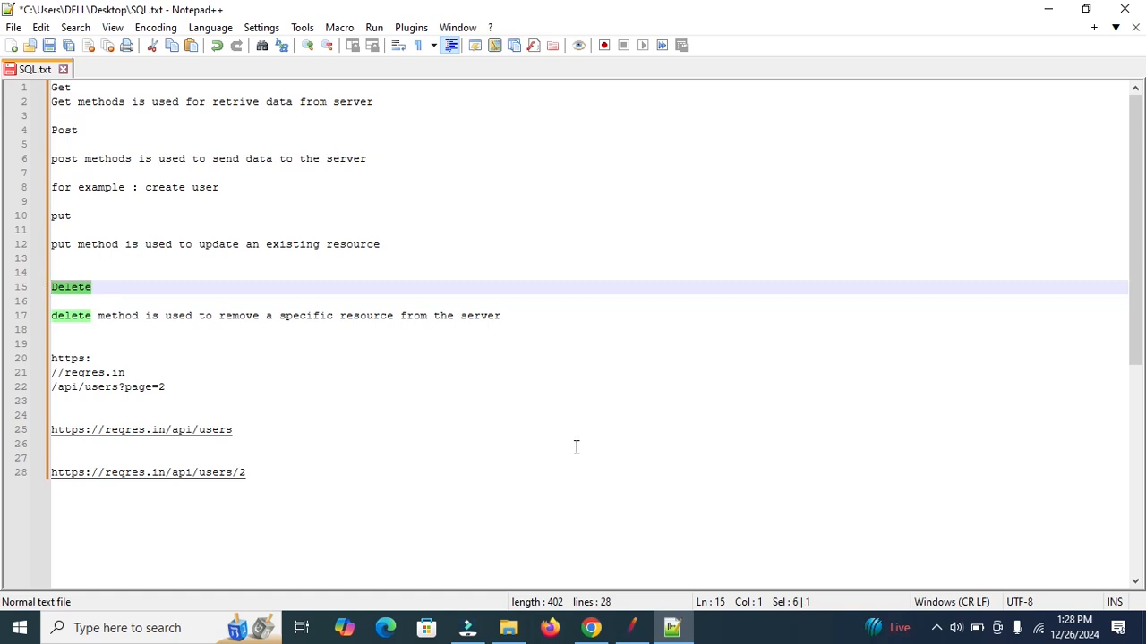
pyautogui.click(590, 627)
pyautogui.scroll(-5, 2, 221)
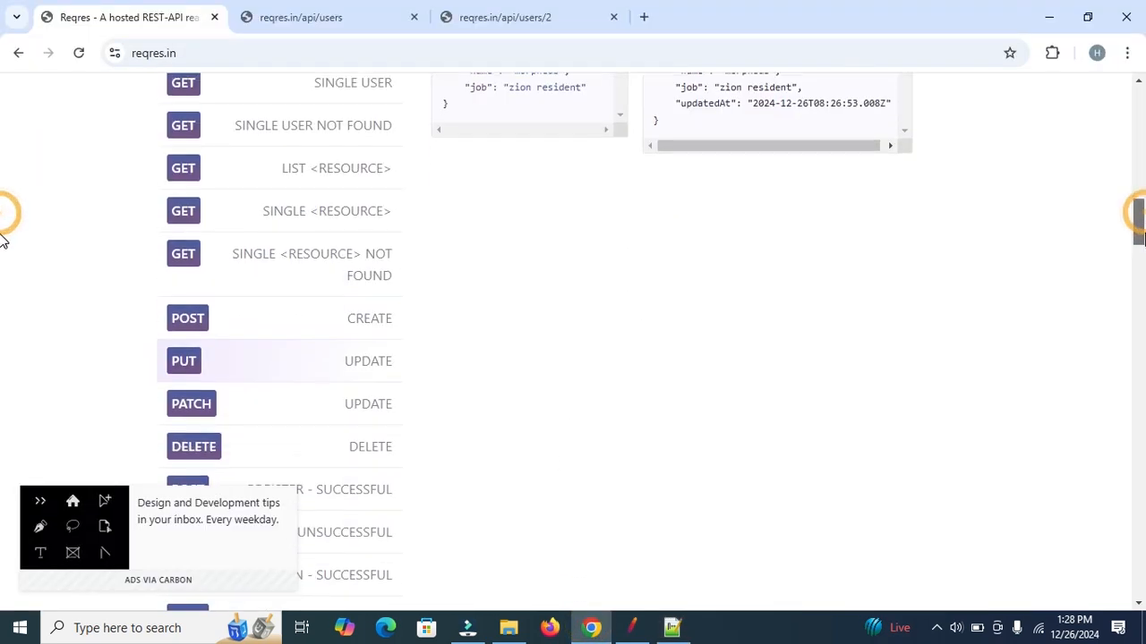
pyautogui.scroll(-1, 2, 262)
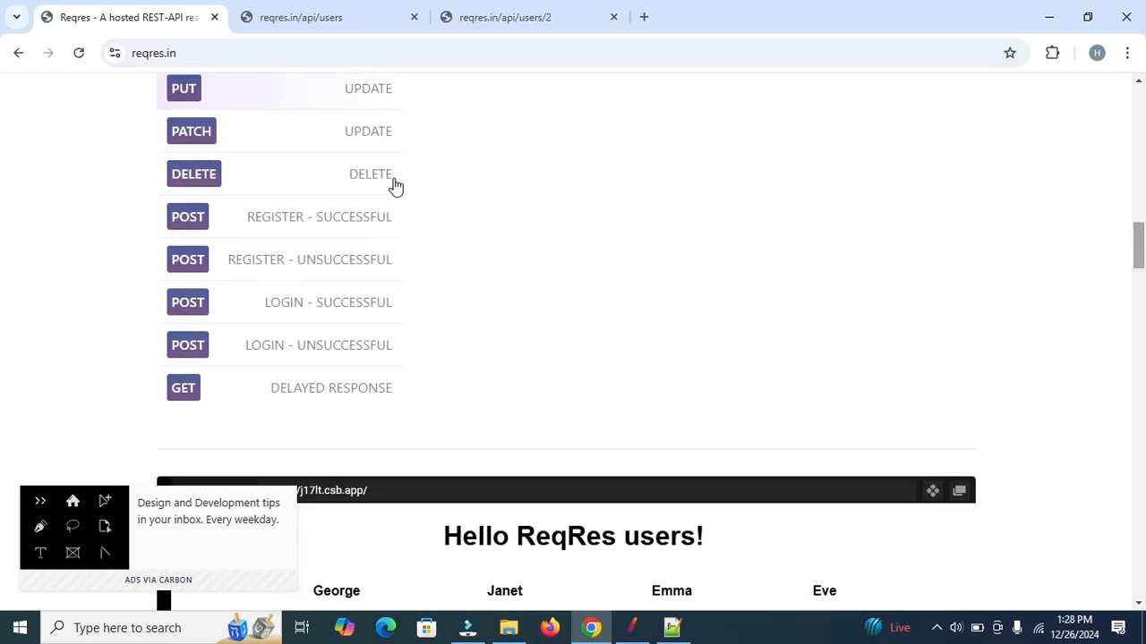
pyautogui.click(195, 174)
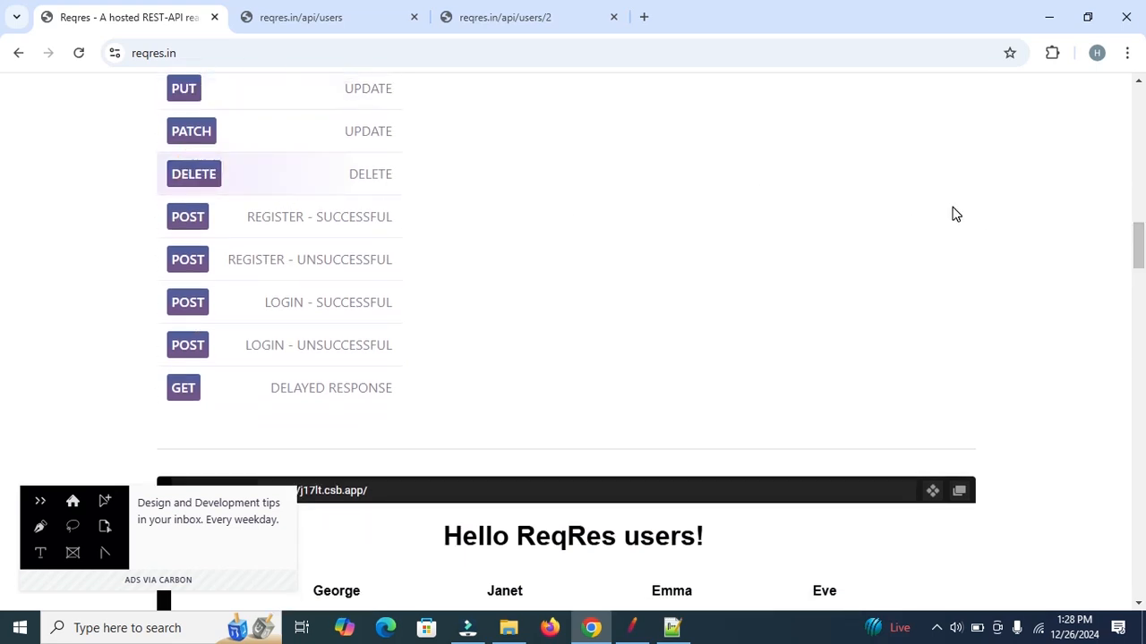
pyautogui.scroll(8, 2, 245)
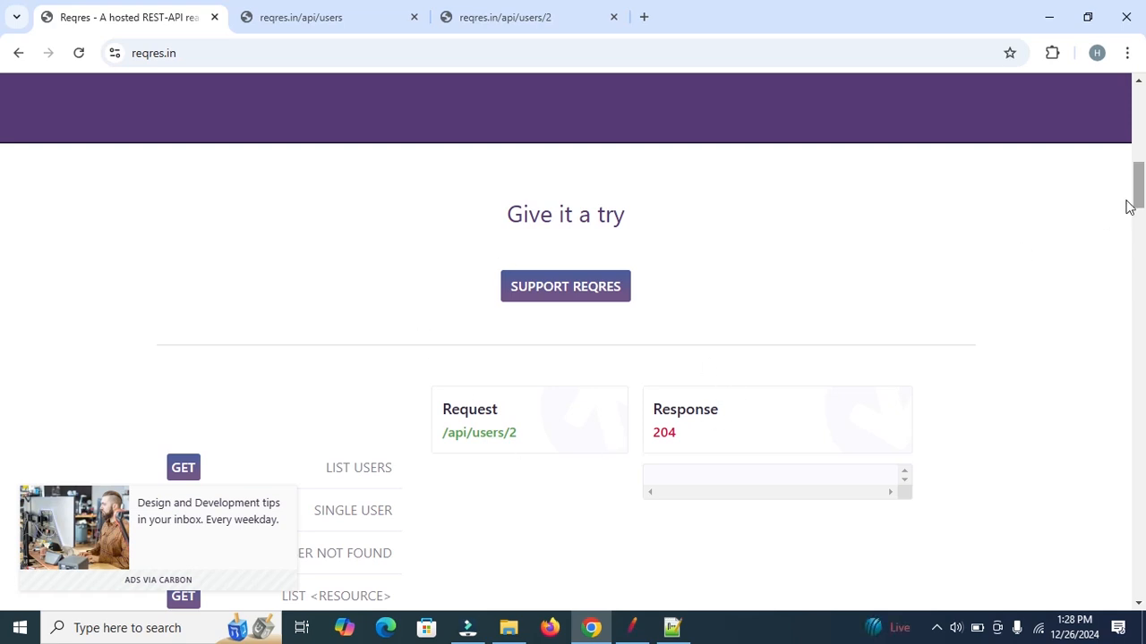
pyautogui.moveTo(1139, 203); pyautogui.dragTo(1139, 210)
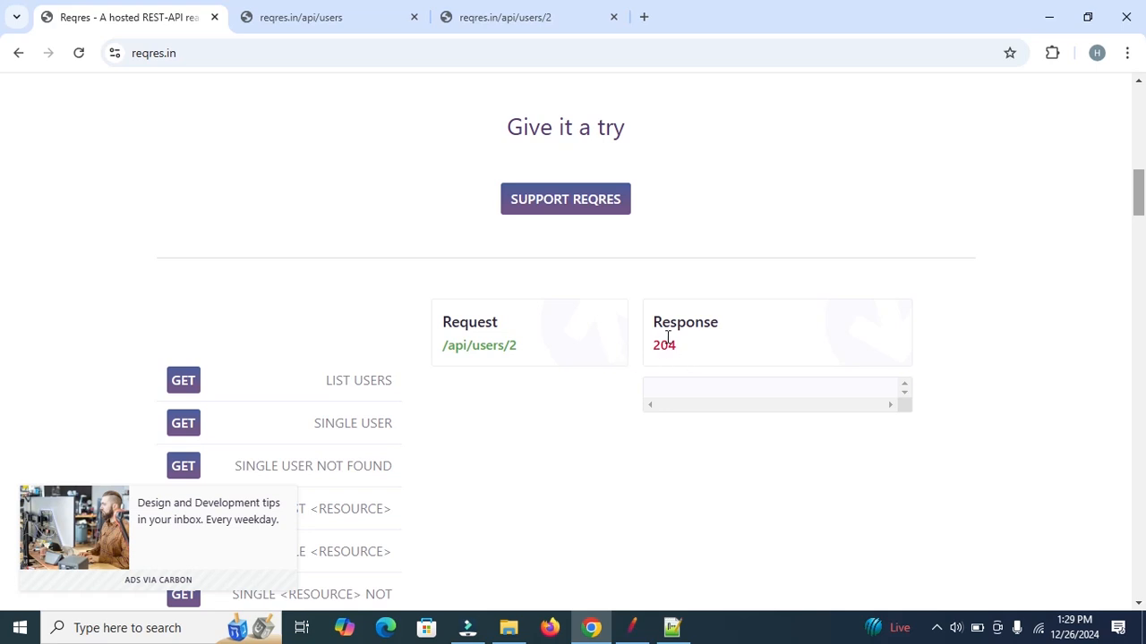
pyautogui.click(454, 345)
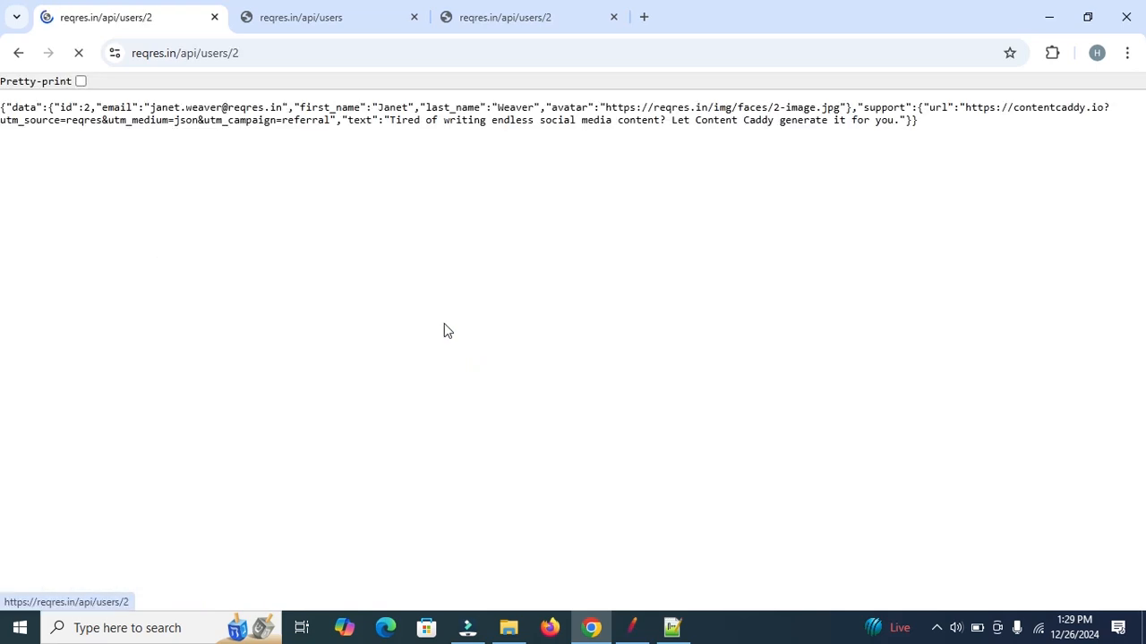
# In JMeter, add an HTTP Request sampler named Delete to the Thread Group and set its protocol to https
pyautogui.click(633, 628)
pyautogui.rightClick(85, 92)
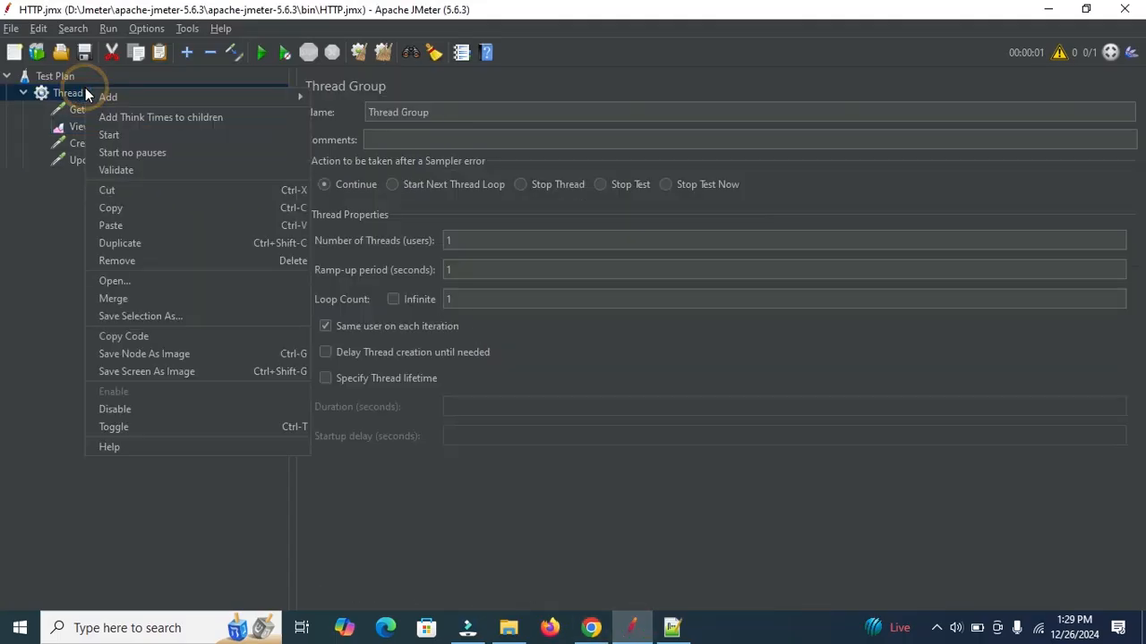
pyautogui.moveTo(189, 106)
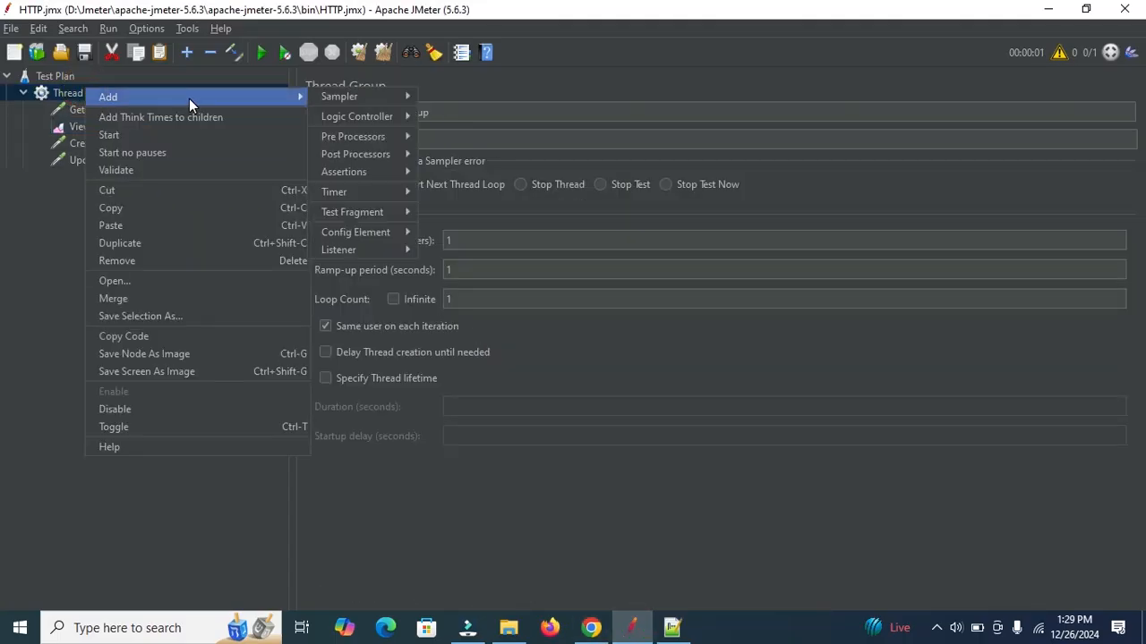
pyautogui.moveTo(347, 96)
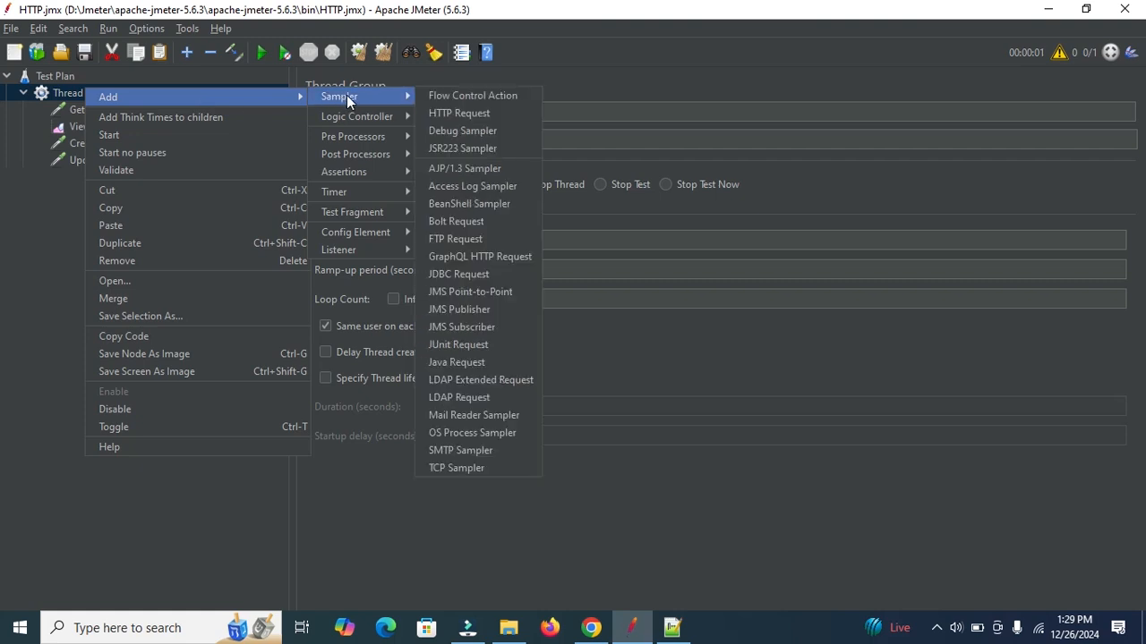
pyautogui.click(444, 111)
pyautogui.tripleClick(438, 110)
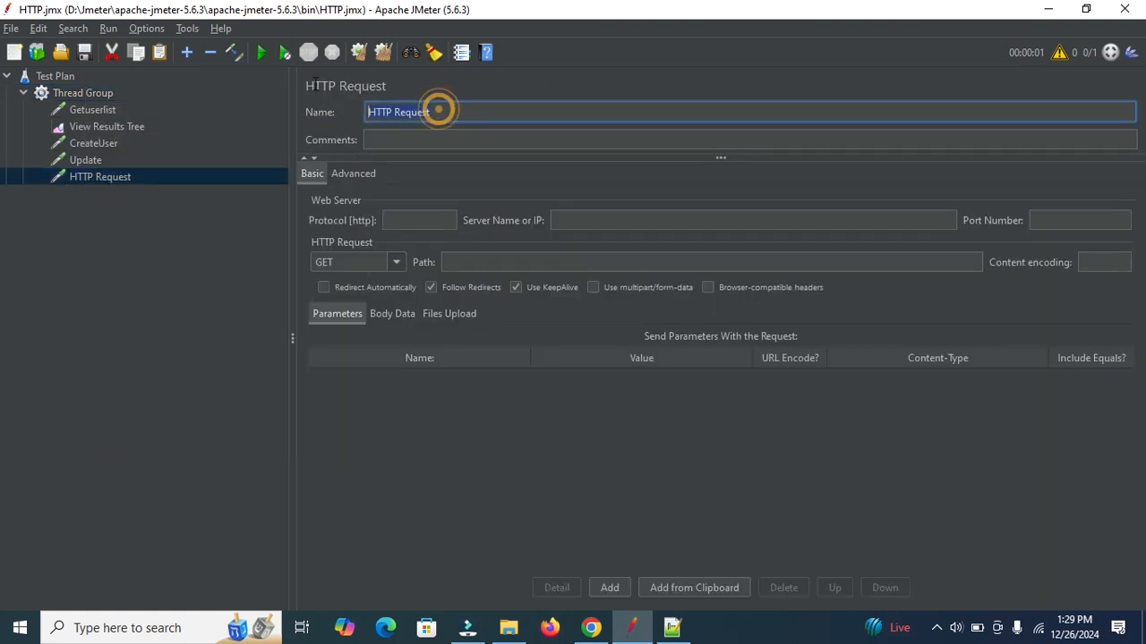
pyautogui.write('Delete')
pyautogui.click(440, 222)
pyautogui.write('https')
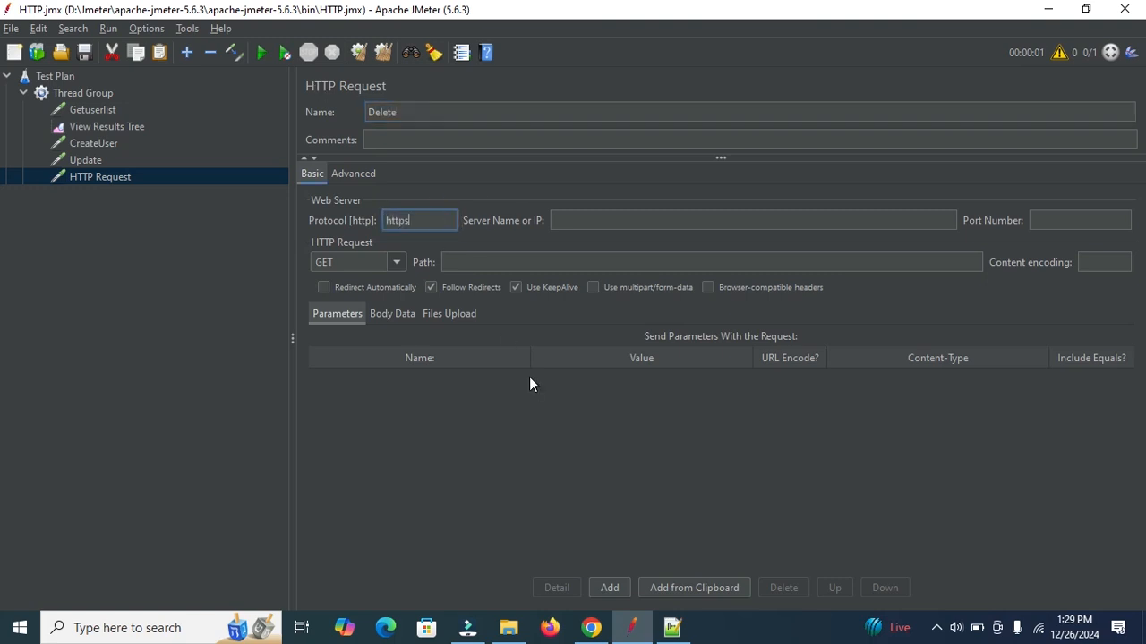
pyautogui.click(591, 627)
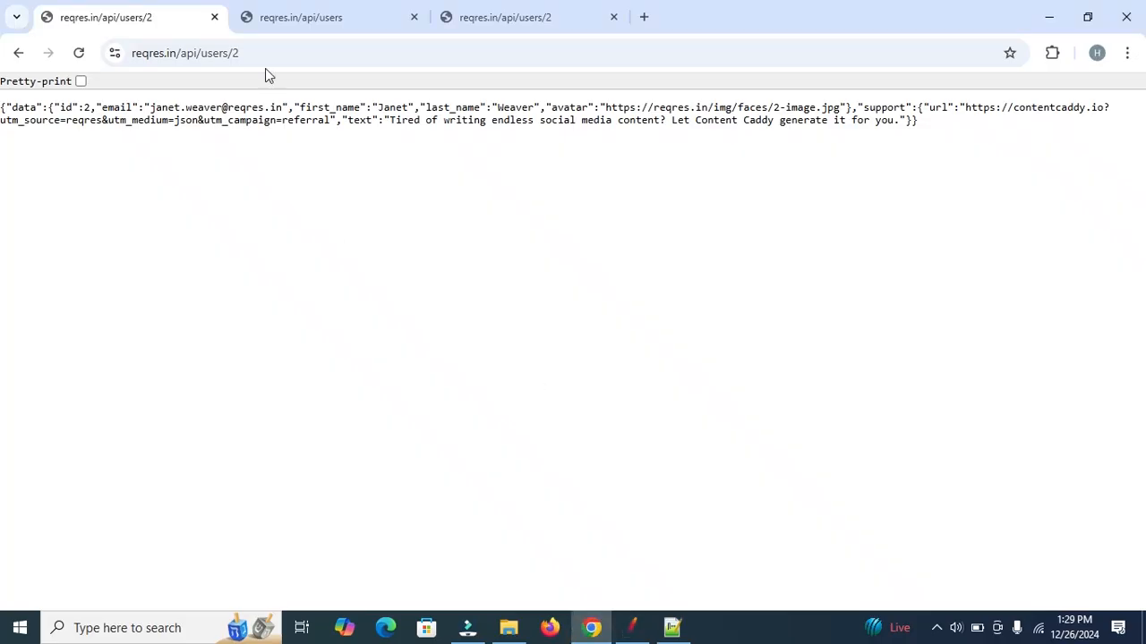
pyautogui.click(267, 52)
pyautogui.hotkey('ctrl', 'c')
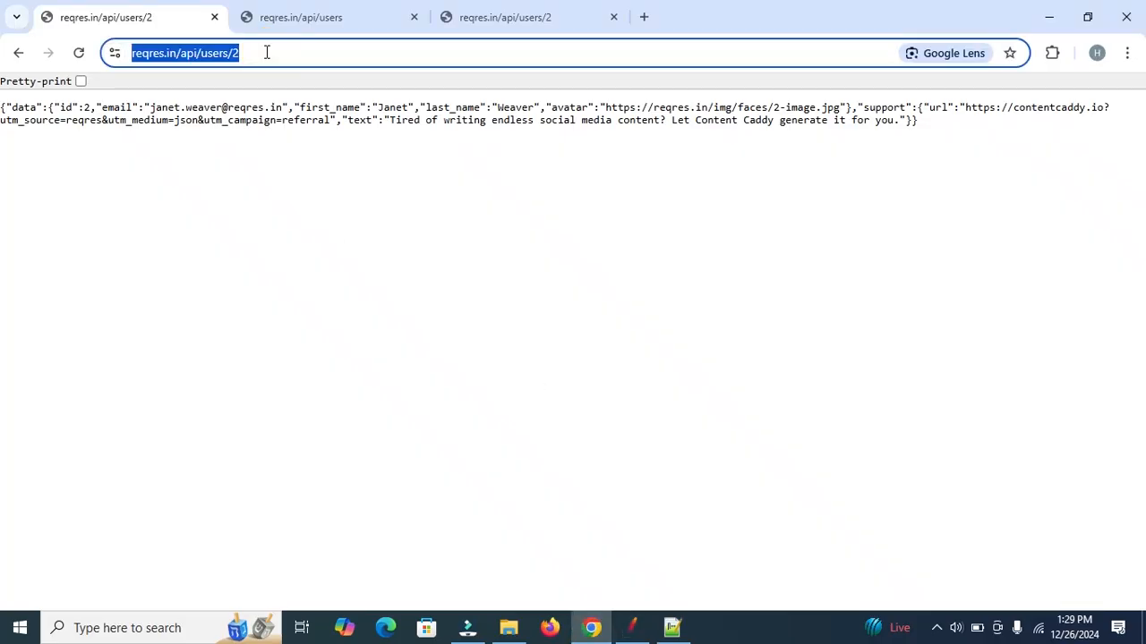
pyautogui.hotkey('alt', 'Tab')
pyautogui.click(583, 220)
pyautogui.hotkey('ctrl', 'v')
pyautogui.moveTo(587, 220); pyautogui.dragTo(538, 217)
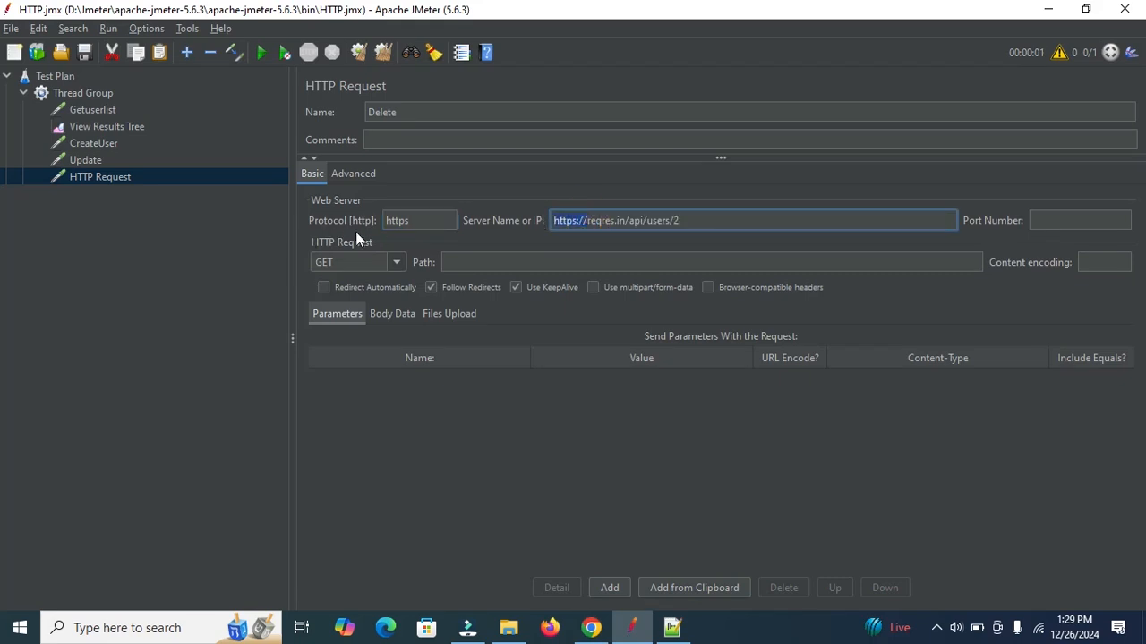
pyautogui.press('BackSpace')
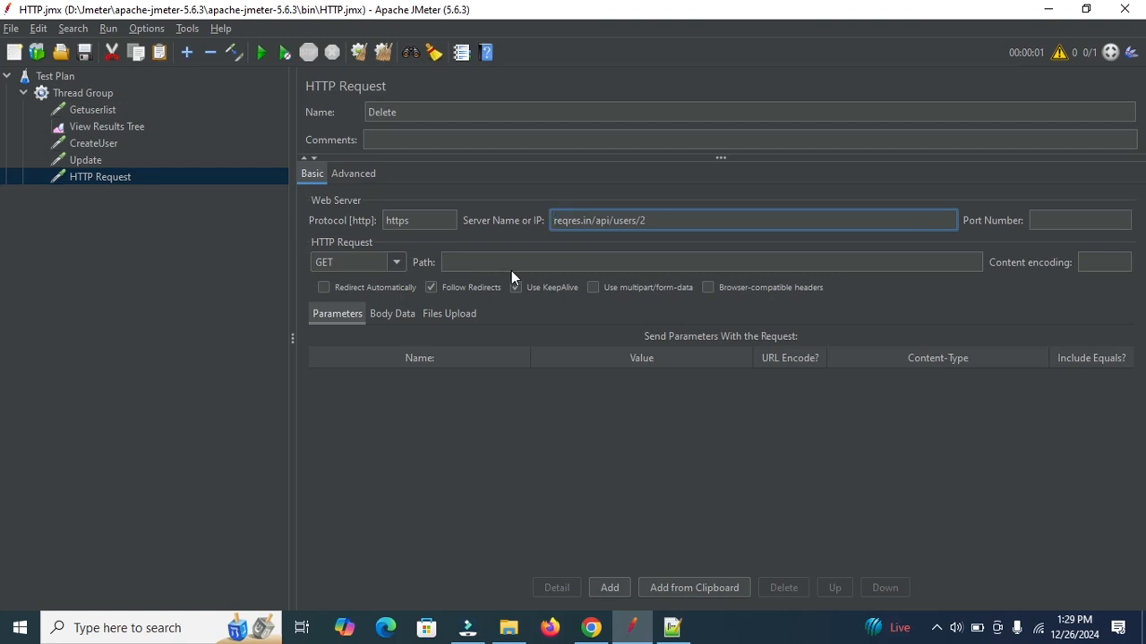
# Move /api/users/2 from the Delete request's server name to its path and set the HTTP method to DELETE
pyautogui.click(591, 219)
pyautogui.moveTo(669, 216); pyautogui.dragTo(591, 217)
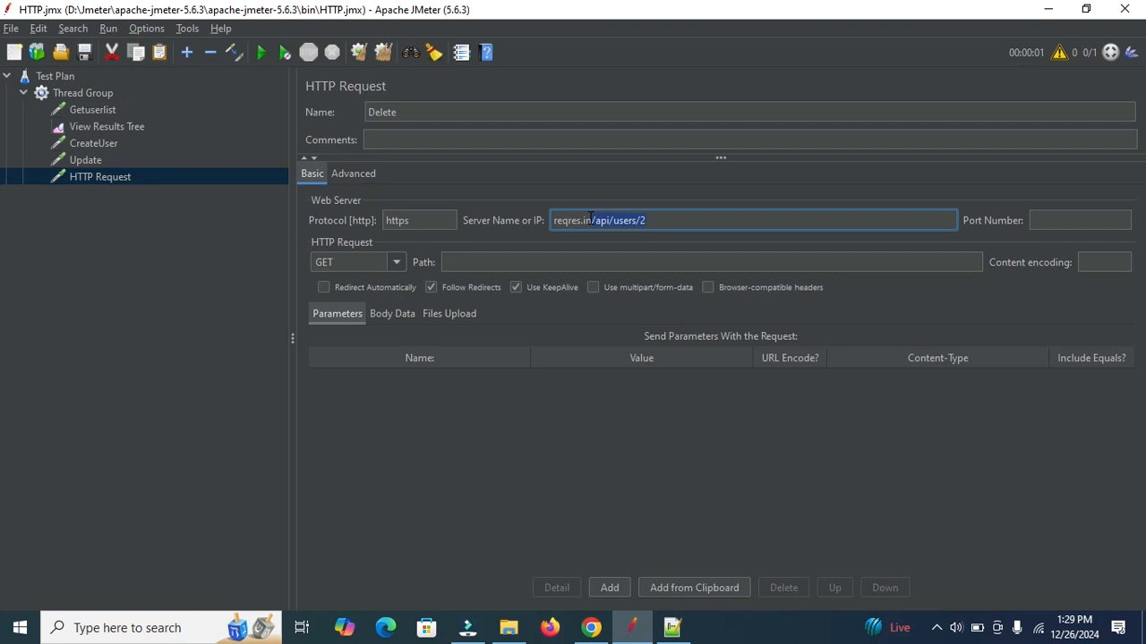
pyautogui.hotkey('ctrl', 'x')
pyautogui.click(555, 263)
pyautogui.hotkey('ctrl', 'v')
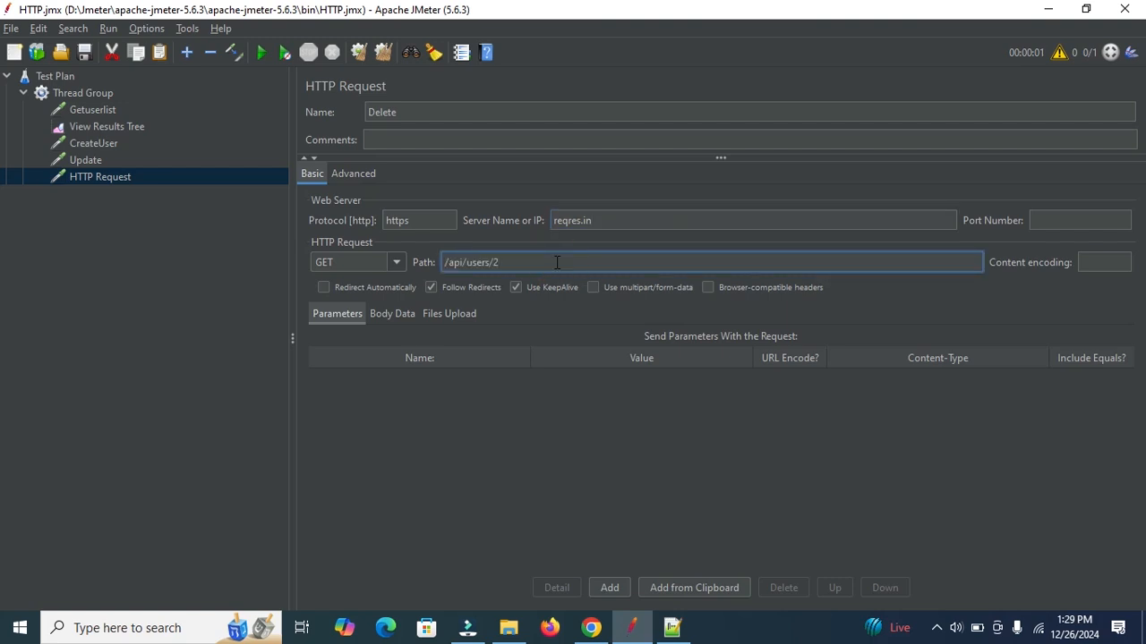
pyautogui.click(394, 265)
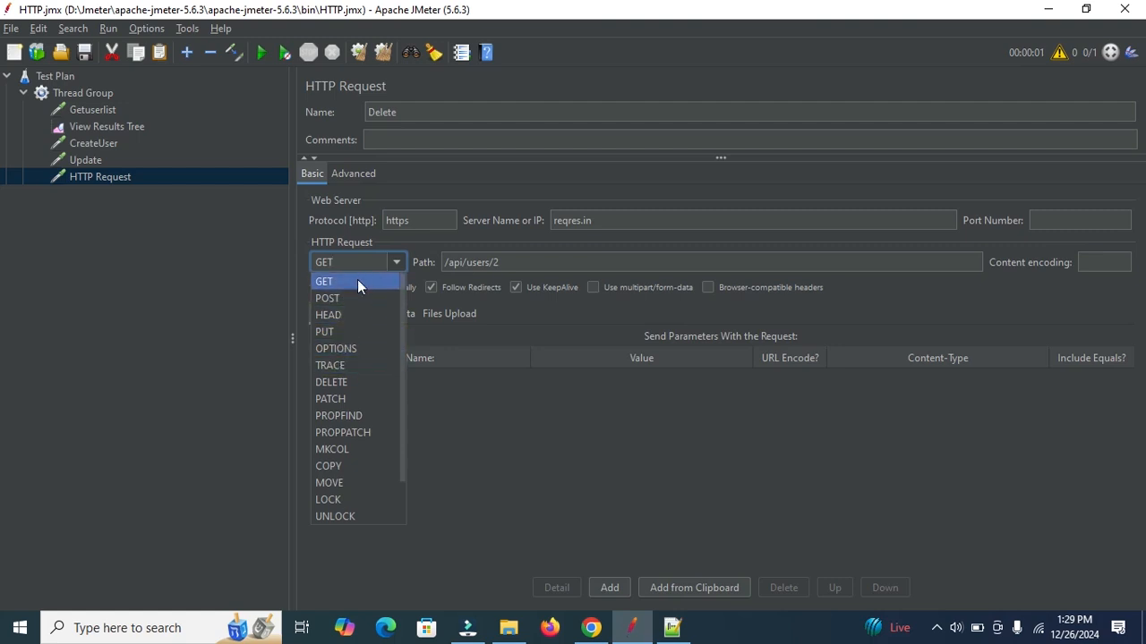
pyautogui.click(331, 382)
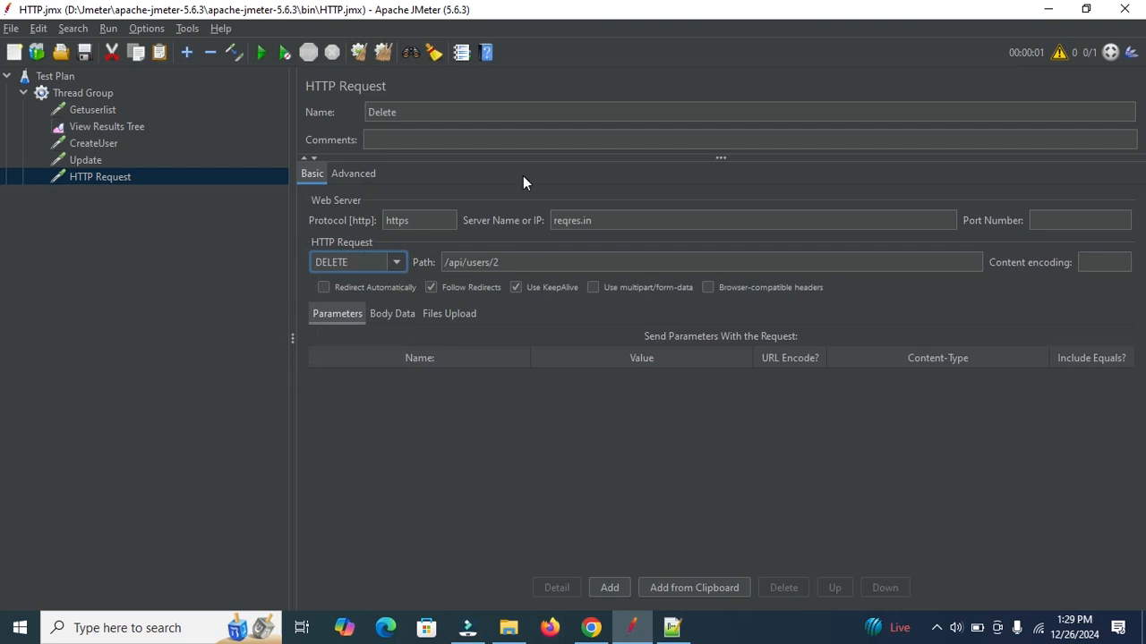
# Clear all earlier results, run the test plan and show View Results Tree
pyautogui.click(381, 51)
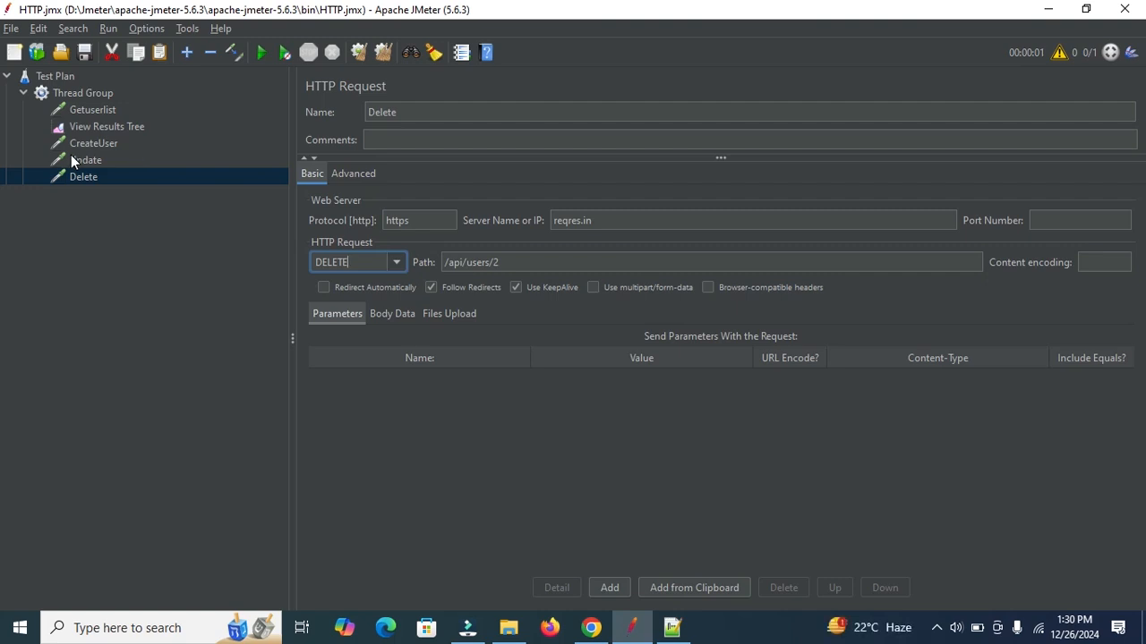
pyautogui.click(264, 52)
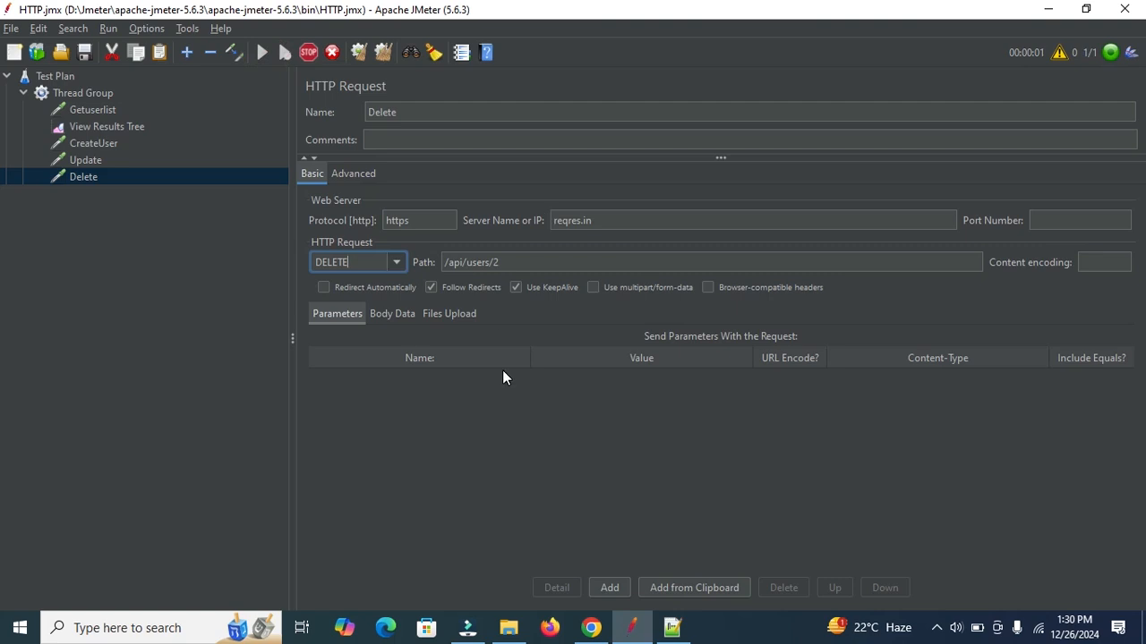
pyautogui.click(108, 128)
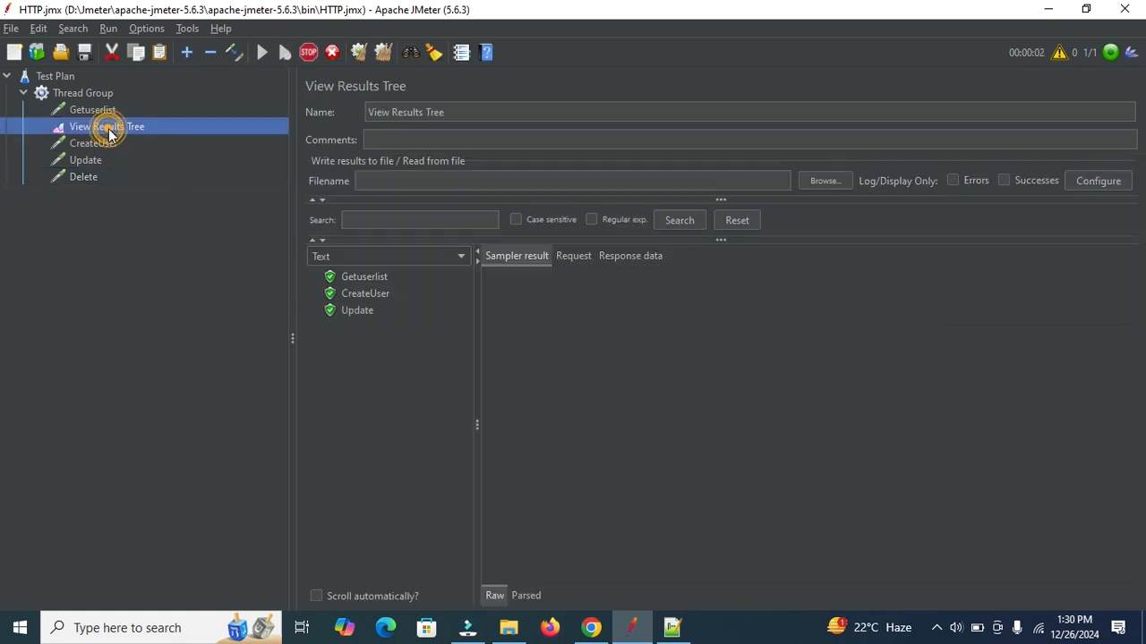
# Review the response bodies of the Getuserlist, CreateUser and Update samplers
pyautogui.click(384, 277)
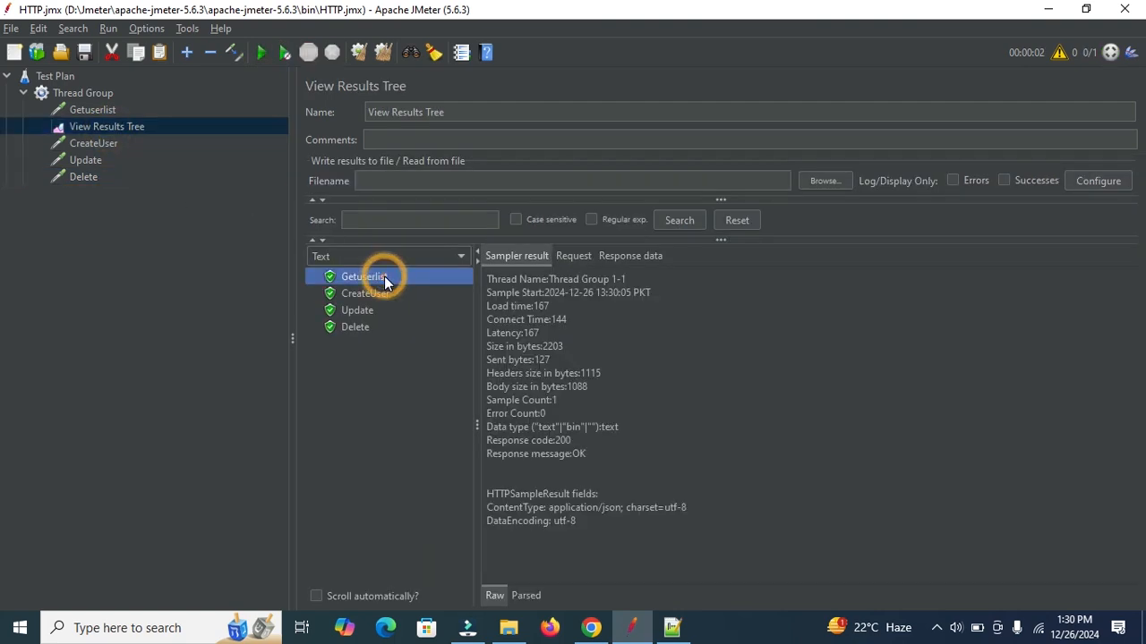
pyautogui.click(630, 257)
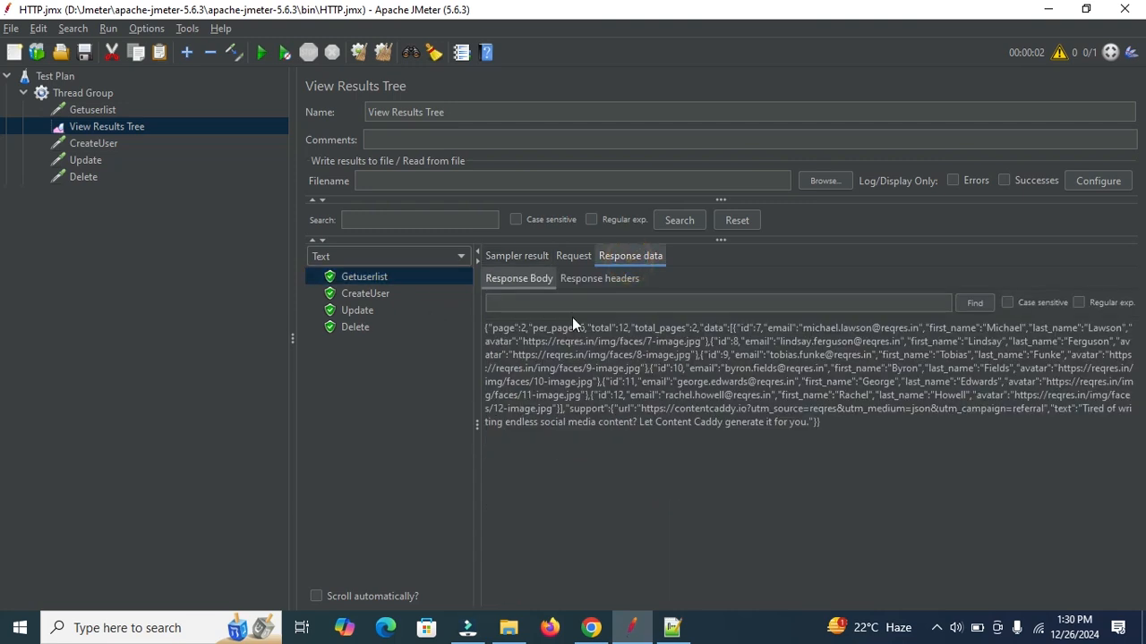
pyautogui.moveTo(845, 419); pyautogui.dragTo(386, 296)
pyautogui.click(386, 297)
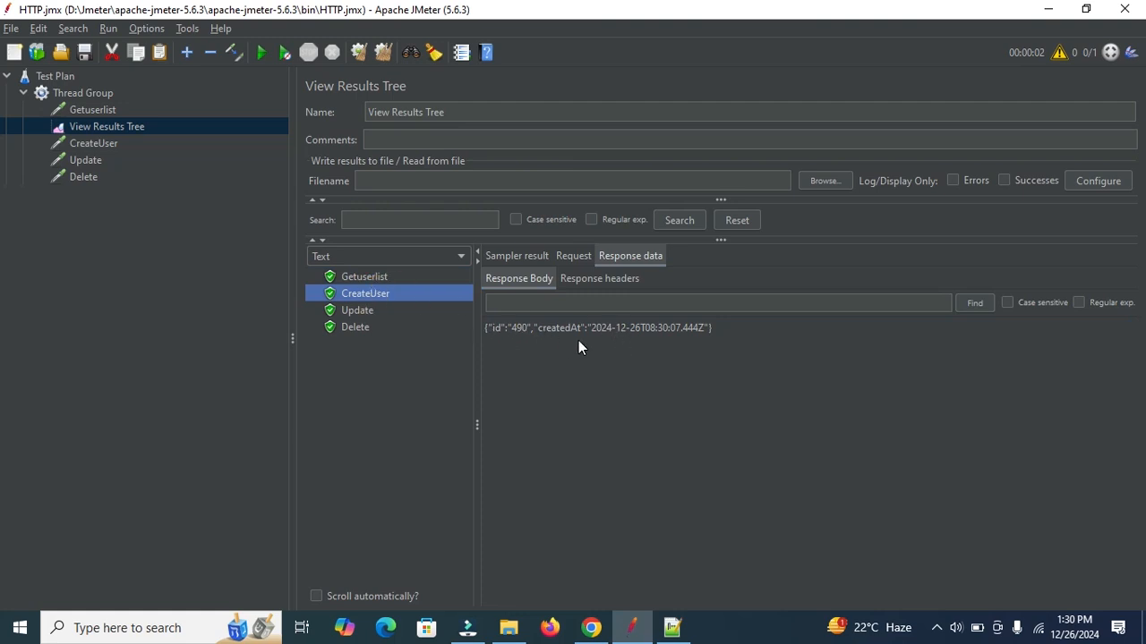
pyautogui.click(356, 312)
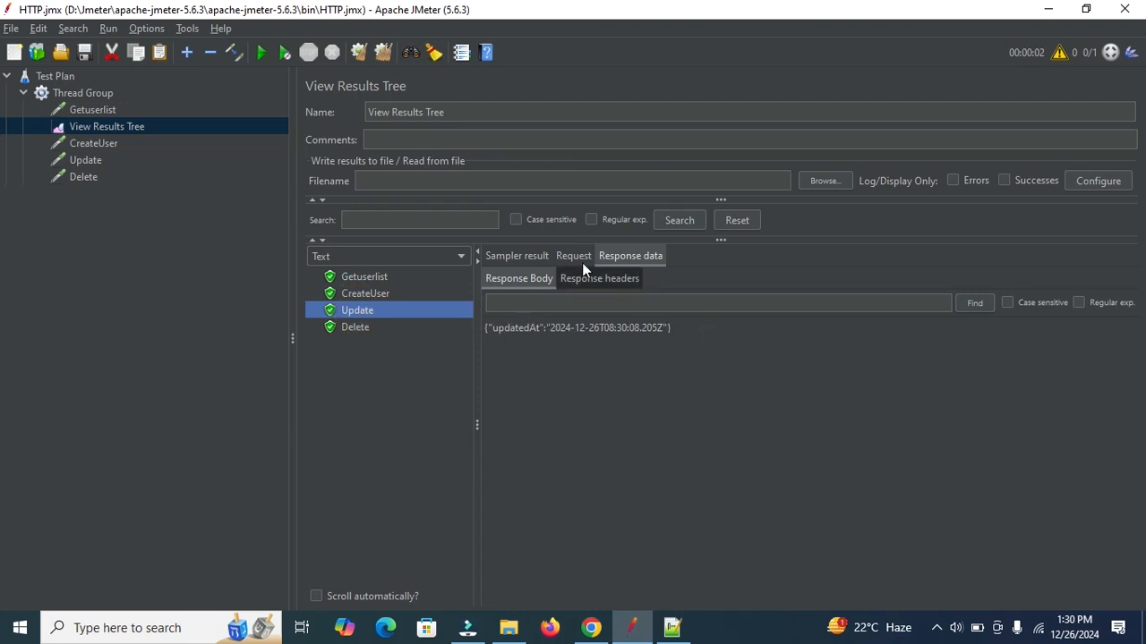
# Examine the Delete sampler's response body, request body and sampler result
pyautogui.click(358, 325)
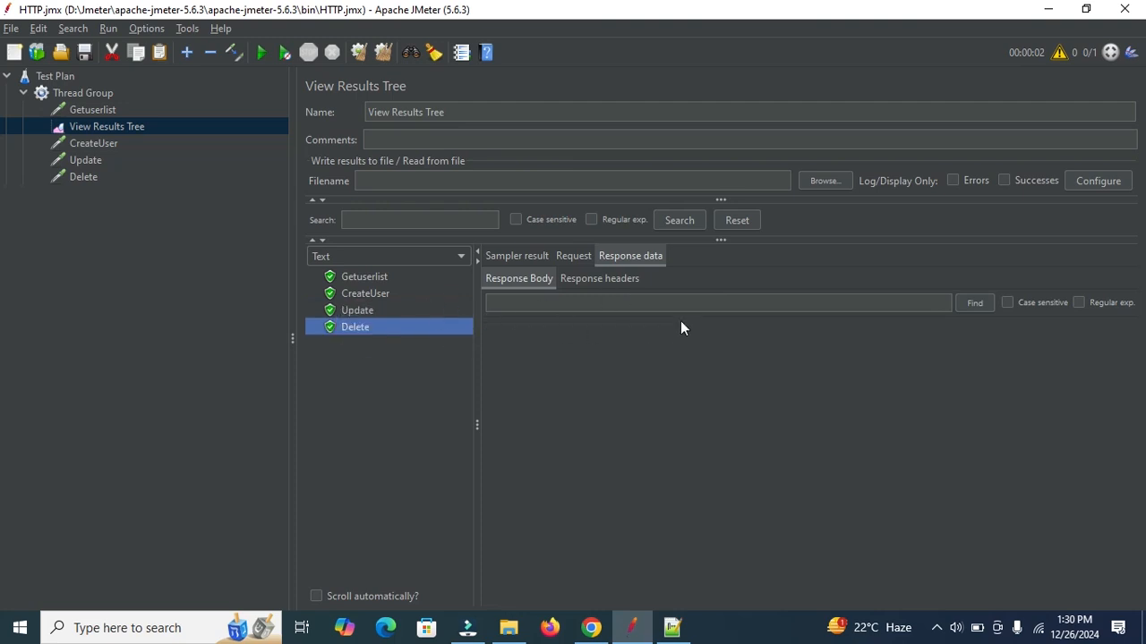
pyautogui.click(573, 255)
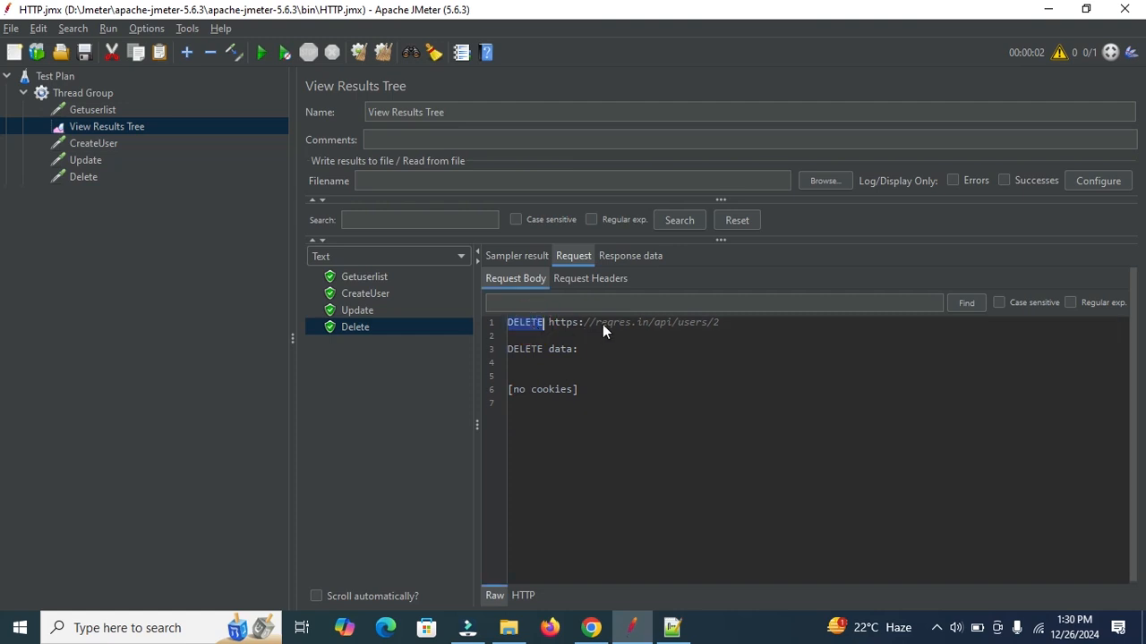
pyautogui.click(529, 256)
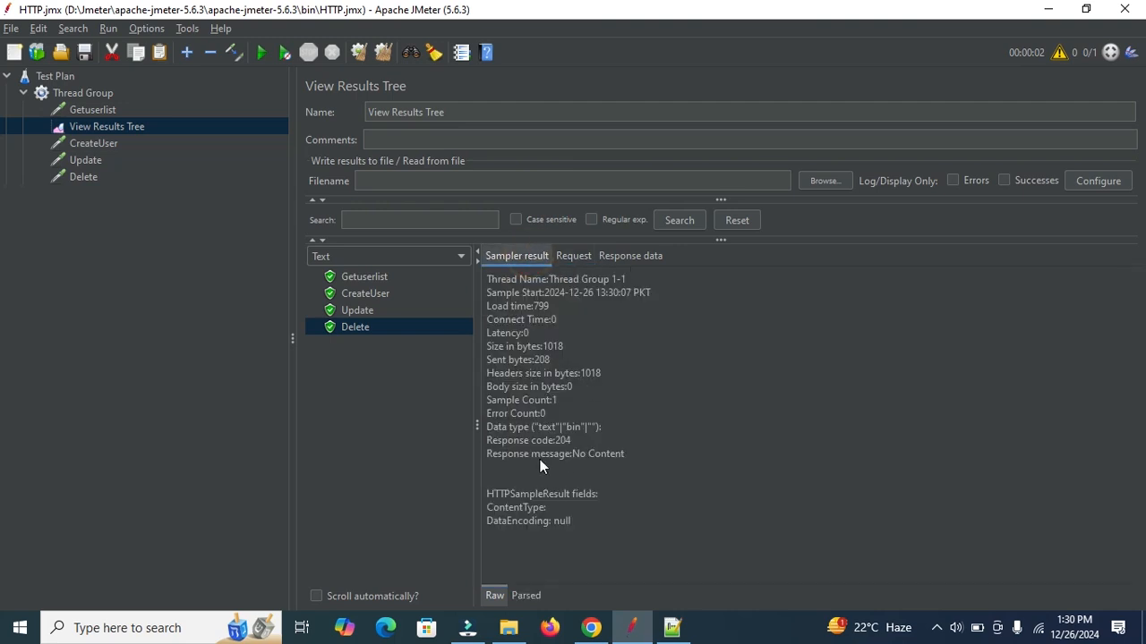
# Switch to Chrome and go back from the users/2 page to the list of sample requests on the reqres.in home page
pyautogui.click(590, 627)
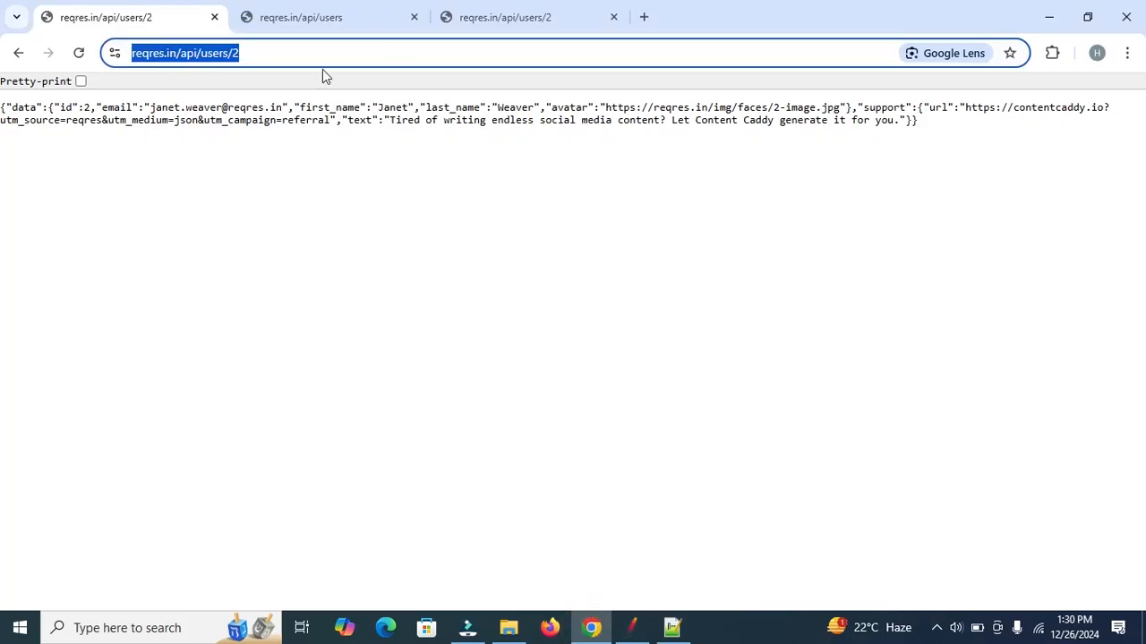
pyautogui.click(22, 59)
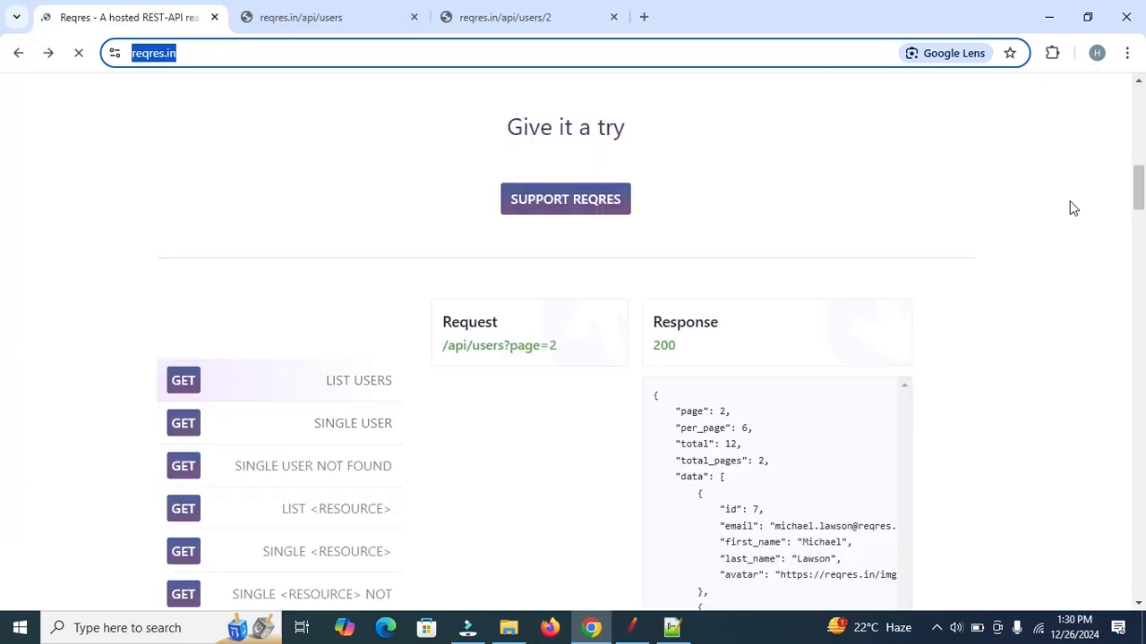
pyautogui.scroll(-7, 3, 191)
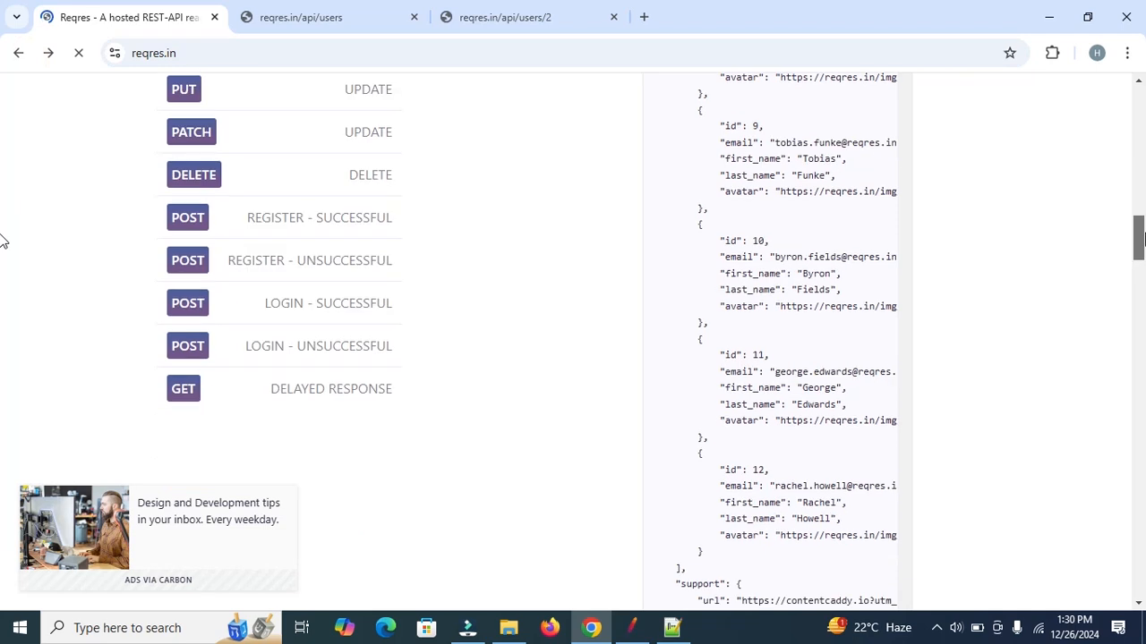
pyautogui.moveTo(1144, 239); pyautogui.dragTo(1144, 241)
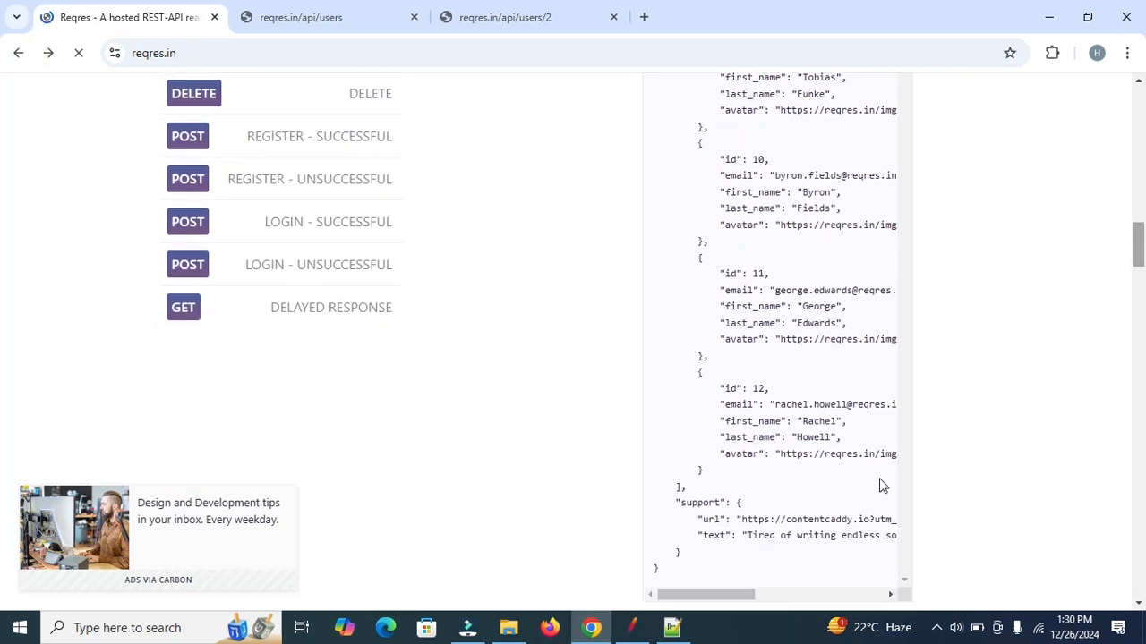
pyautogui.click(644, 632)
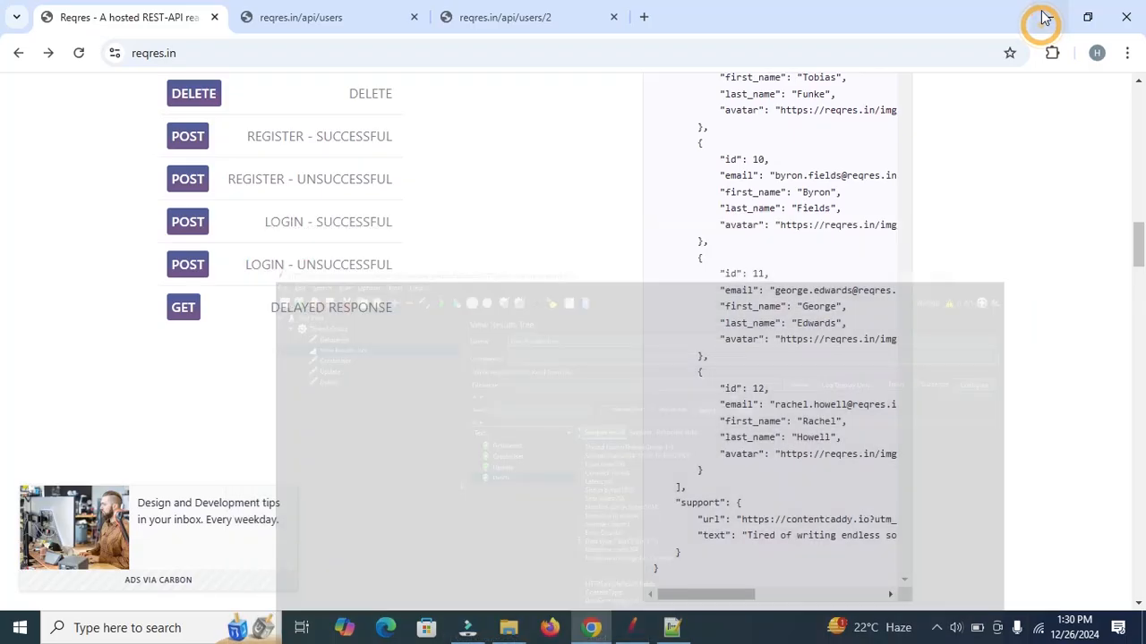
pyautogui.click(1047, 11)
# Show the reqres.in sample DELETE request's response and switch back to JMeter to compare it with the Delete sampler result
pyautogui.moveTo(1141, 220); pyautogui.dragTo(1143, 179)
pyautogui.click(184, 398)
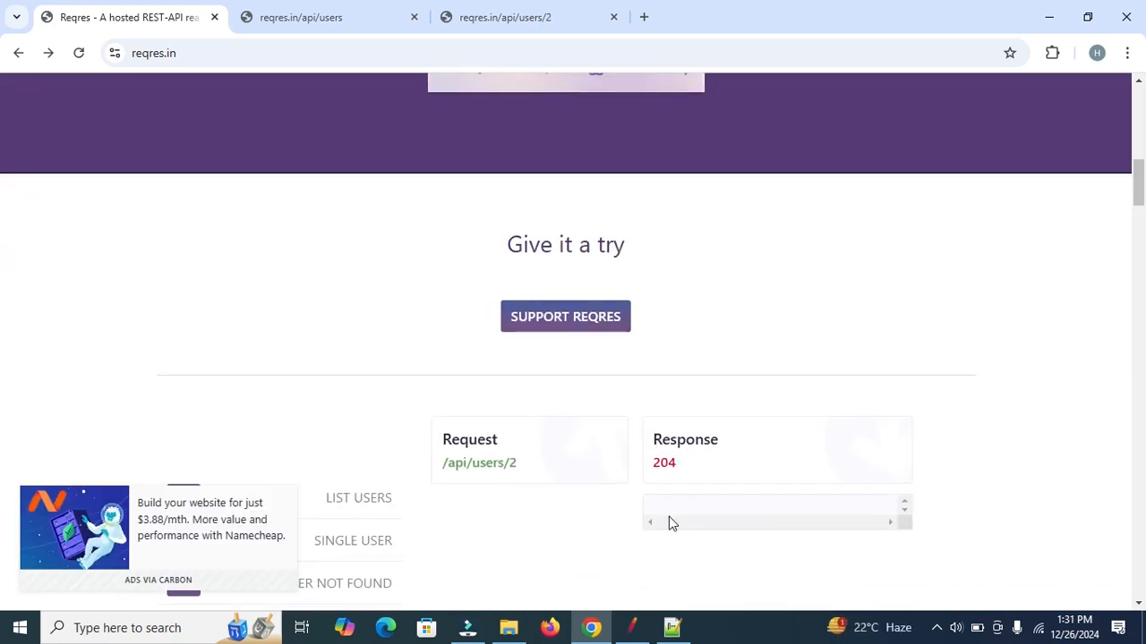
pyautogui.click(633, 629)
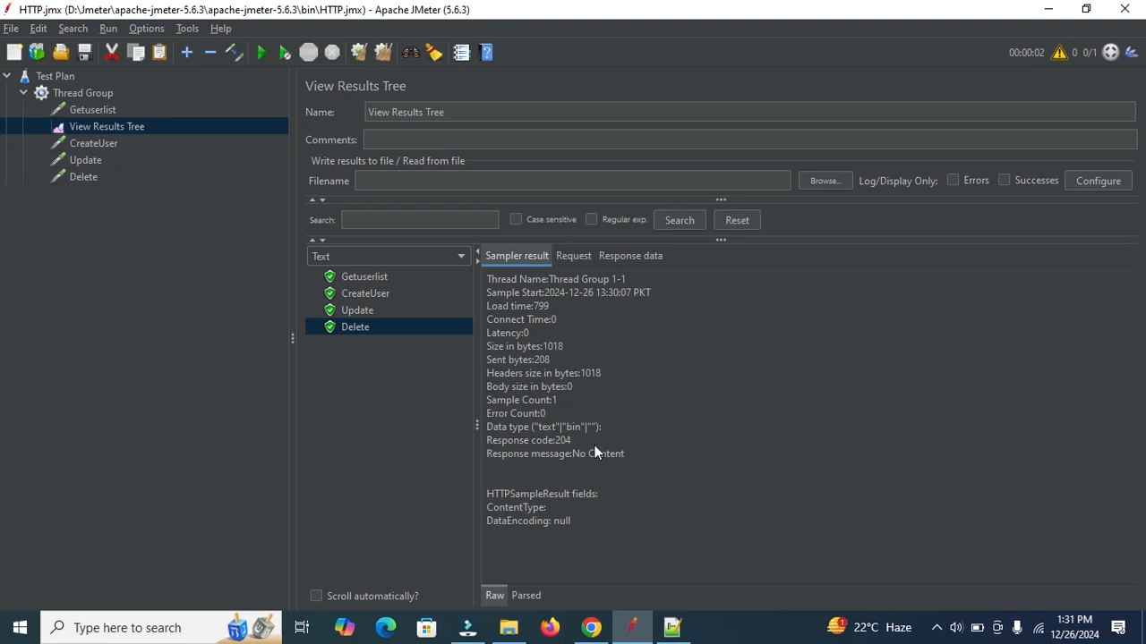